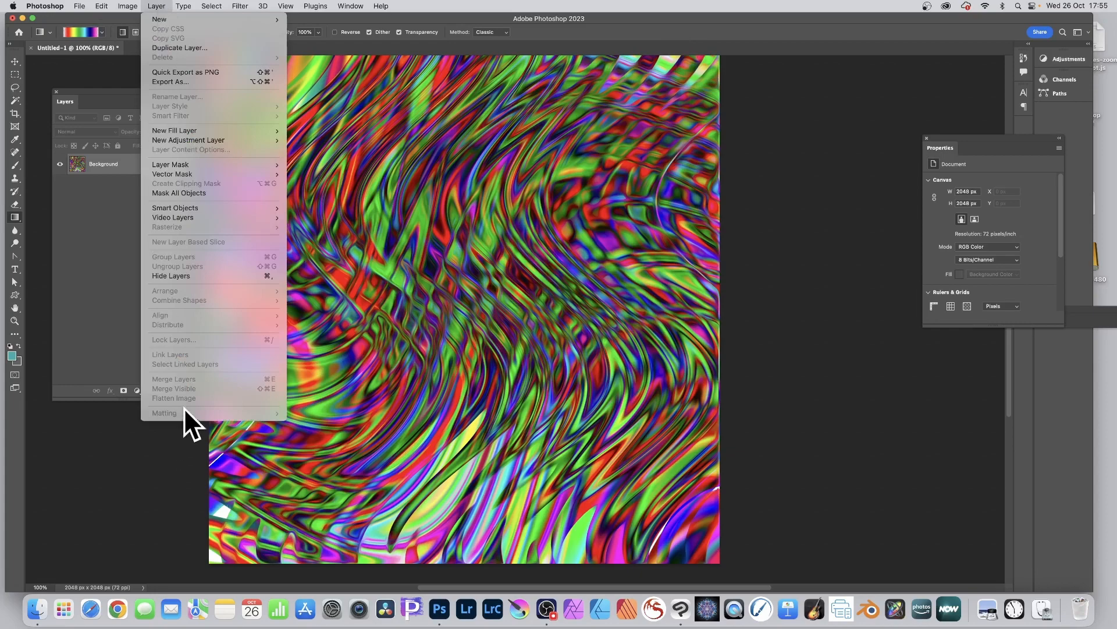
Fill the Background layer with white in Normal mode at 100% opacity.
mouse_move(111, 8)
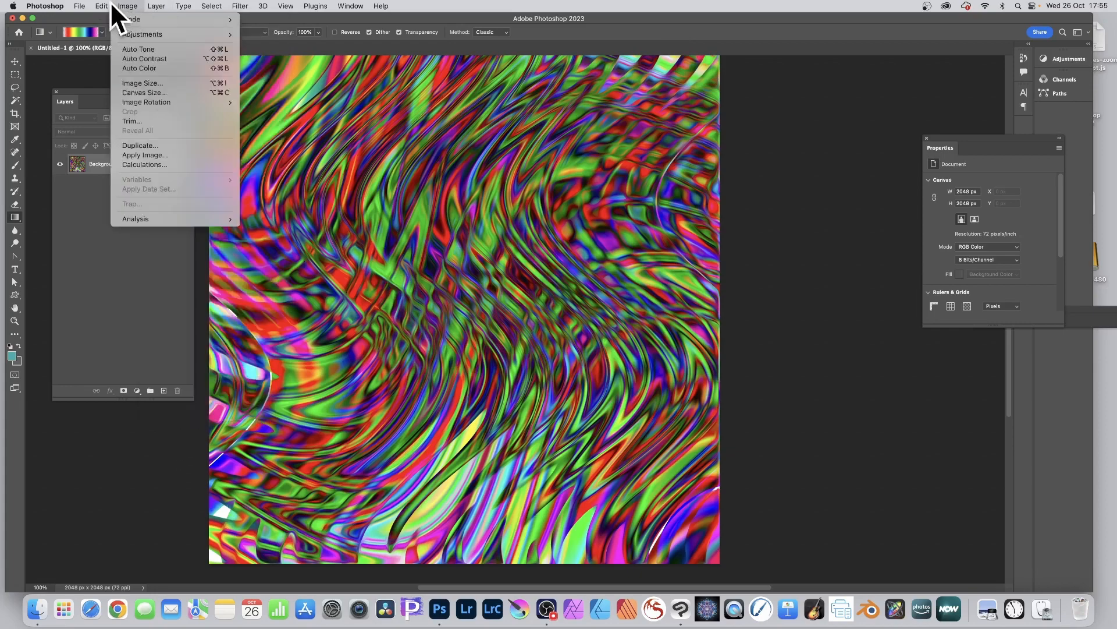
left_click(114, 163)
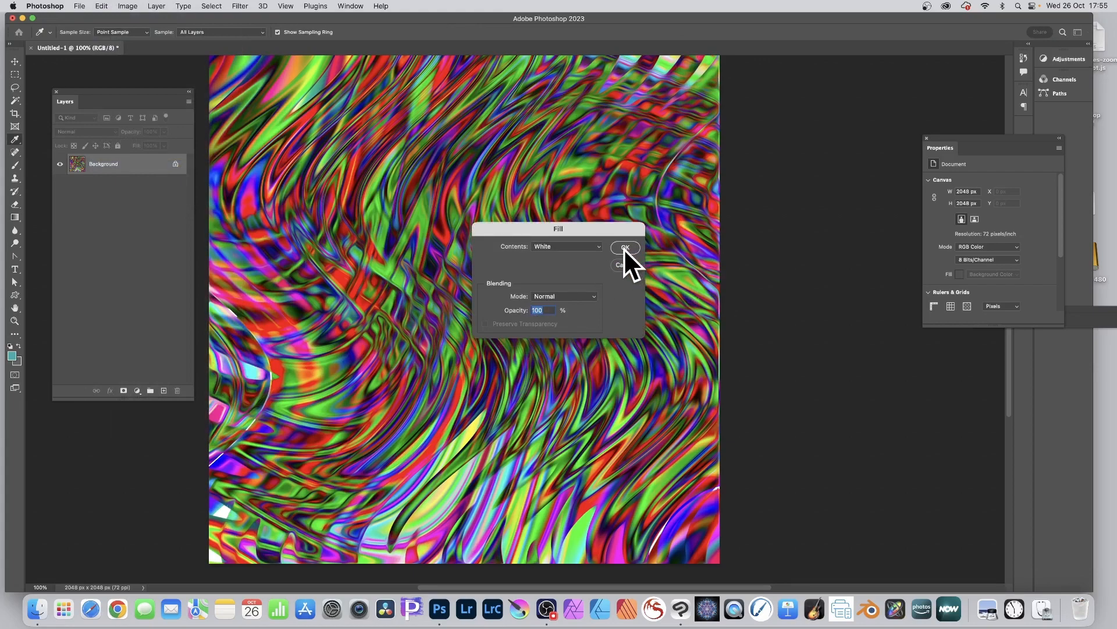
left_click(624, 248)
Draw four overlapping rainbow gradients in Difference mode with the Gradient tool, using different diagonal directions and lengths across the white canvas.
key("g")
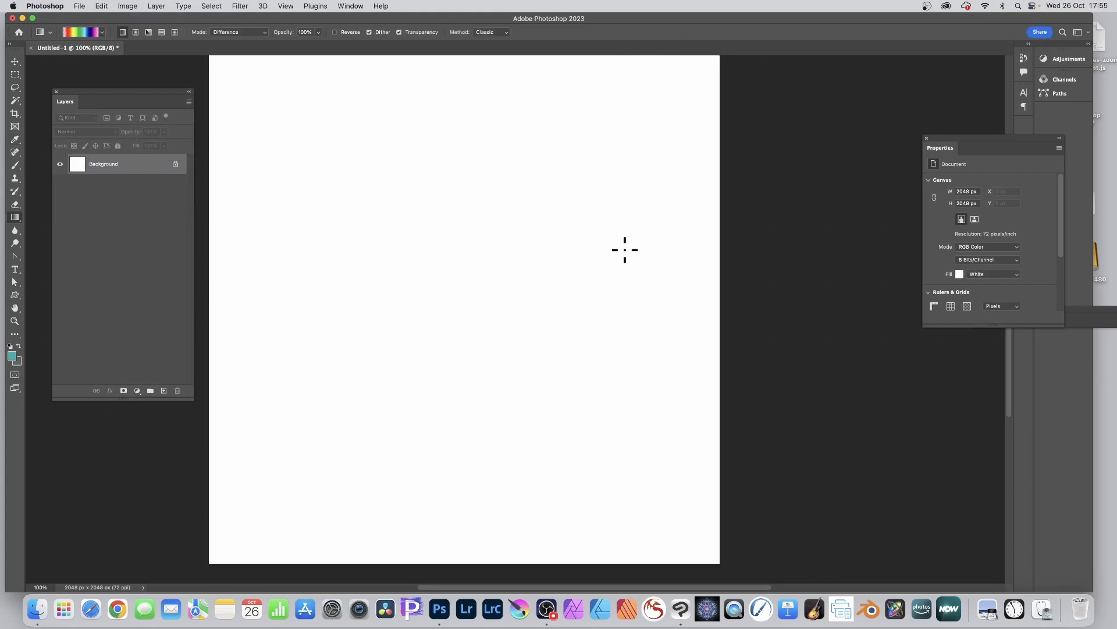
left_click(17, 220)
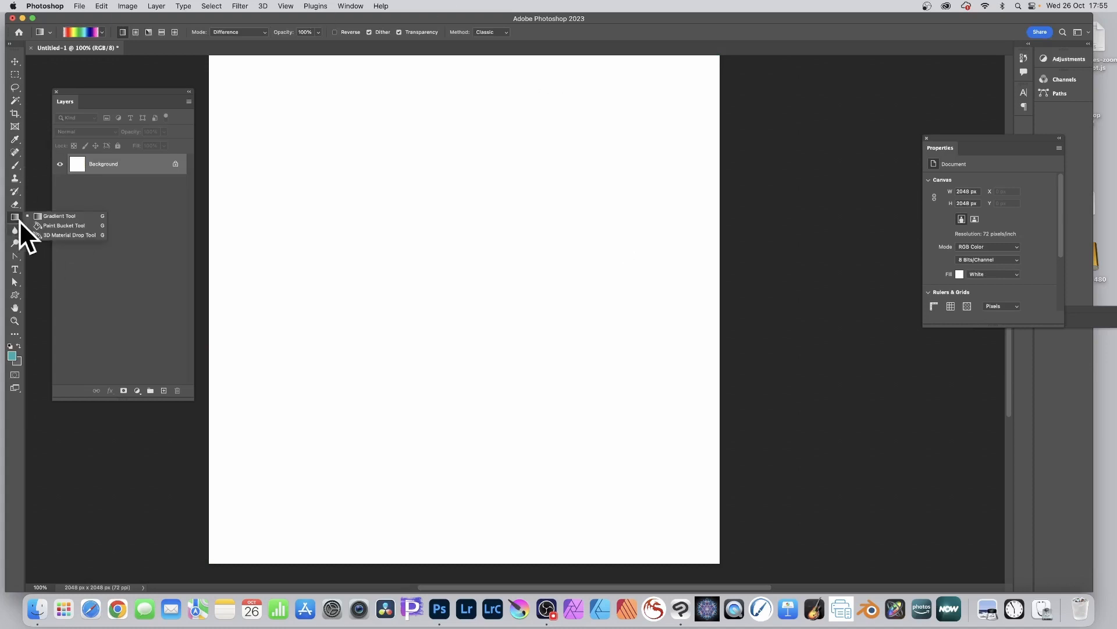
left_click(64, 216)
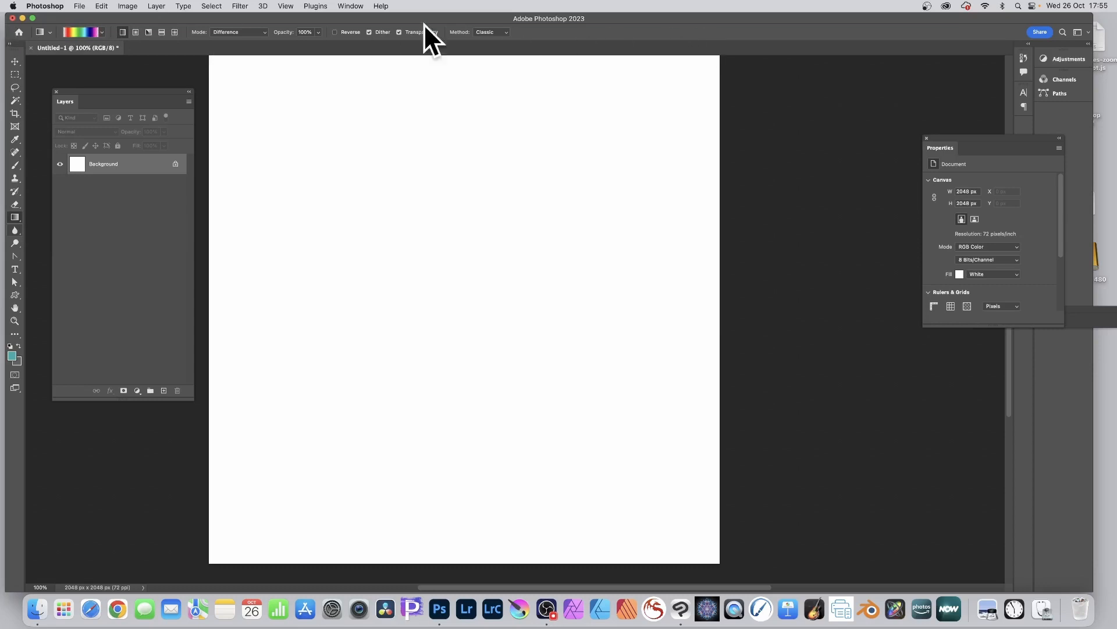
left_click(103, 32)
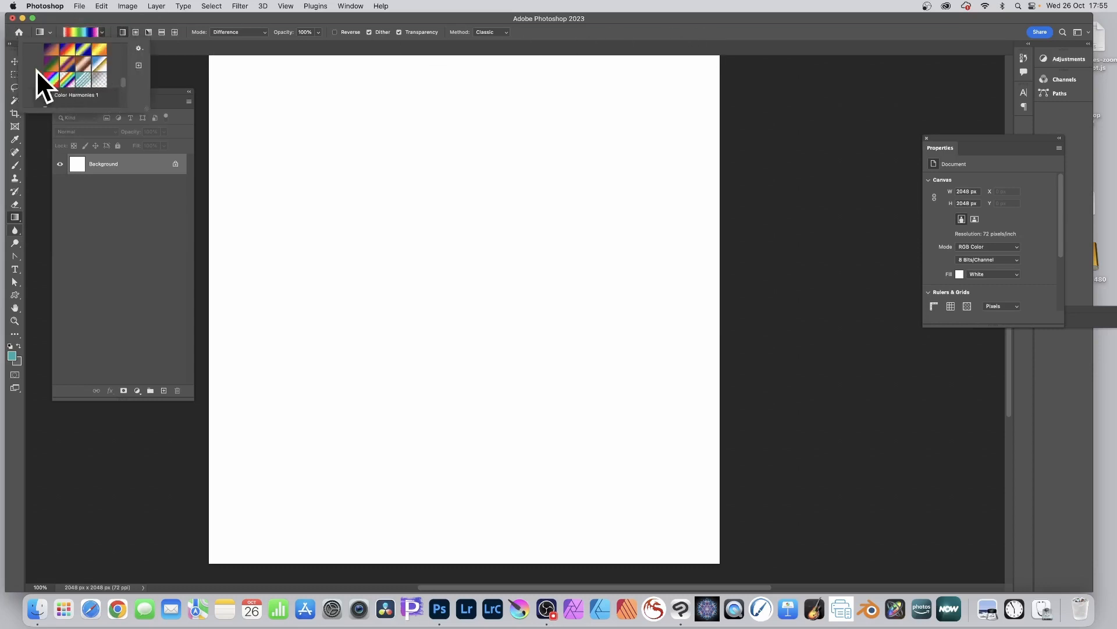
scroll(76, 90, "down", 5)
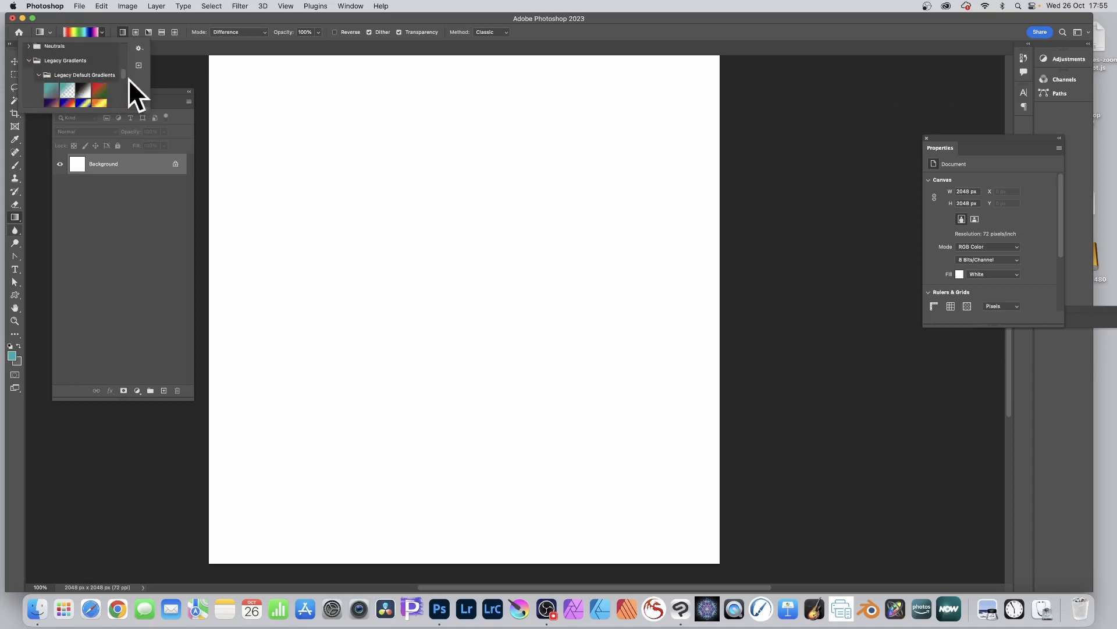
scroll(113, 88, "down", 3)
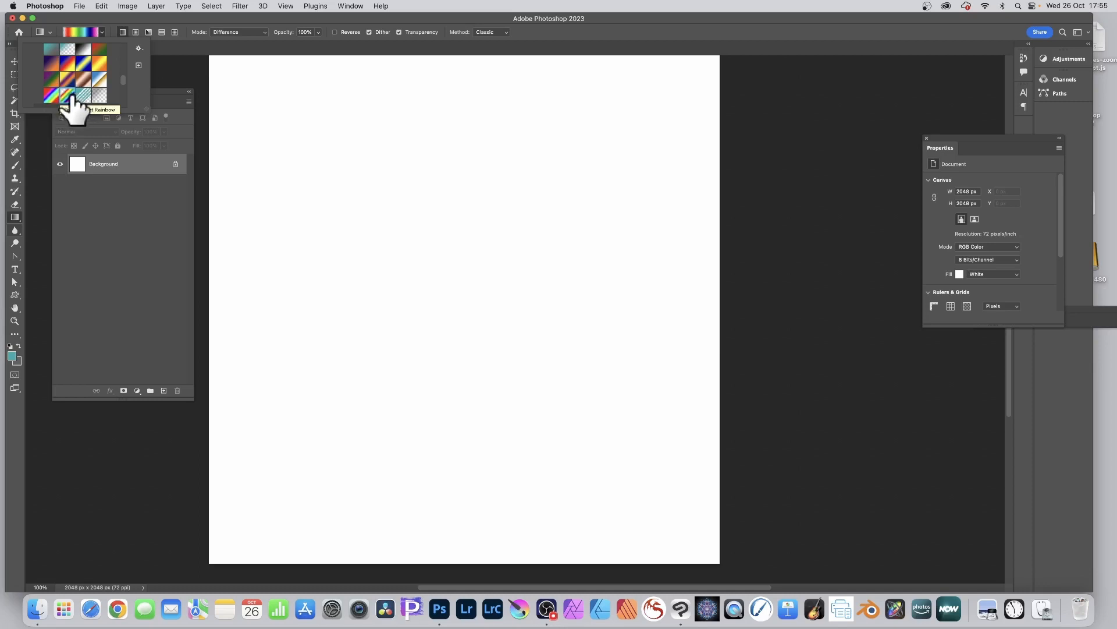
left_click(165, 17)
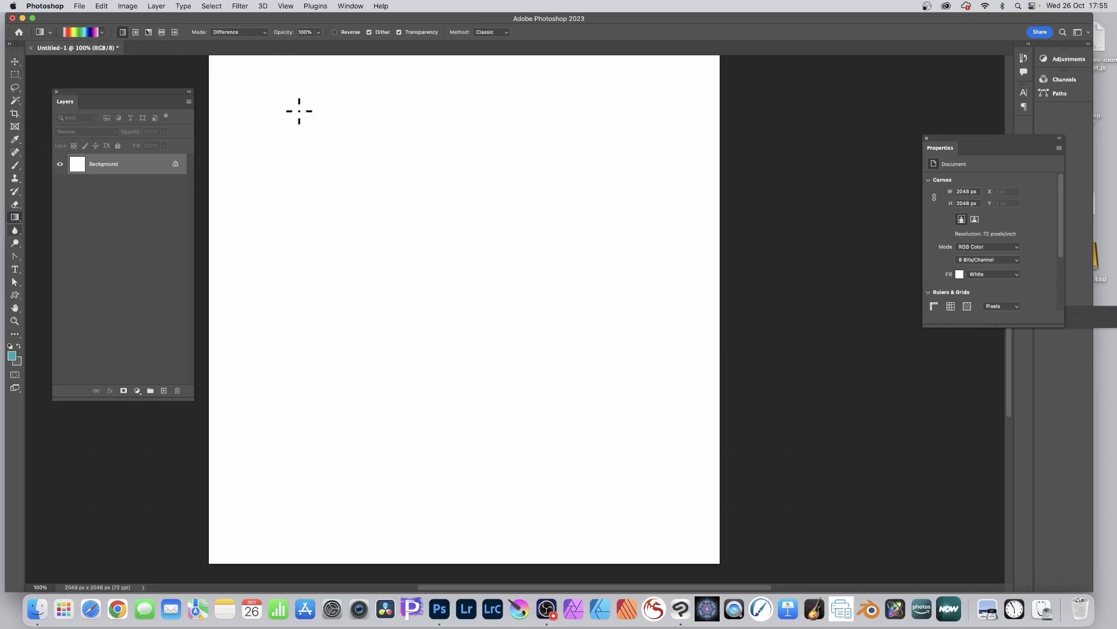
left_click_drag(268, 86, 878, 407)
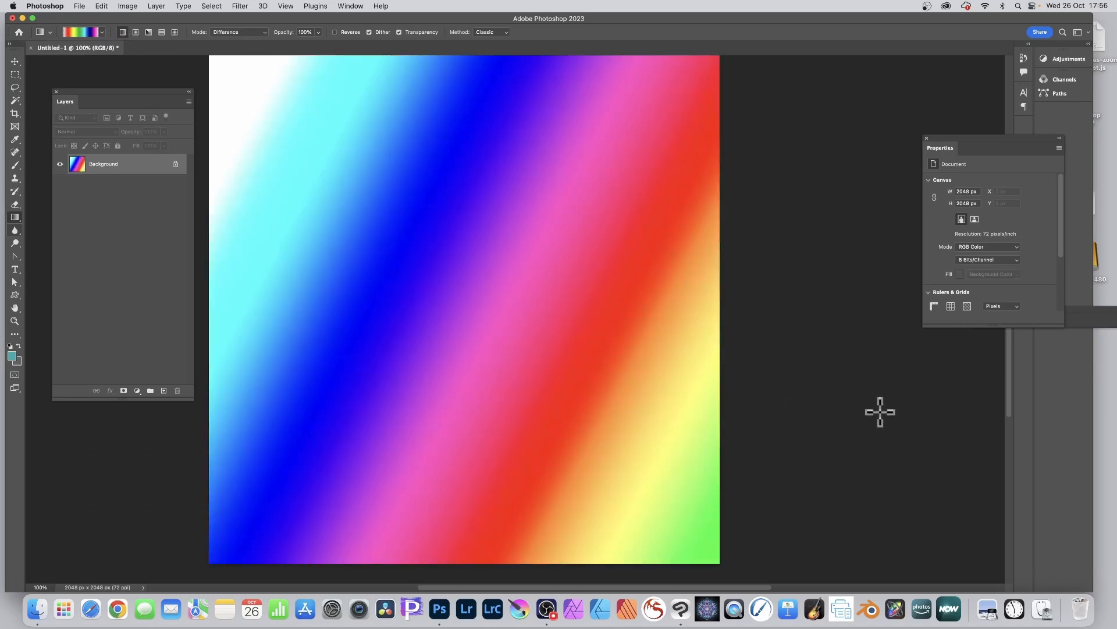
left_click_drag(377, 451, 715, 75)
left_click_drag(594, 127, 294, 346)
left_click_drag(351, 289, 501, 177)
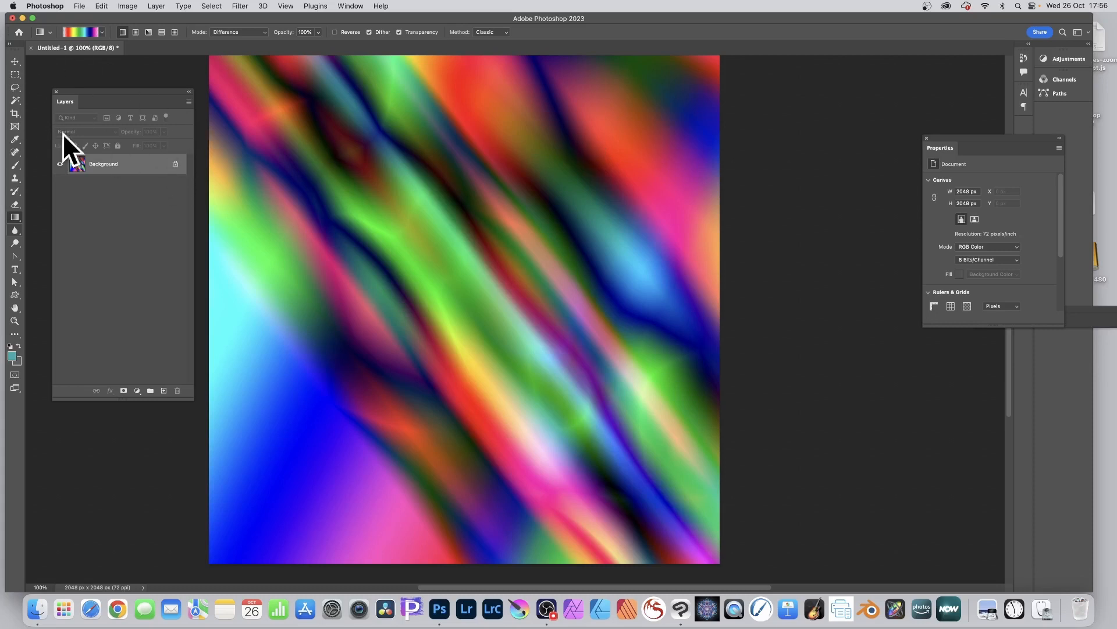
Unlock the Background layer and convert it to a smart object.
left_click(176, 163)
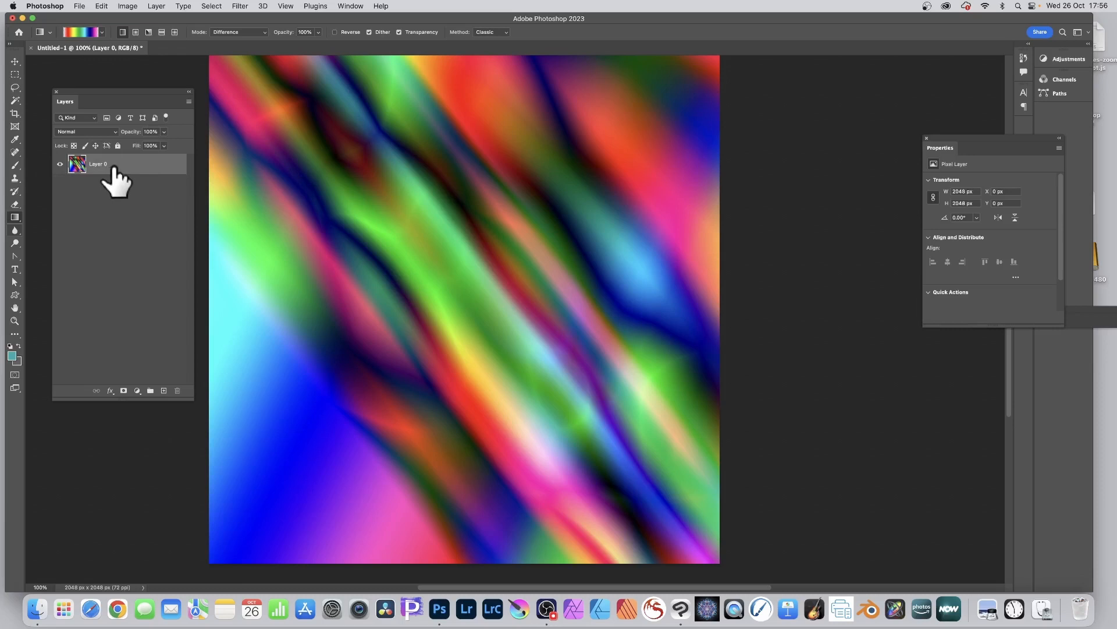
left_click(155, 7)
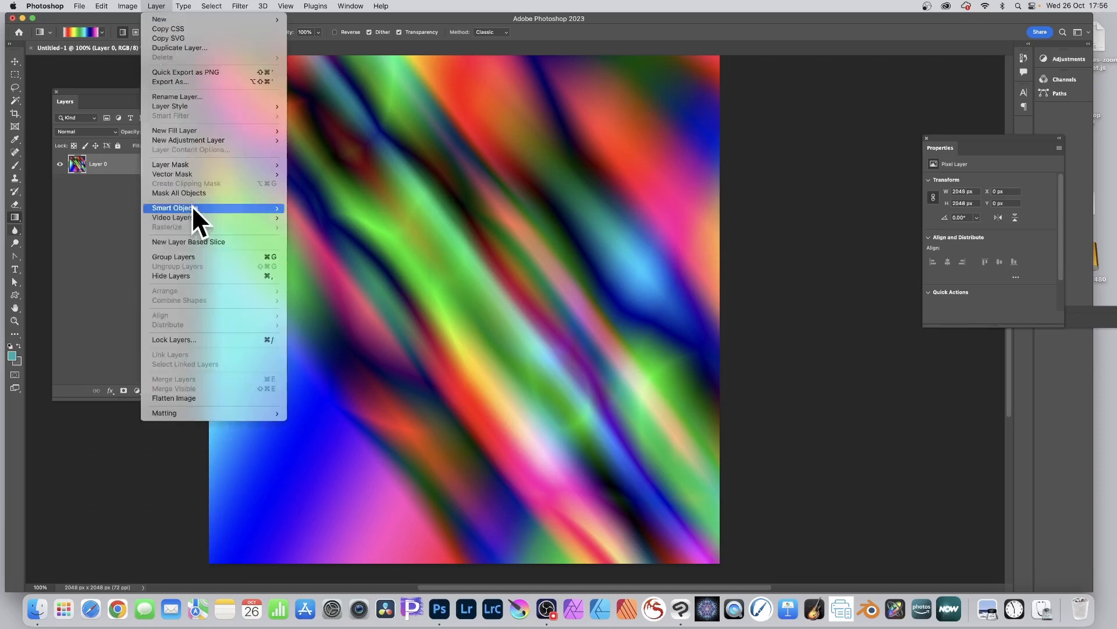
mouse_move(192, 208)
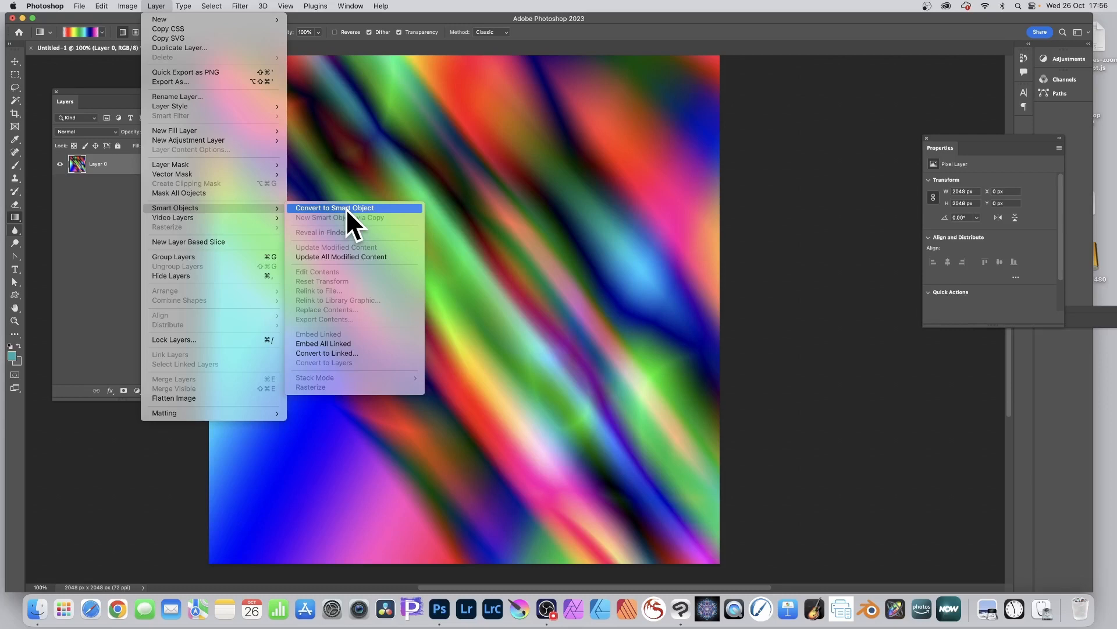
left_click(346, 208)
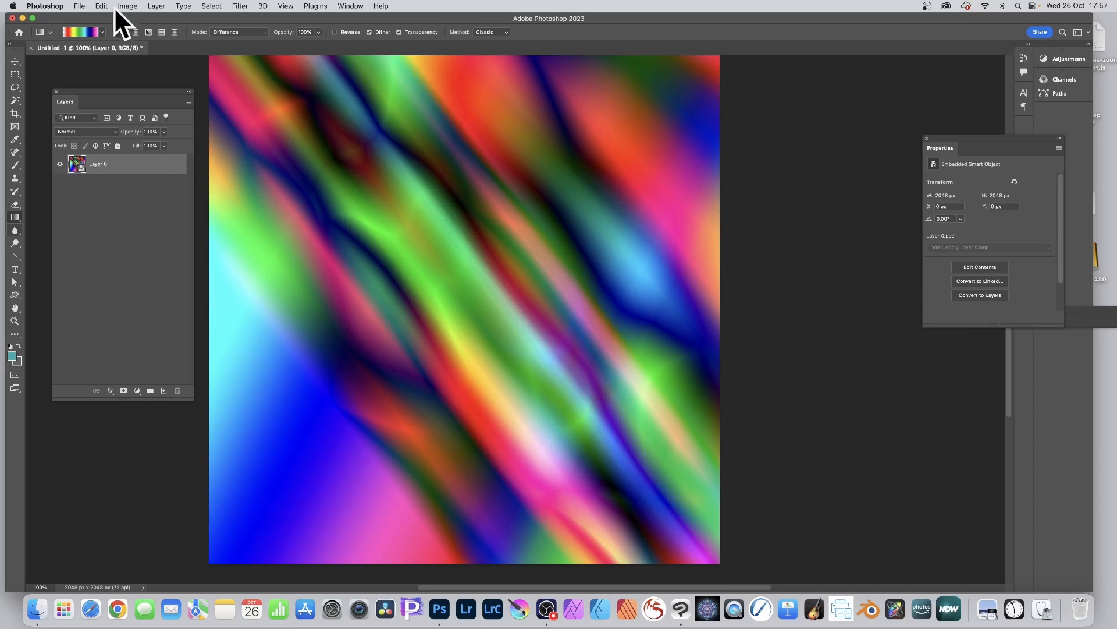
Start a Warp transform on the smart object layer.
left_click(99, 5)
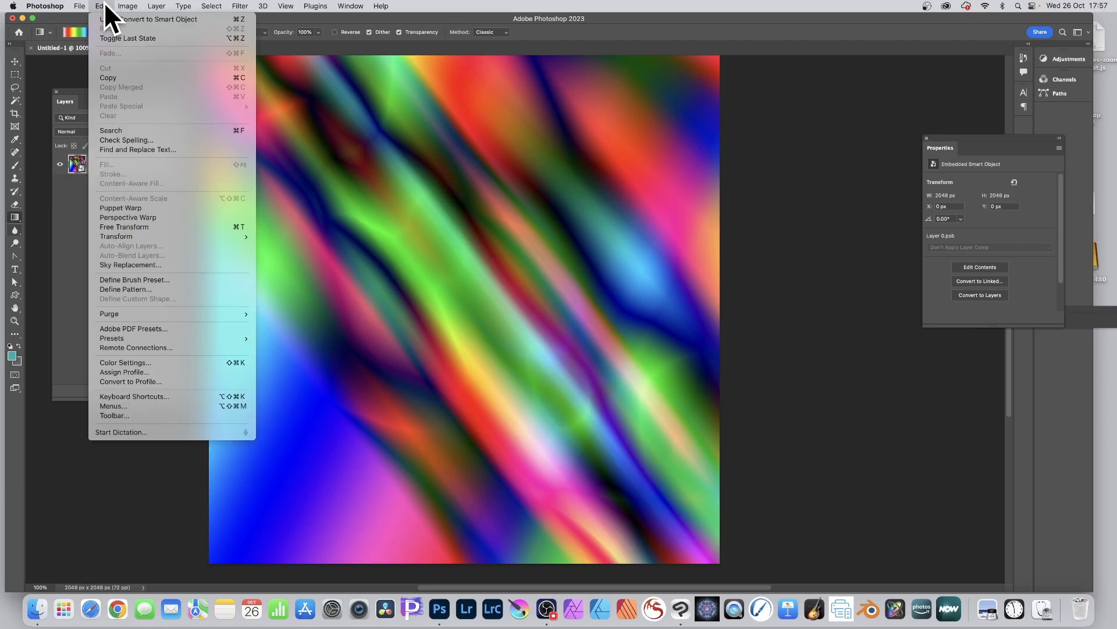
mouse_move(122, 236)
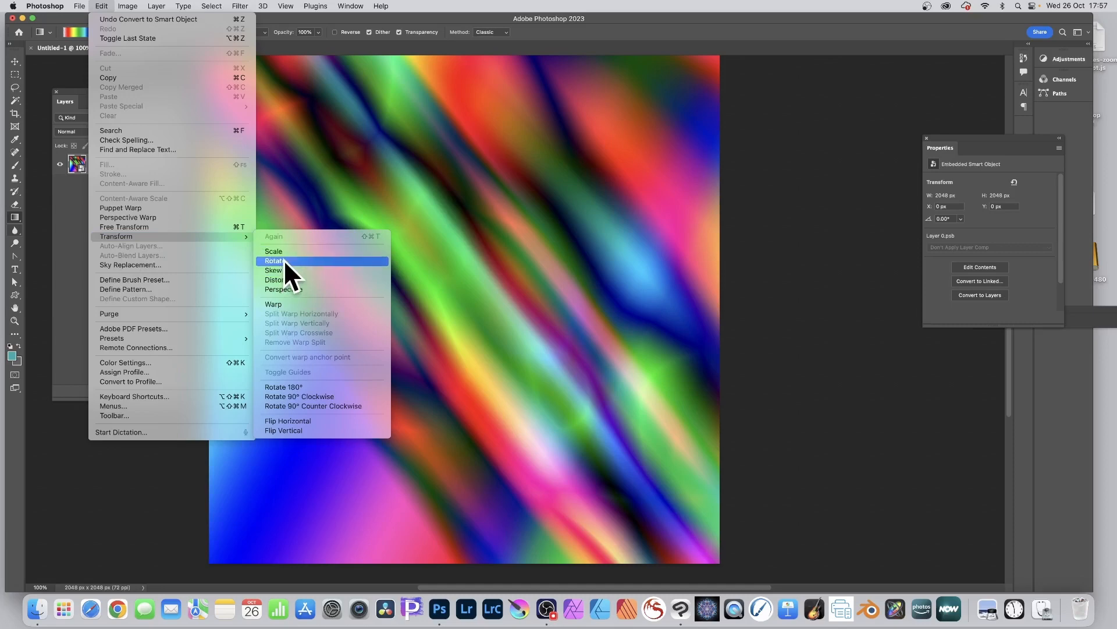
left_click(283, 303)
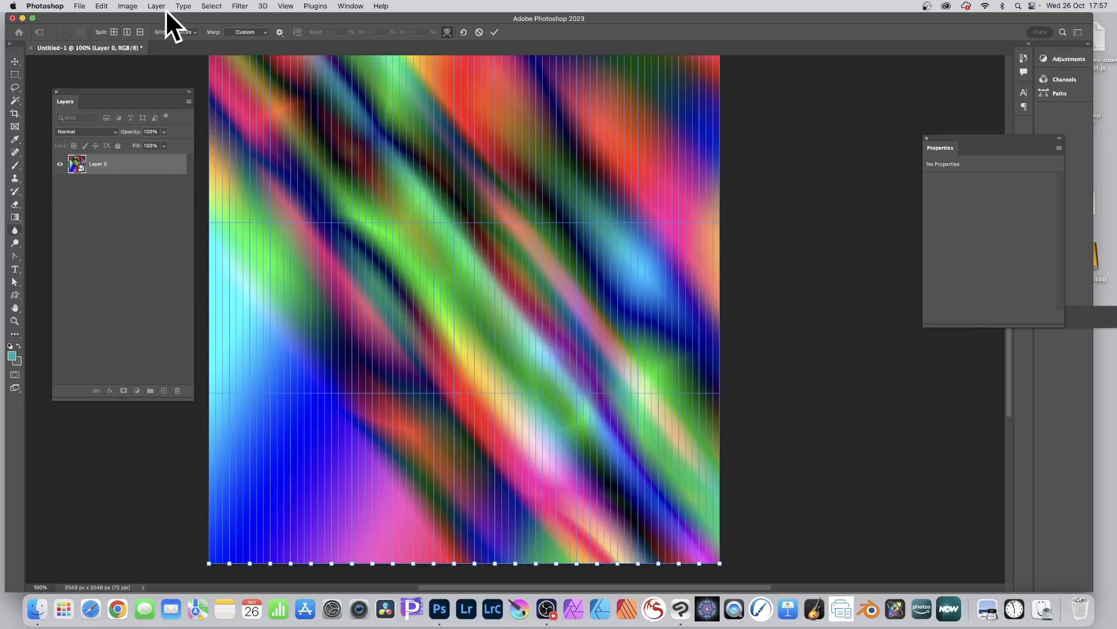
Try the 3 x 3 and 5 x 5 preset warp grids on the layer.
left_click(181, 32)
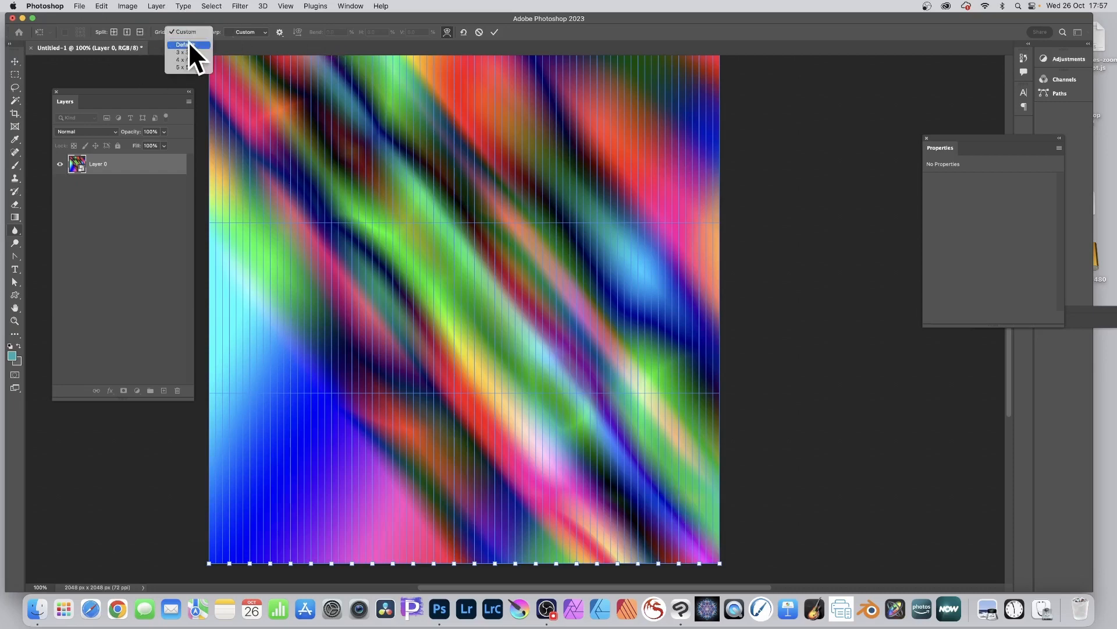
left_click(185, 53)
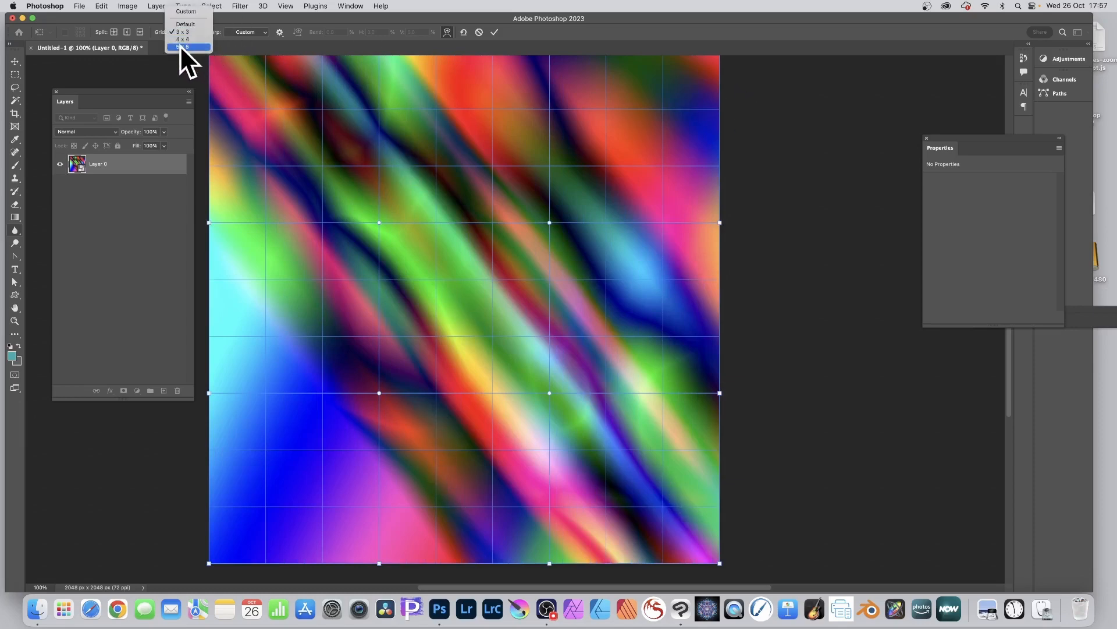
left_click(180, 46)
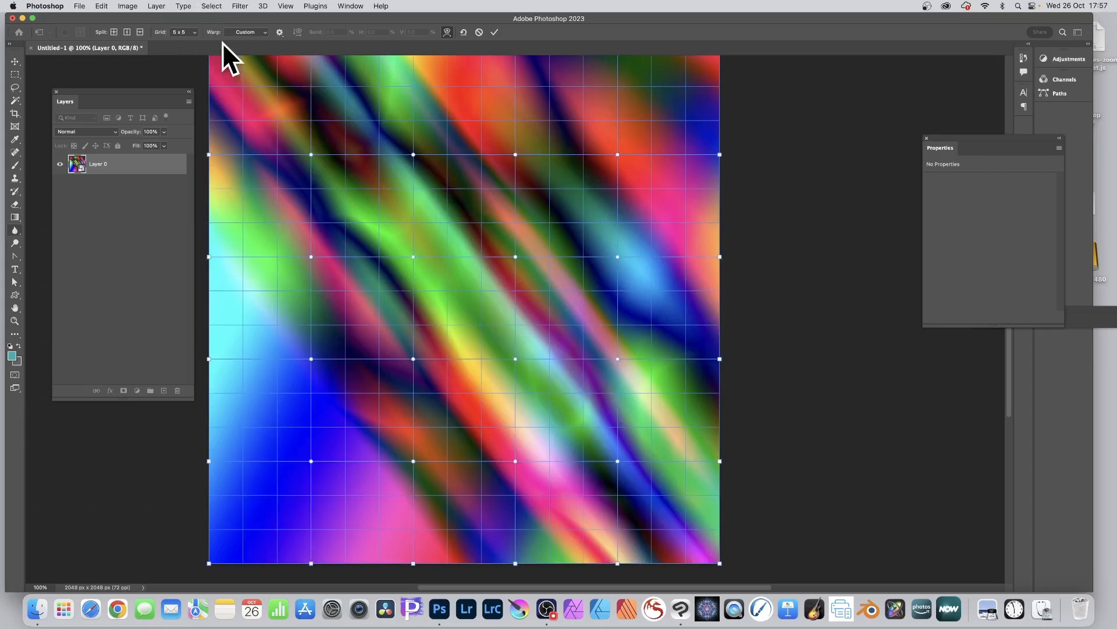
Set a custom warp grid of 25 columns and 1 row.
left_click(190, 31)
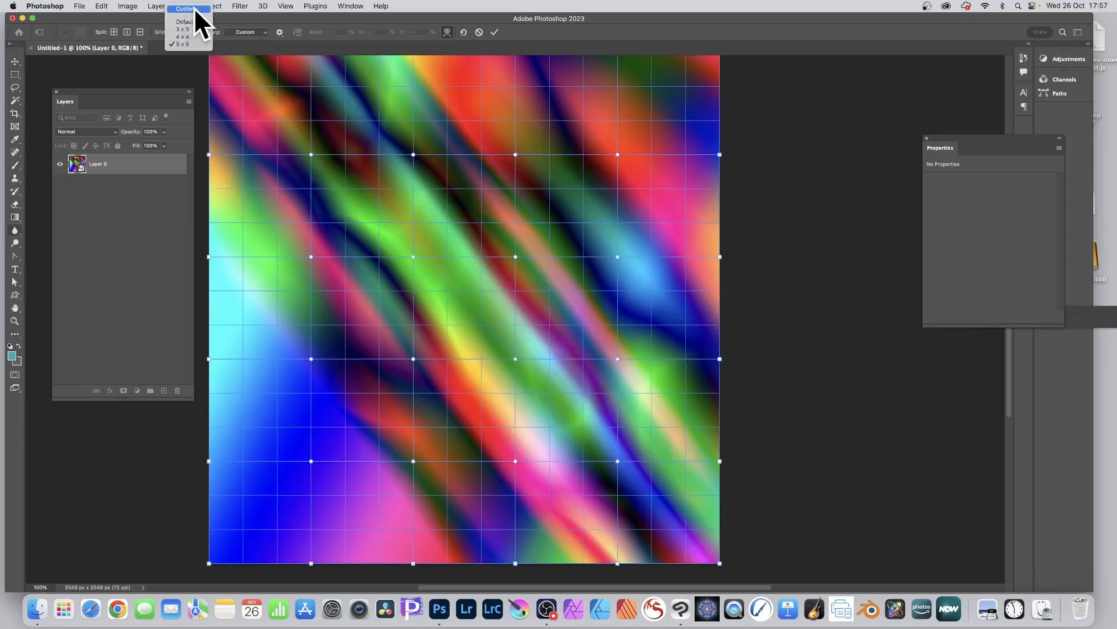
left_click(195, 9)
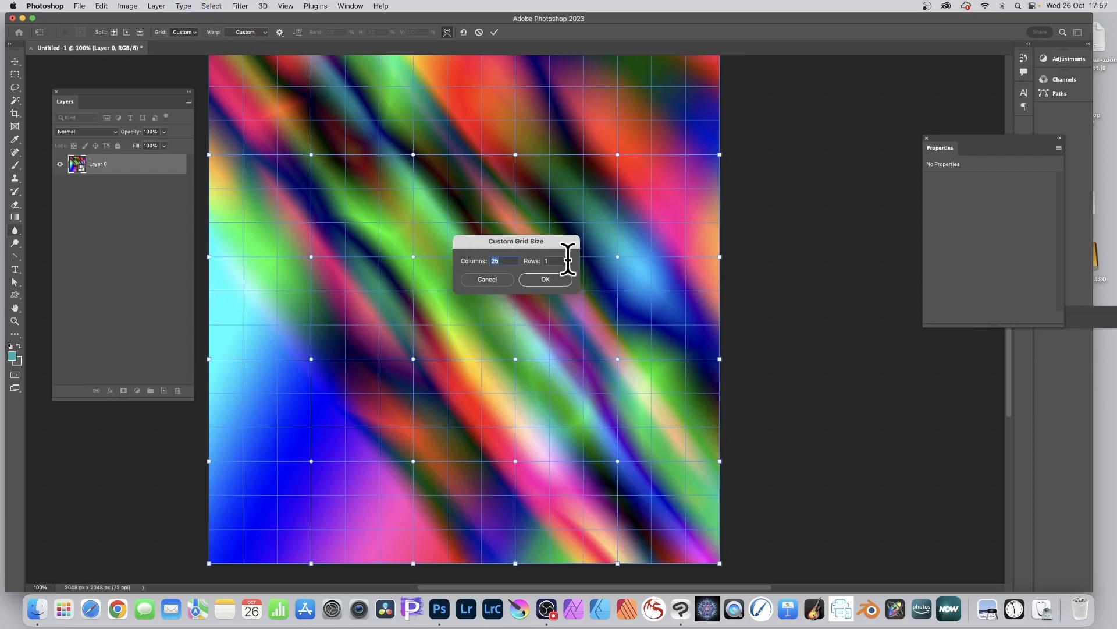
left_click(551, 278)
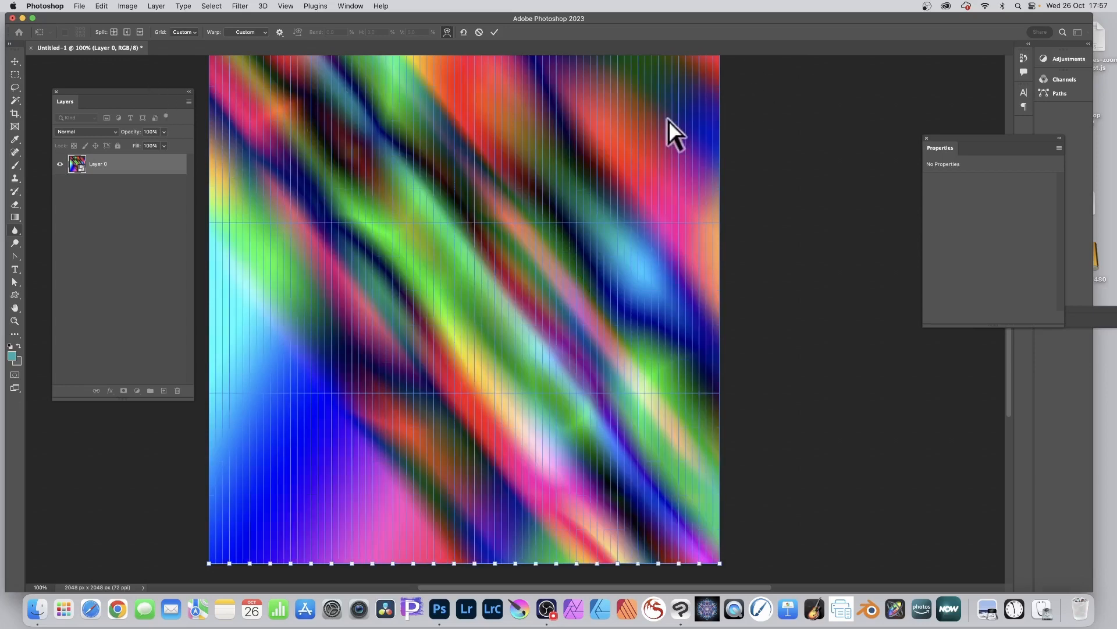
Select every second warp point along the image's top edge, from the second point on the left through the right corner.
scroll(319, 74, "up", 2)
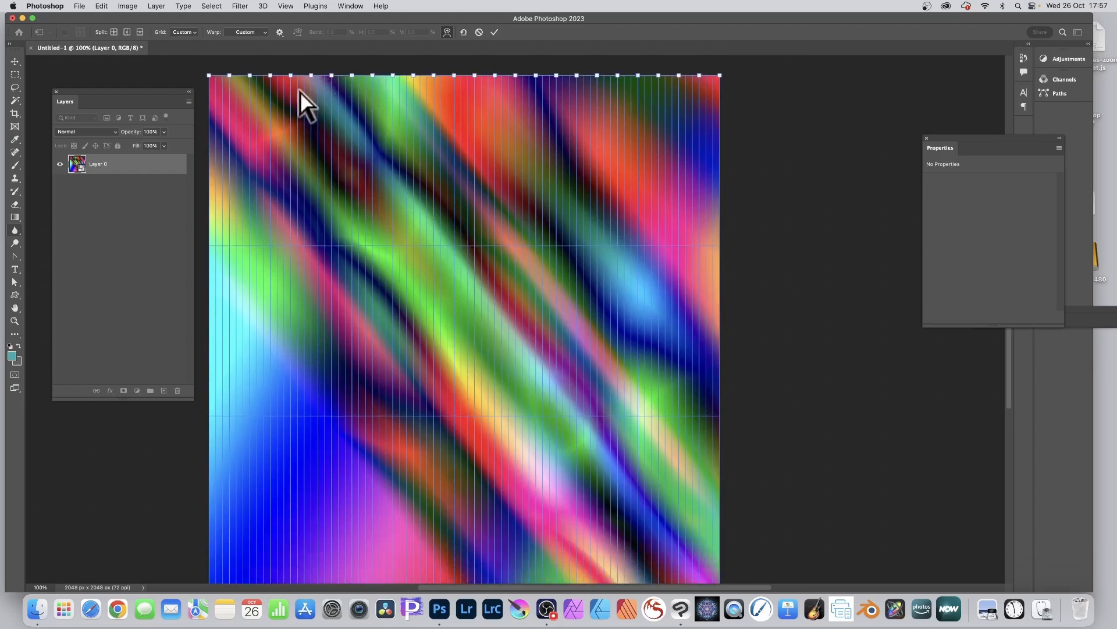
scroll(447, 137, "up", 1)
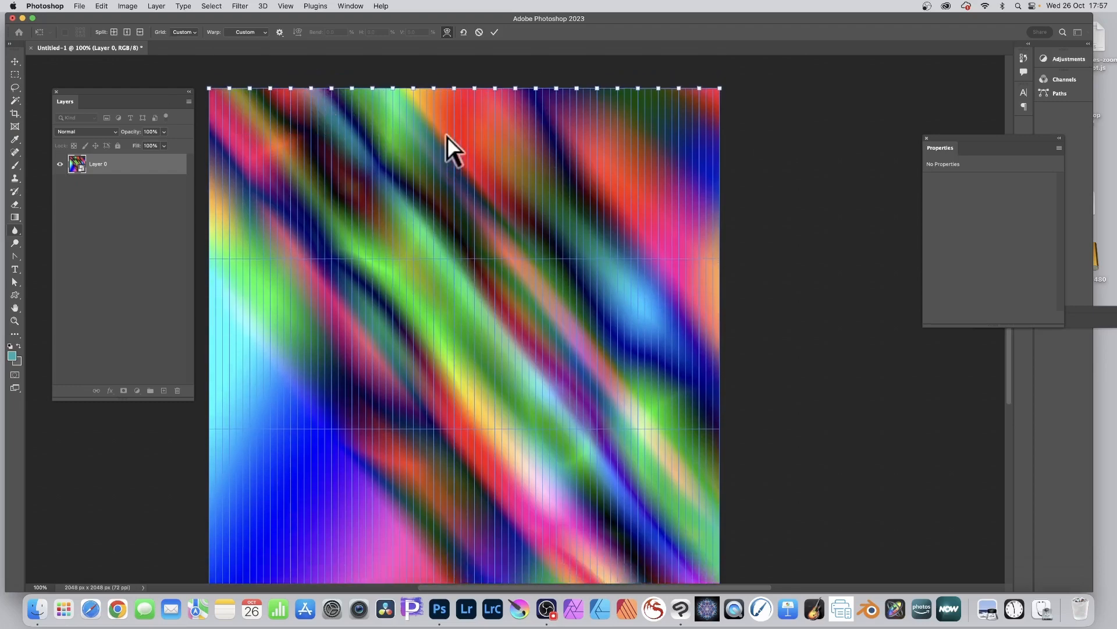
scroll(447, 137, "down", 6)
scroll(451, 140, "up", 5)
scroll(450, 139, "right", 1)
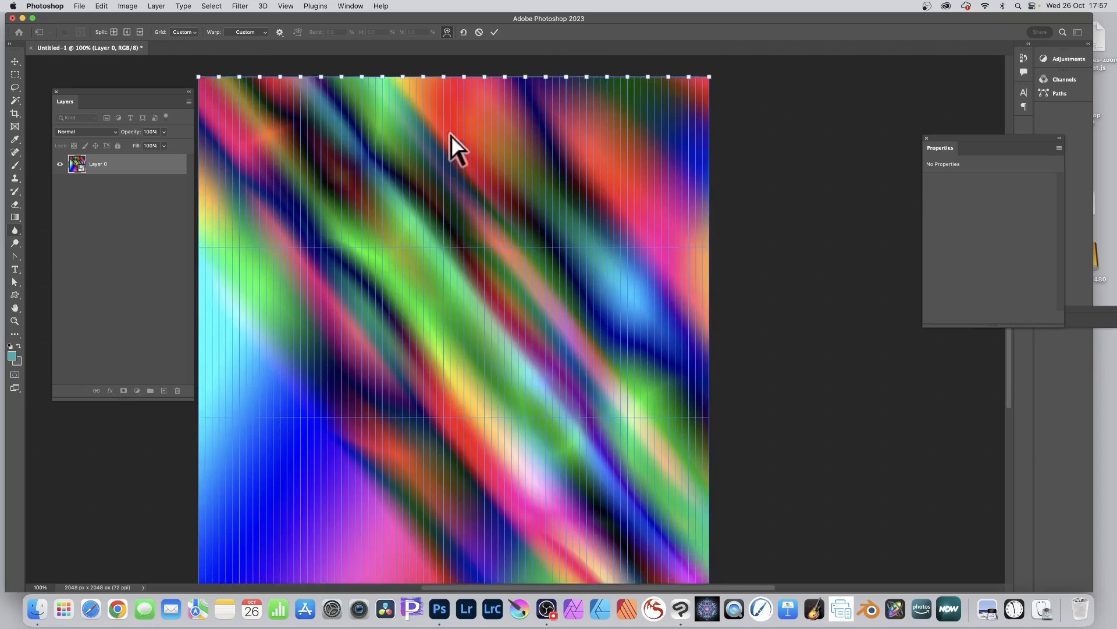
scroll(454, 149, "down", 1)
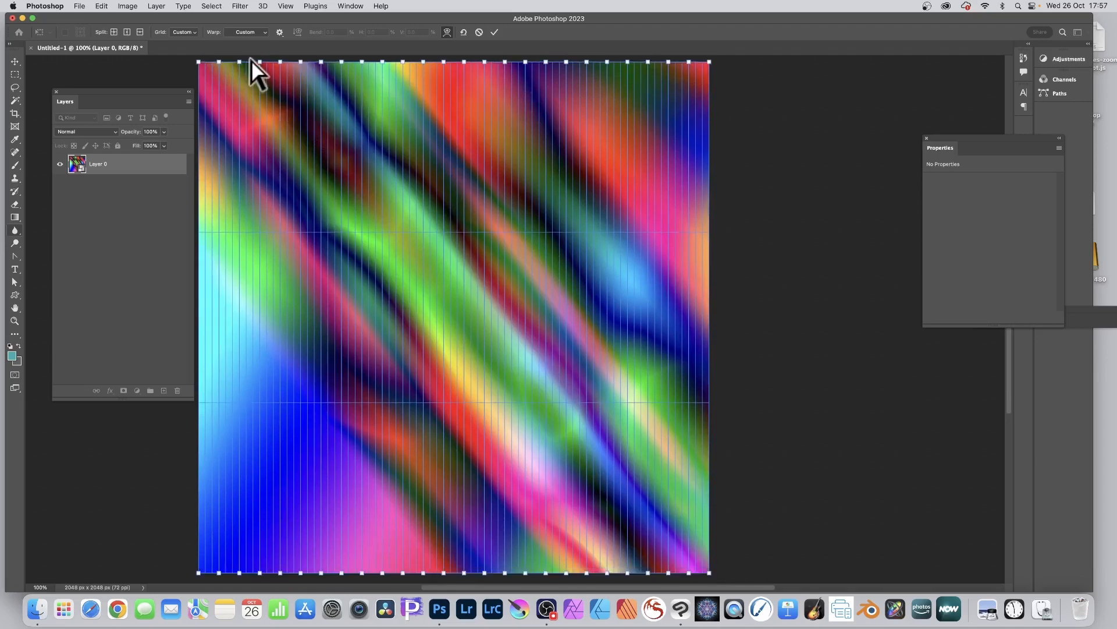
left_click(220, 62)
left_click(260, 62, "shift")
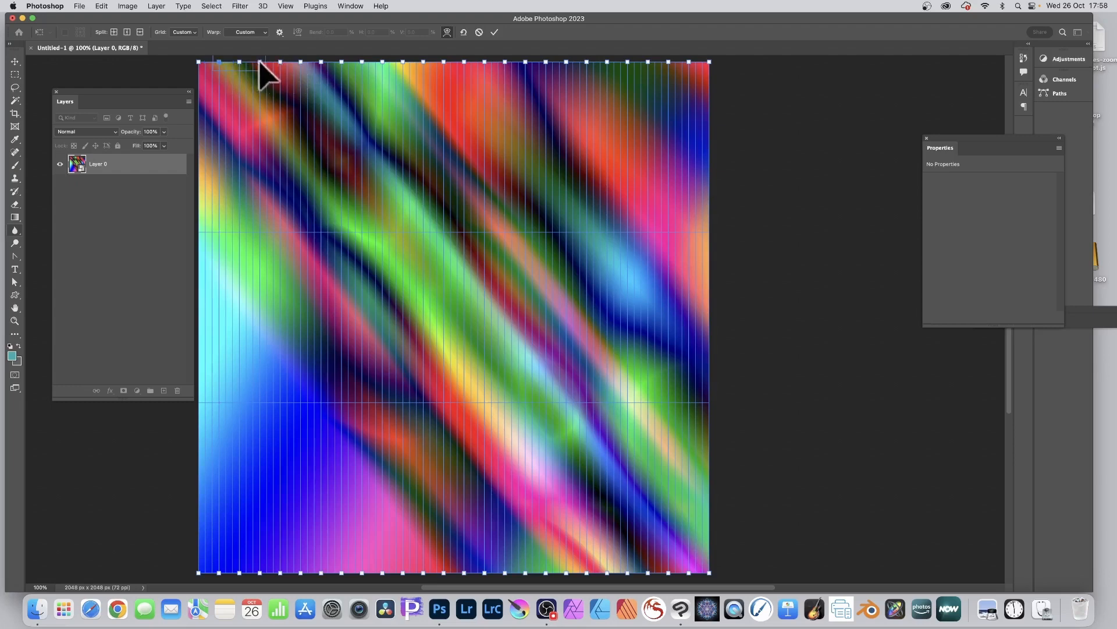
left_click(300, 62, "shift")
left_click(341, 62, "shift")
left_click(382, 62, "shift")
left_click(423, 62, "shift")
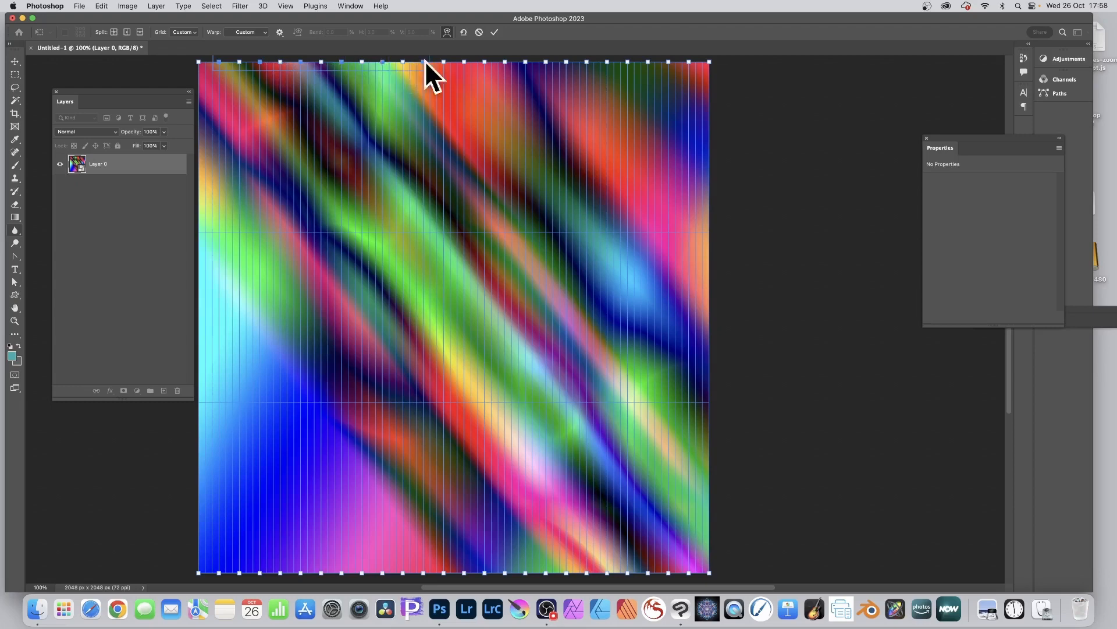
left_click(464, 62, "shift")
left_click(506, 61, "shift")
left_click(546, 62, "shift")
left_click(587, 62, "shift")
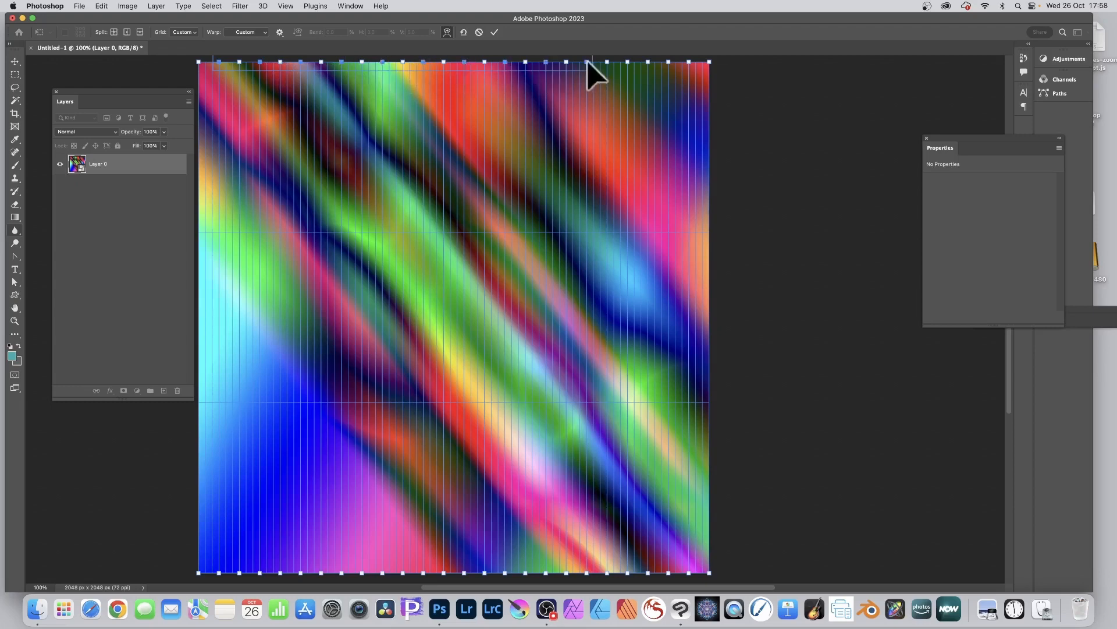
left_click(627, 62, "shift")
left_click(668, 61, "shift")
left_click(709, 61, "shift")
Add every second warp point along the image's bottom edge to the selection, from the right corner to the second point on the left.
scroll(710, 207, "down", 8)
scroll(711, 207, "right", 3)
scroll(711, 207, "up", 4)
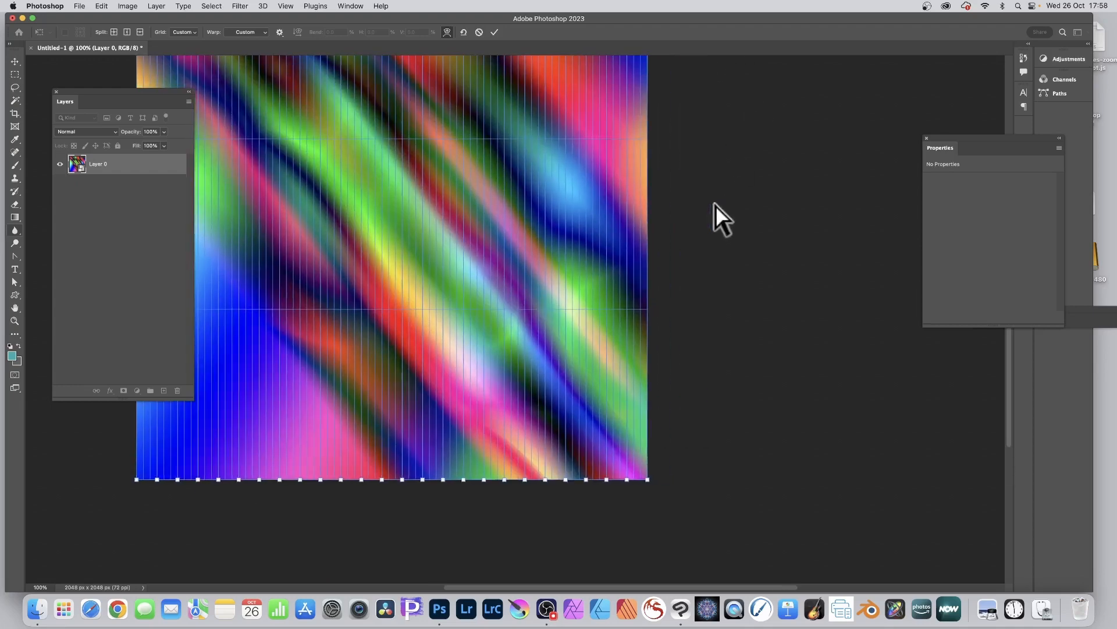
left_click(648, 480, "shift")
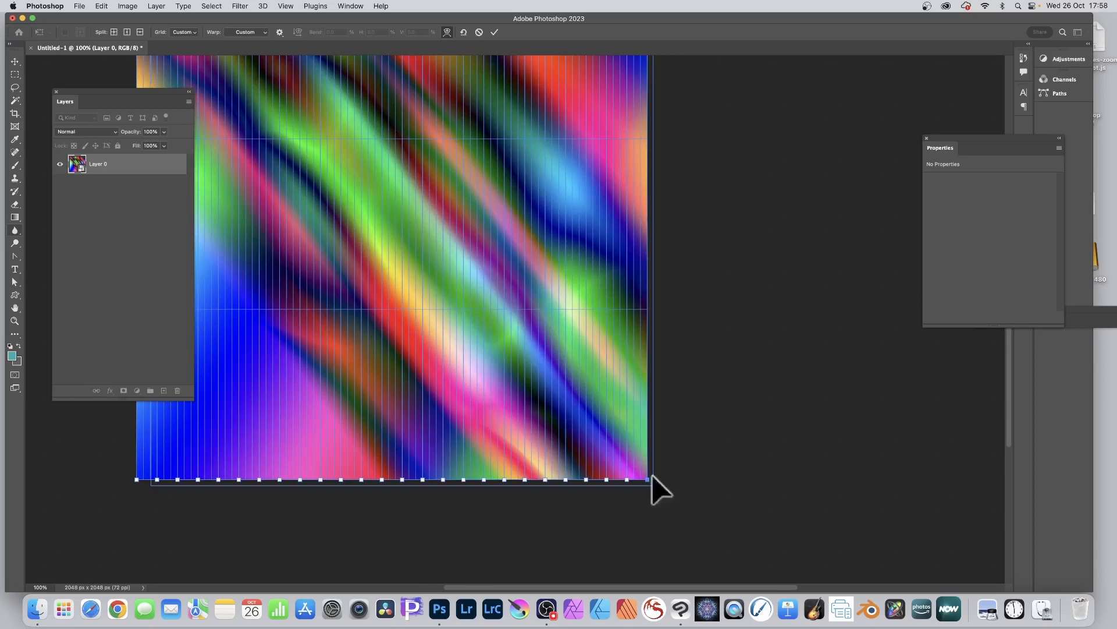
scroll(745, 246, "up", 10)
scroll(744, 245, "down", 10)
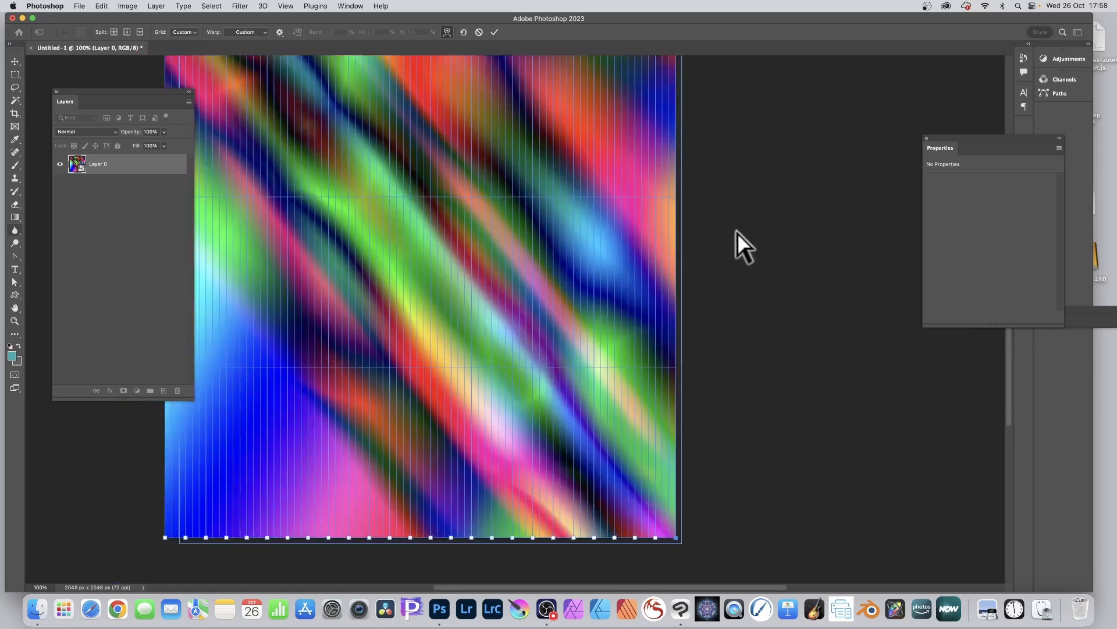
left_click(635, 468, "shift")
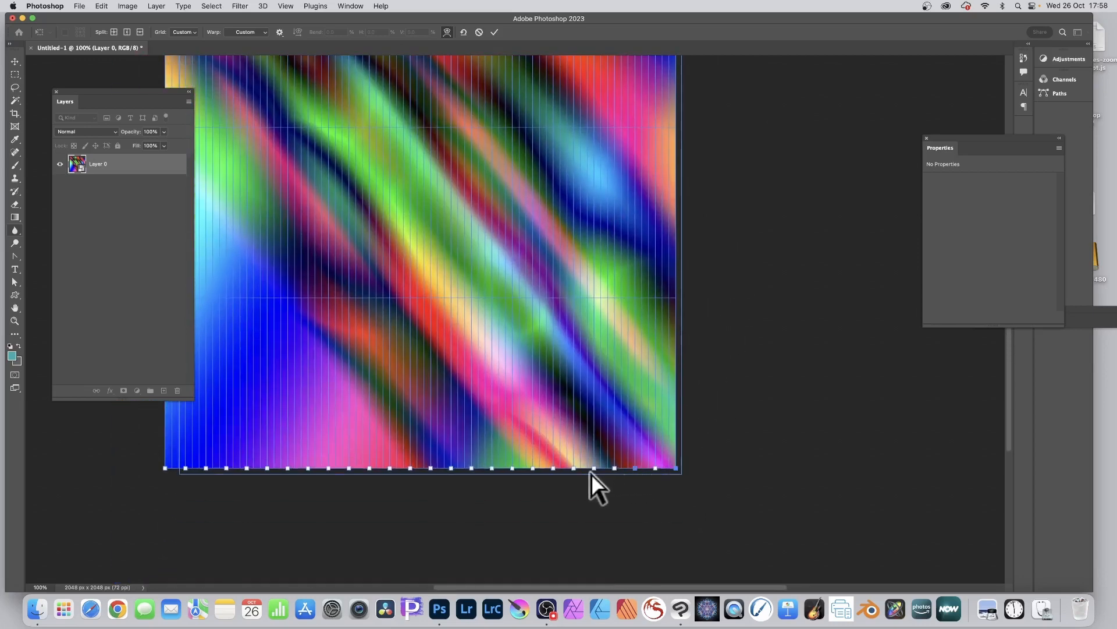
left_click(595, 468, "shift")
left_click(512, 468, "shift")
left_click(472, 468, "shift")
left_click(430, 468, "shift")
left_click(390, 468, "shift")
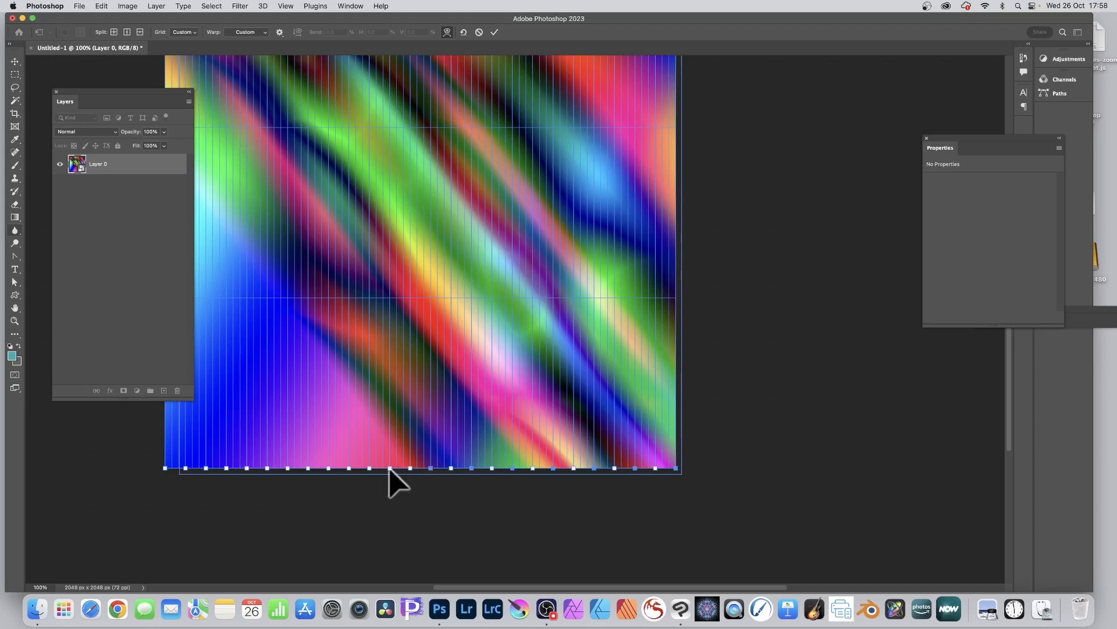
left_click(349, 468, "shift")
left_click(308, 468, "shift")
left_click(267, 468, "shift")
Move the selected warp points up about 254 px to form vertical zigzag waves and commit the warp.
scroll(357, 429, "up", 5)
scroll(365, 434, "down", 4)
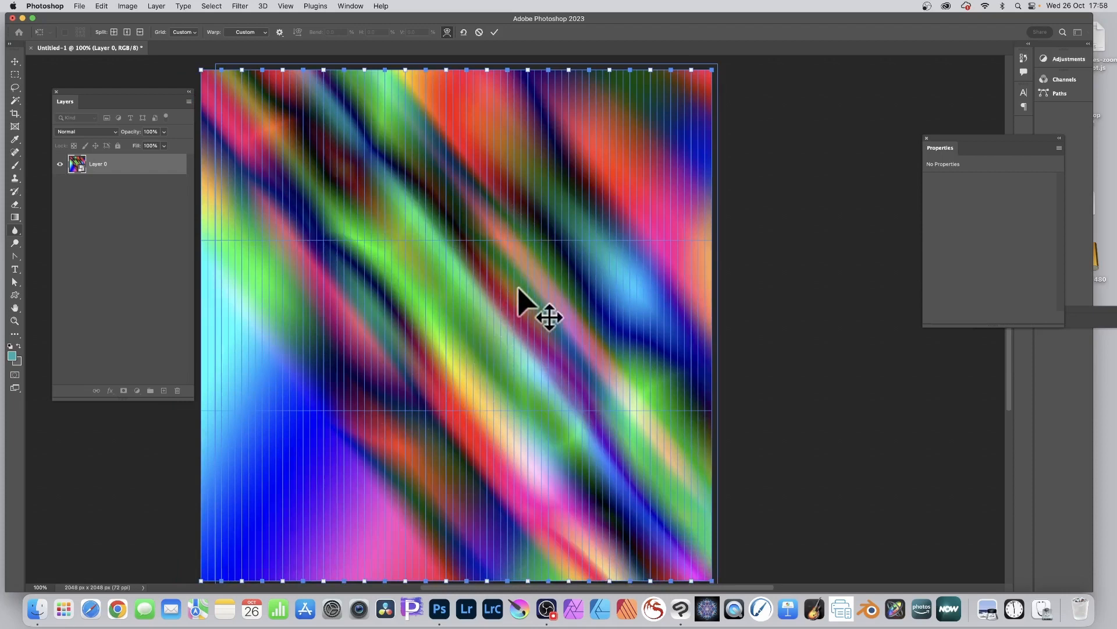
left_click_drag(518, 288, 521, 223)
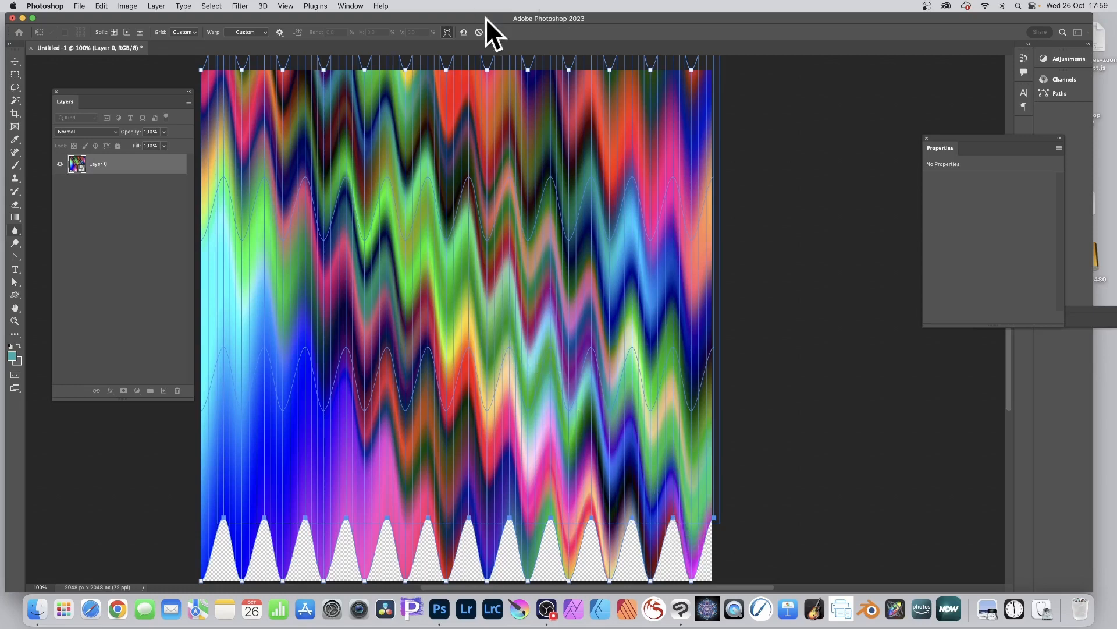
left_click(495, 32)
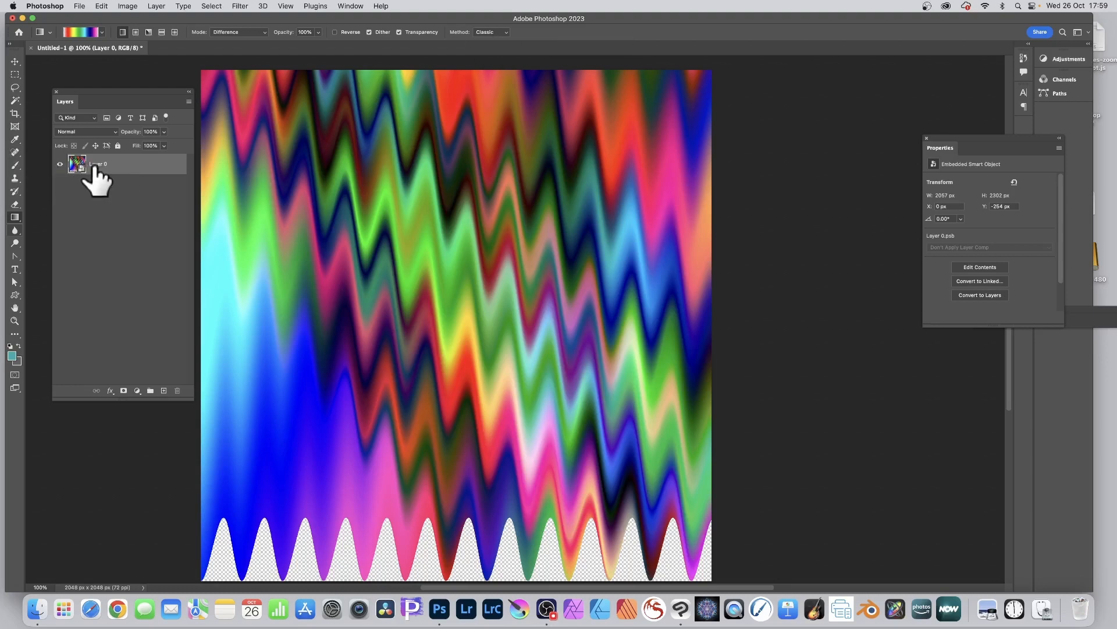
Convert the warped Layer 0 to a smart object.
left_click(157, 6)
mouse_move(197, 204)
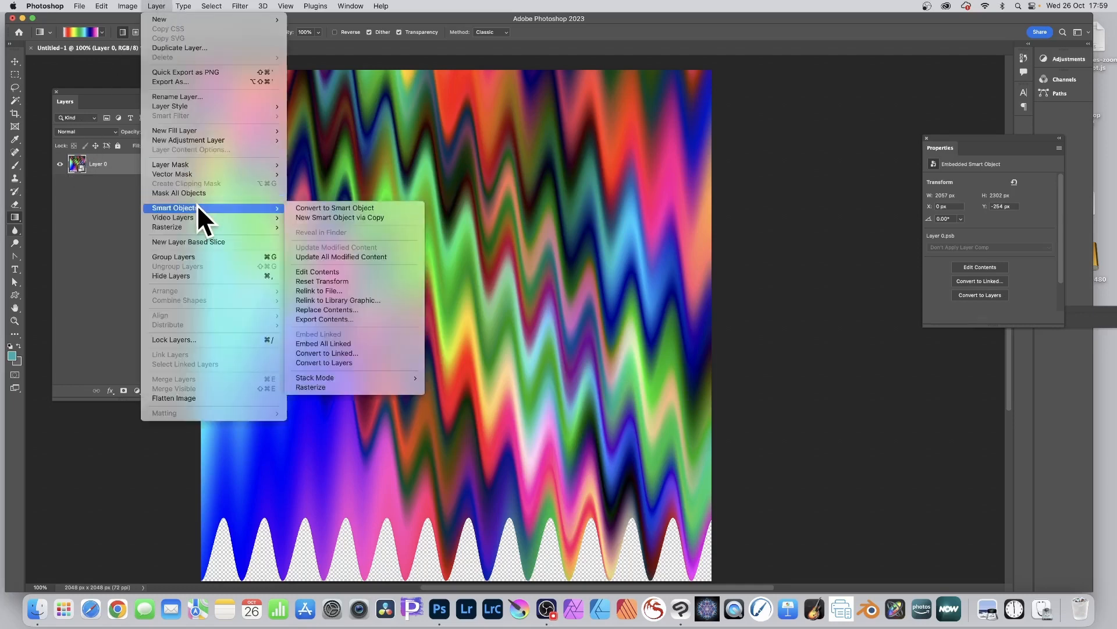
left_click(347, 207)
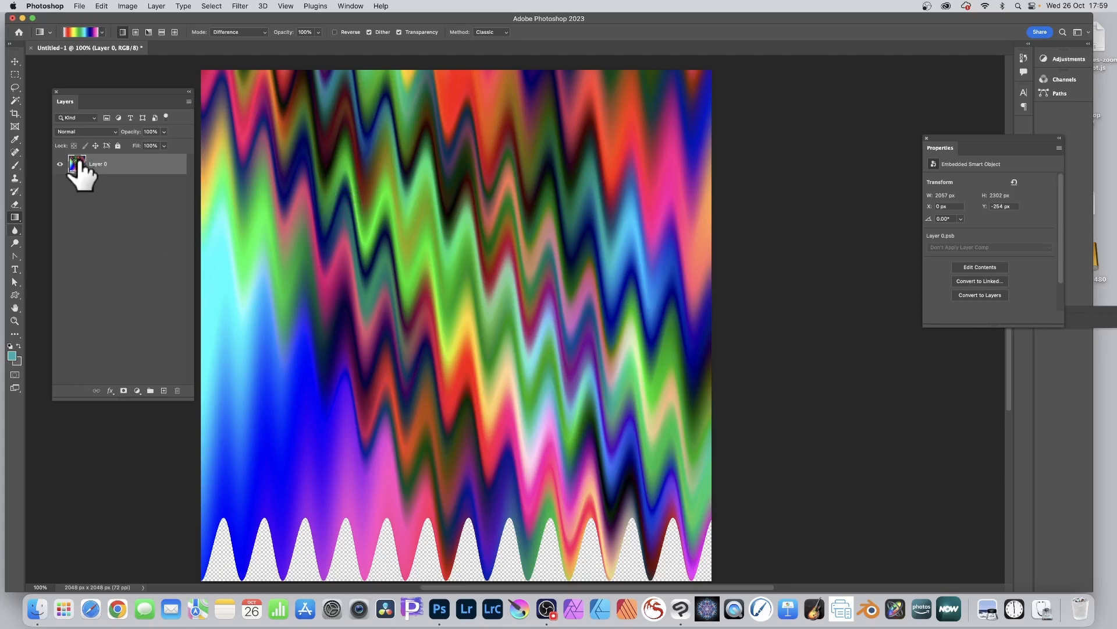
Duplicate Layer 0 within the same document under the name Layer 0 copy.
left_click(156, 6)
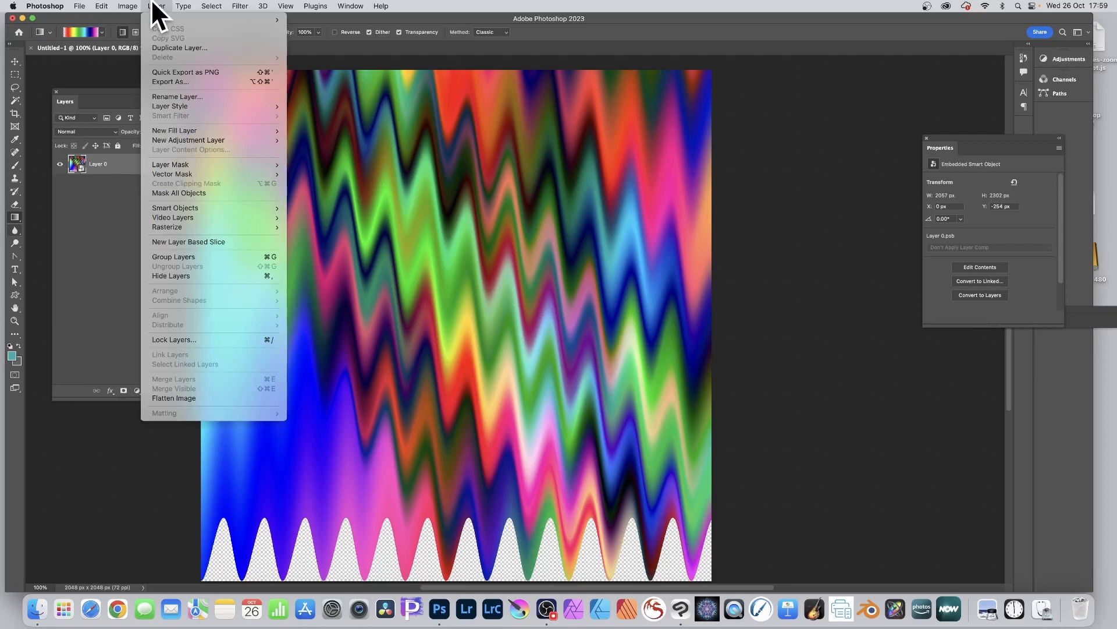
left_click(162, 46)
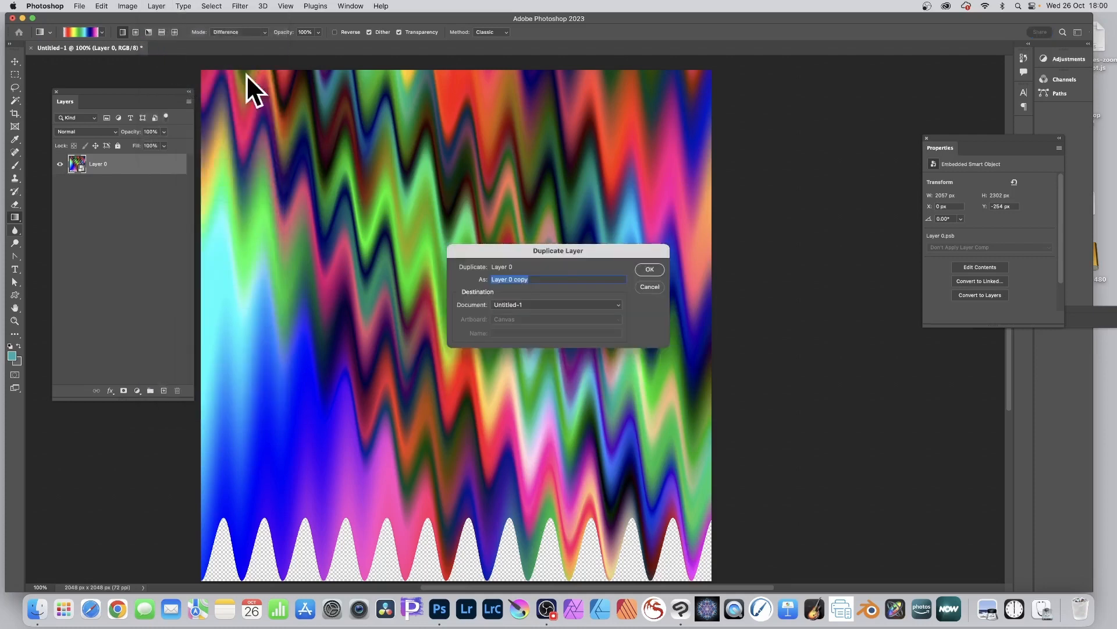
left_click(649, 269)
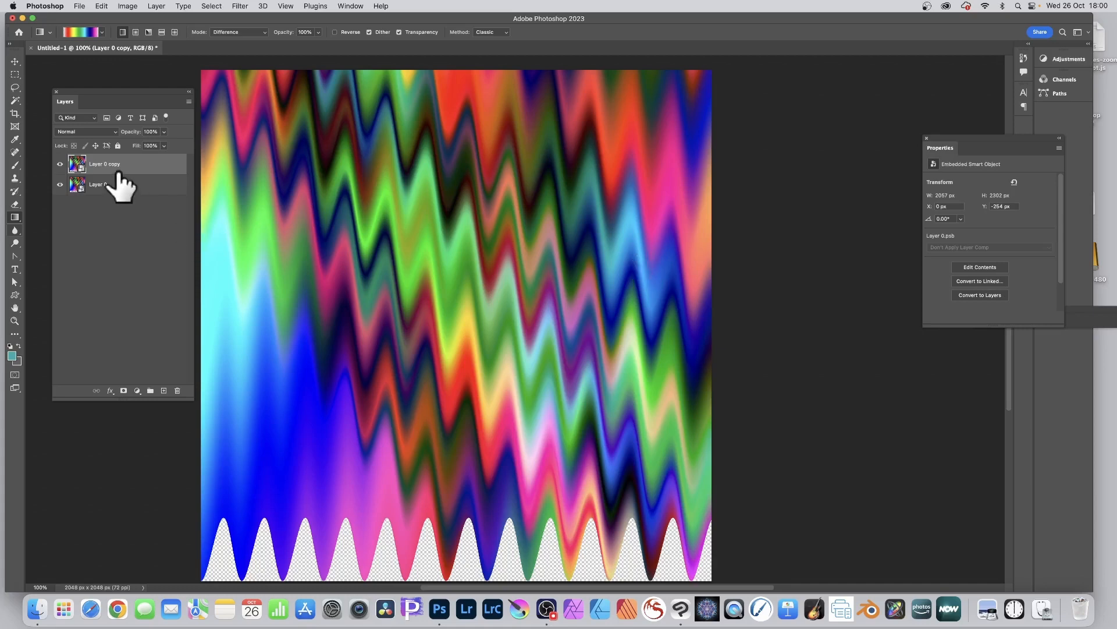
Rotate Layer 0 copy clockwise by about 89° and reposition it so its waves run horizontally across the canvas.
left_click(16, 61)
left_click_drag(499, 270, 504, 354)
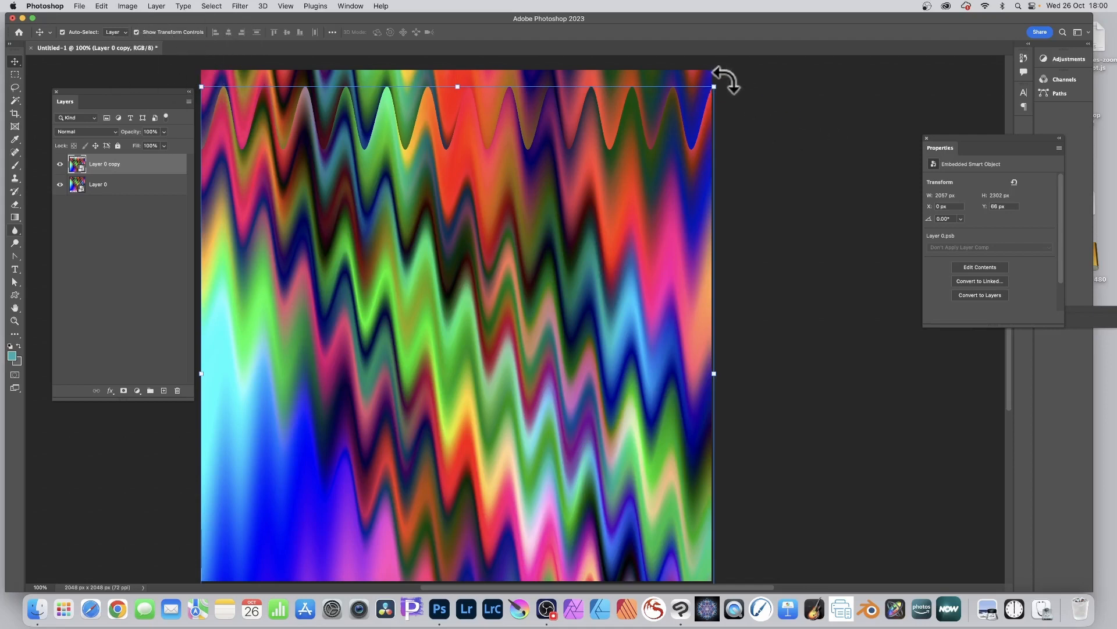
left_click_drag(727, 80, 803, 137)
left_click(625, 157)
left_click_drag(720, 80, 621, 515)
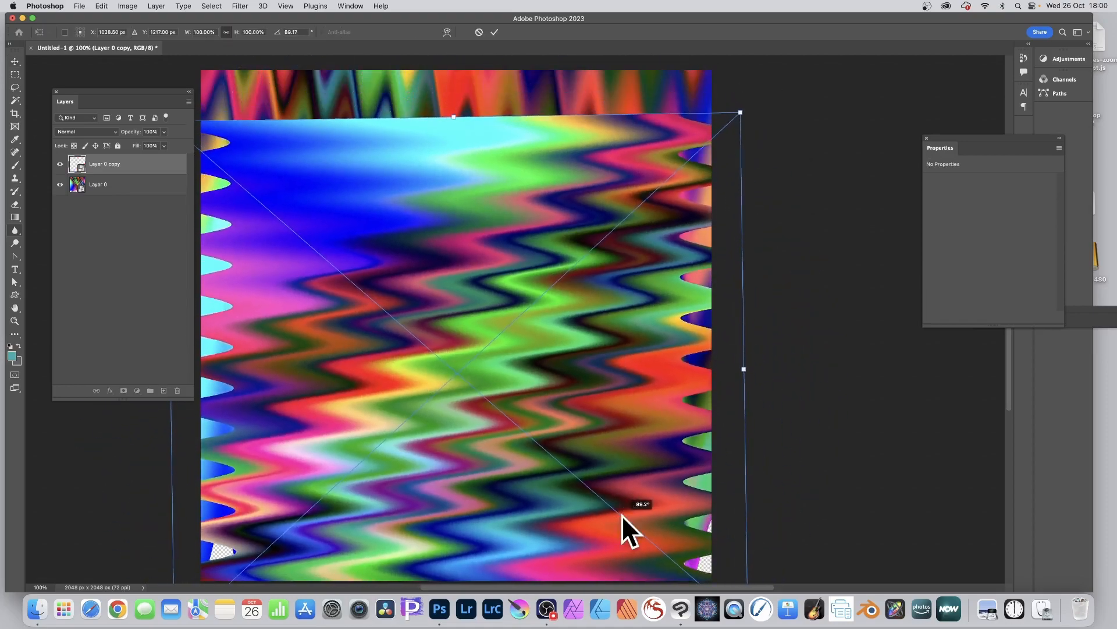
left_click_drag(578, 323, 510, 243)
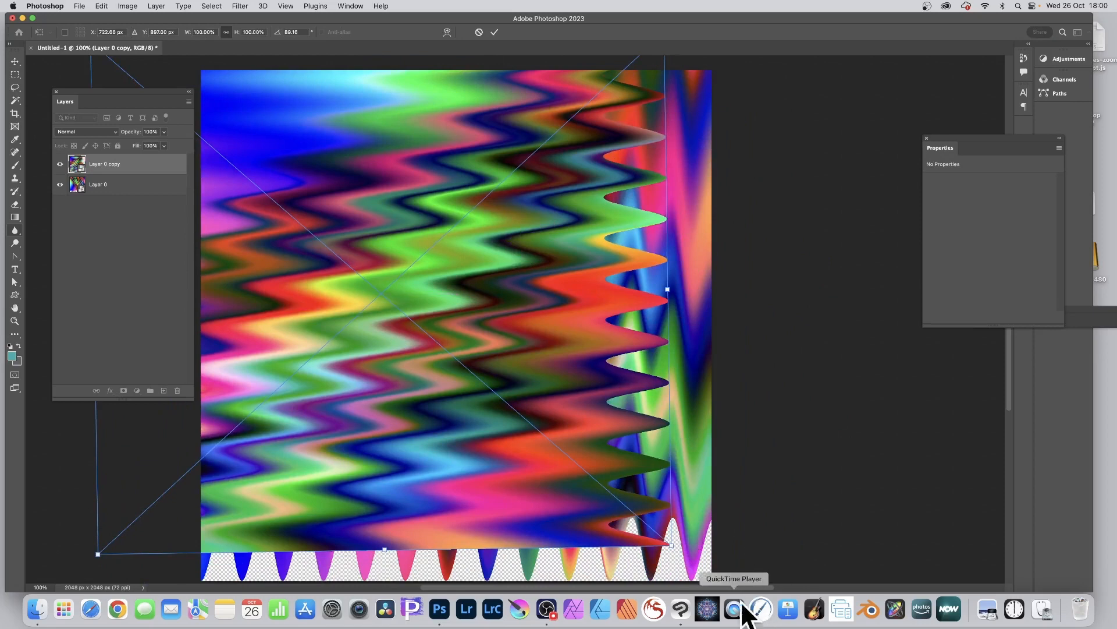
Scale the rotated Layer 0 copy to about 122% to cover the canvas, adjust its position and commit the transform.
left_click_drag(674, 546, 831, 578)
scroll(756, 402, "down", 3)
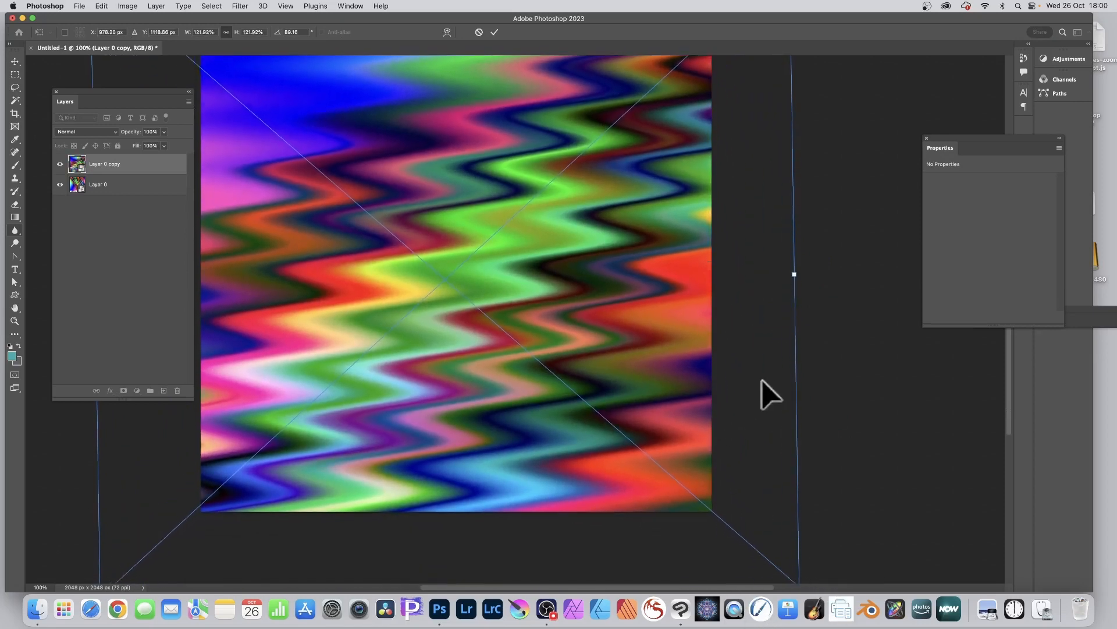
left_click_drag(570, 262, 563, 252)
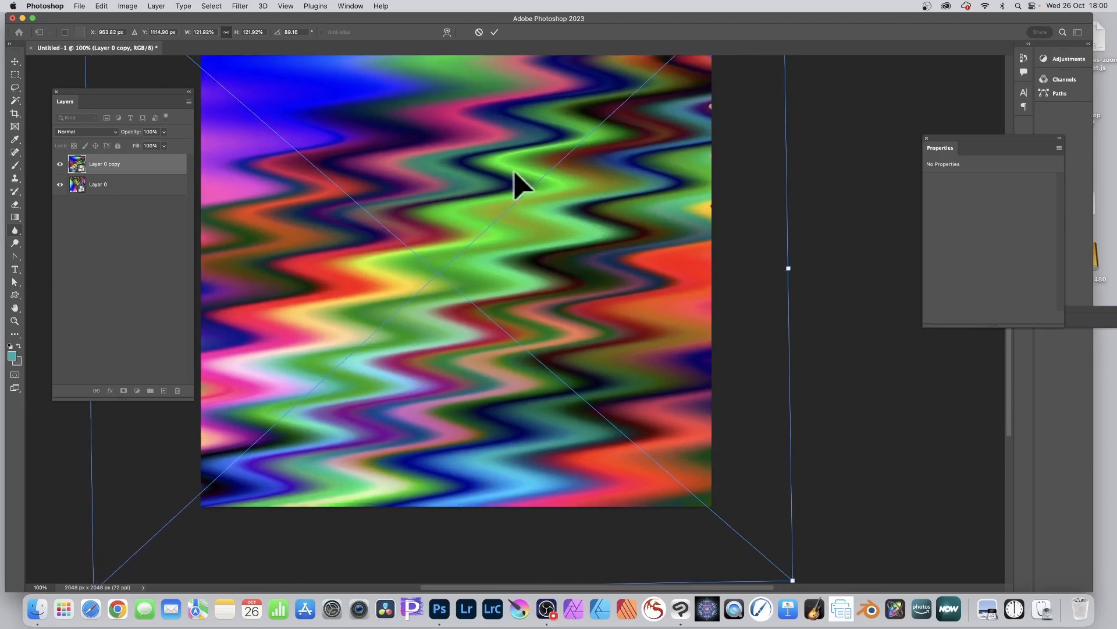
left_click(494, 31)
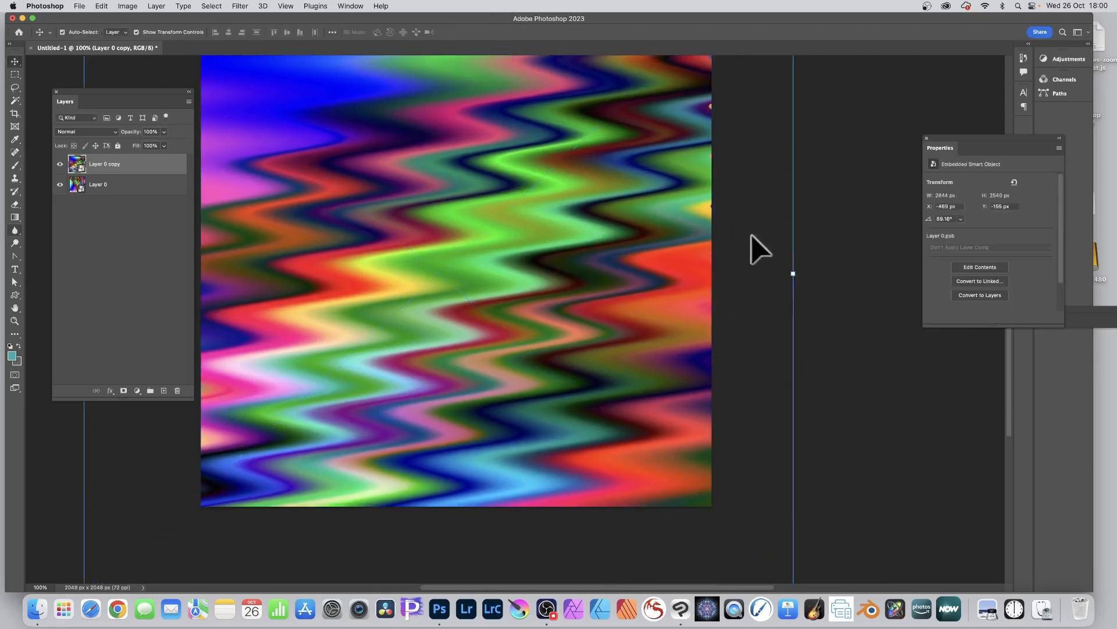
Set the blend mode of Layer 0 copy to Difference.
scroll(826, 255, "up", 3)
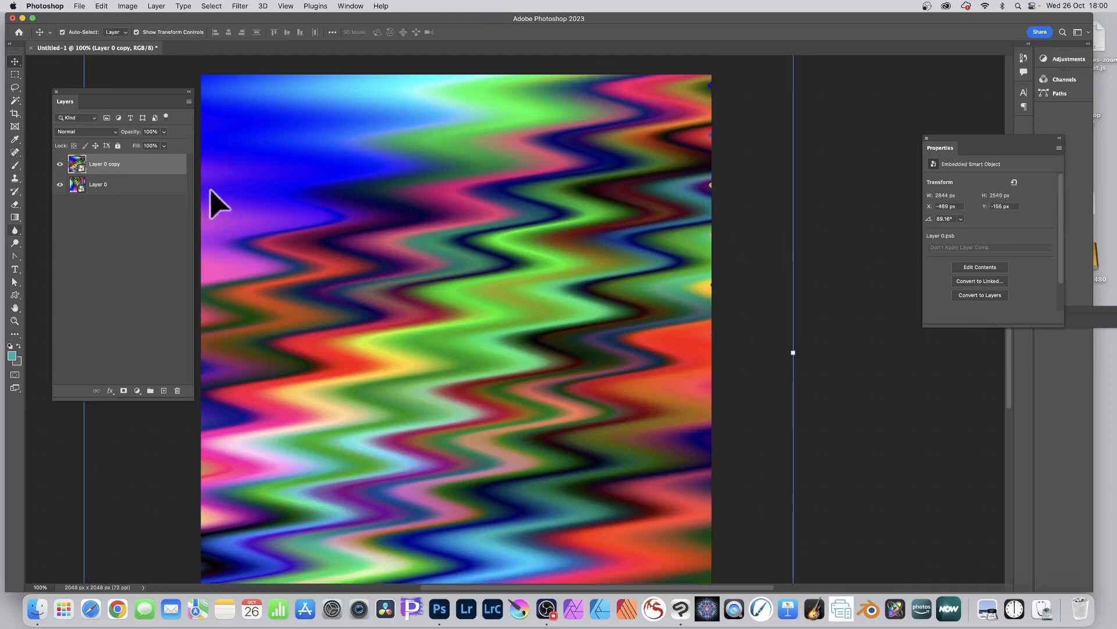
left_click(79, 133)
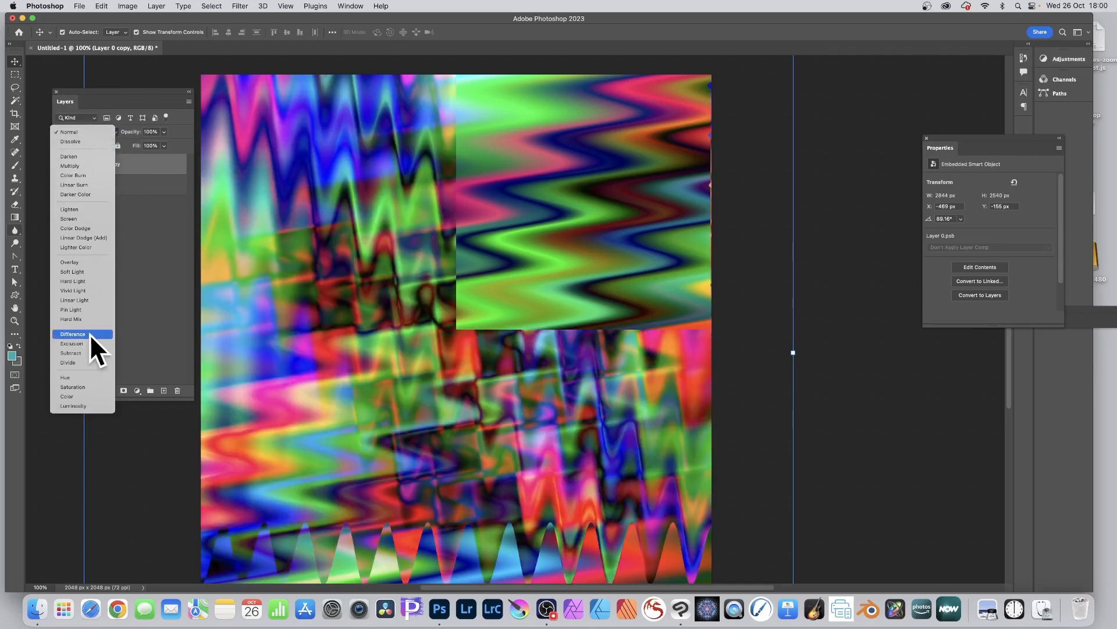
left_click(89, 334)
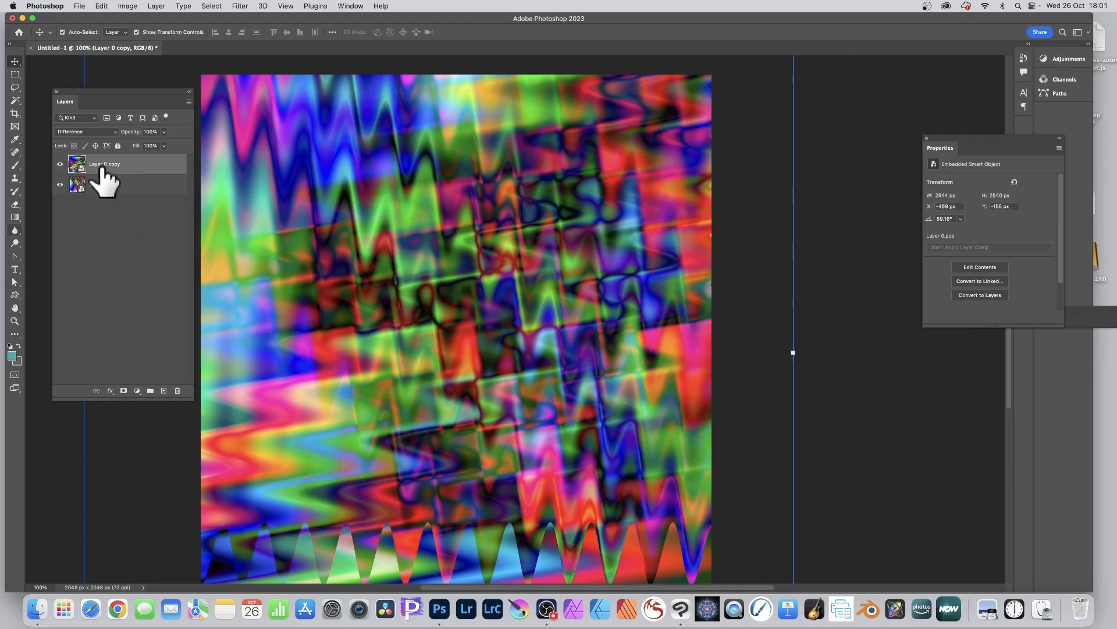
Delete Layer 0 copy.
left_click(178, 390)
left_click(559, 201)
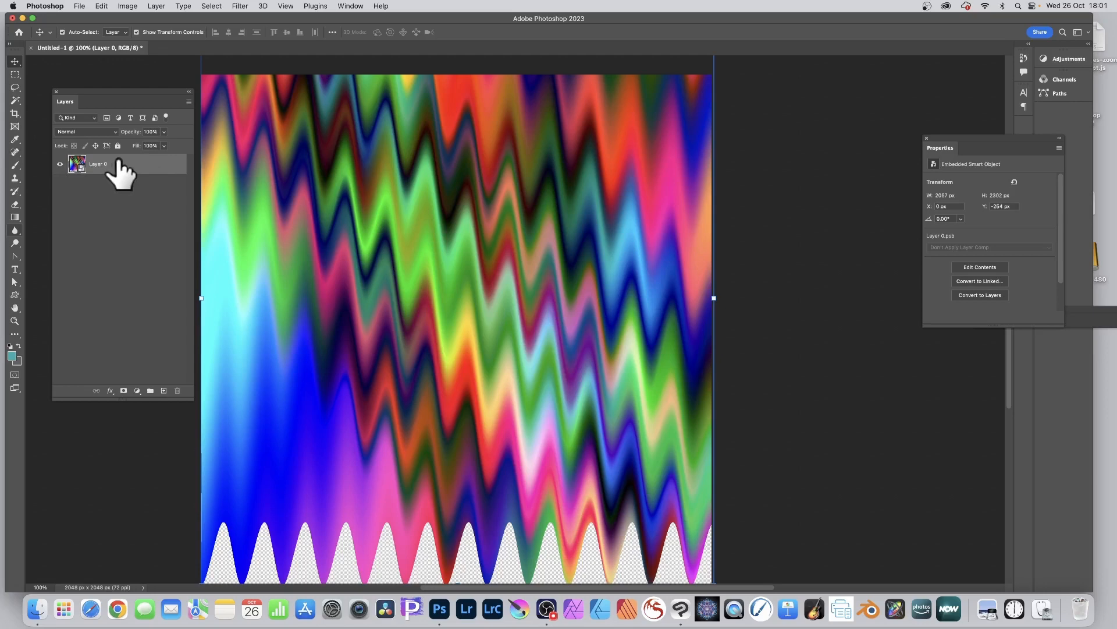
Start the Wave distortion filter on Layer 0 with 106 generators and a maximum amplitude of 17.
left_click(238, 7)
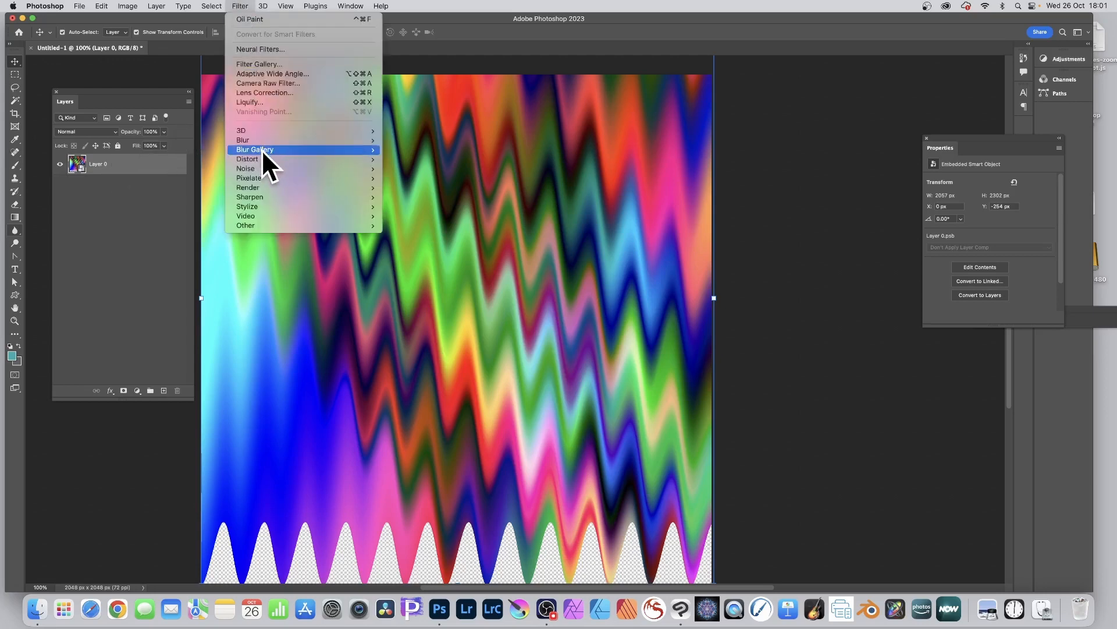
mouse_move(260, 159)
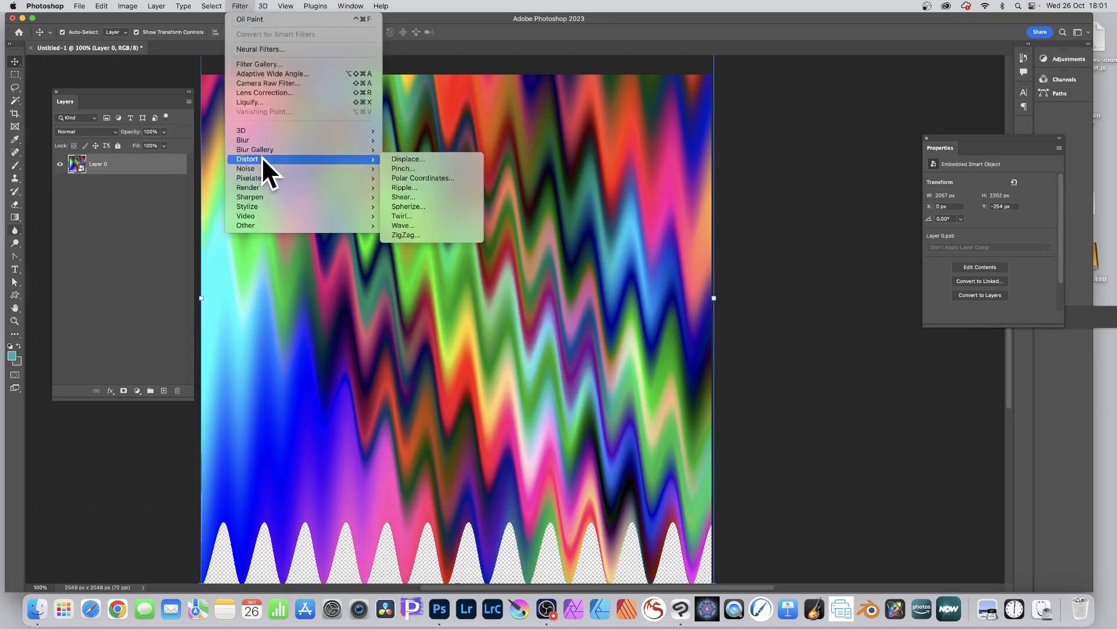
left_click(419, 226)
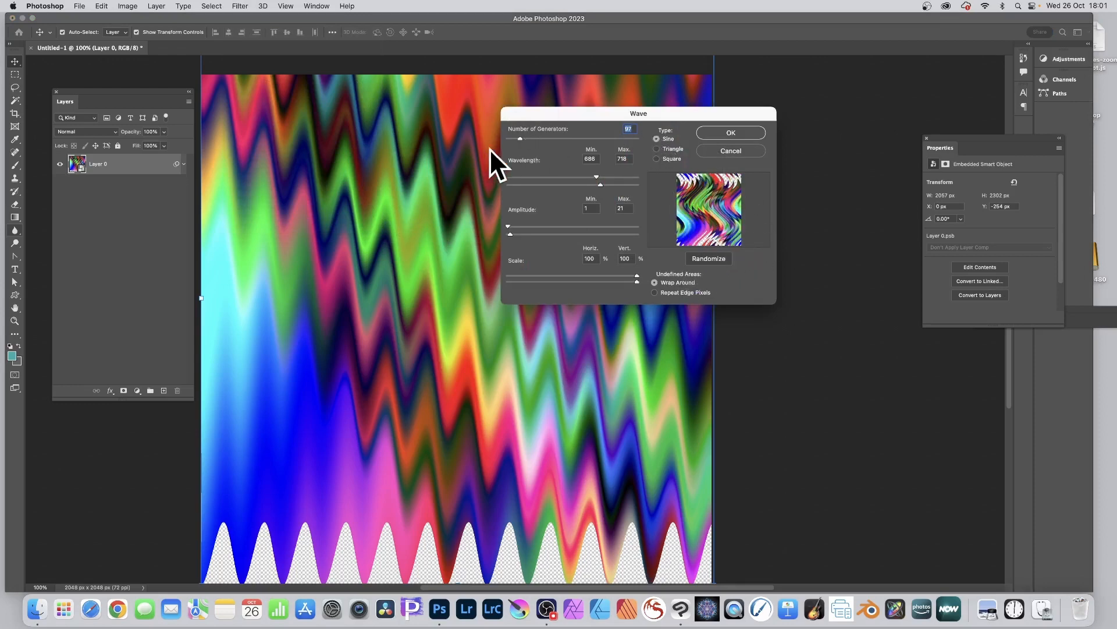
mouse_move(519, 138)
left_mouse_down()
mouse_move(500, 137)
mouse_move(530, 138)
mouse_move(520, 139)
left_mouse_up()
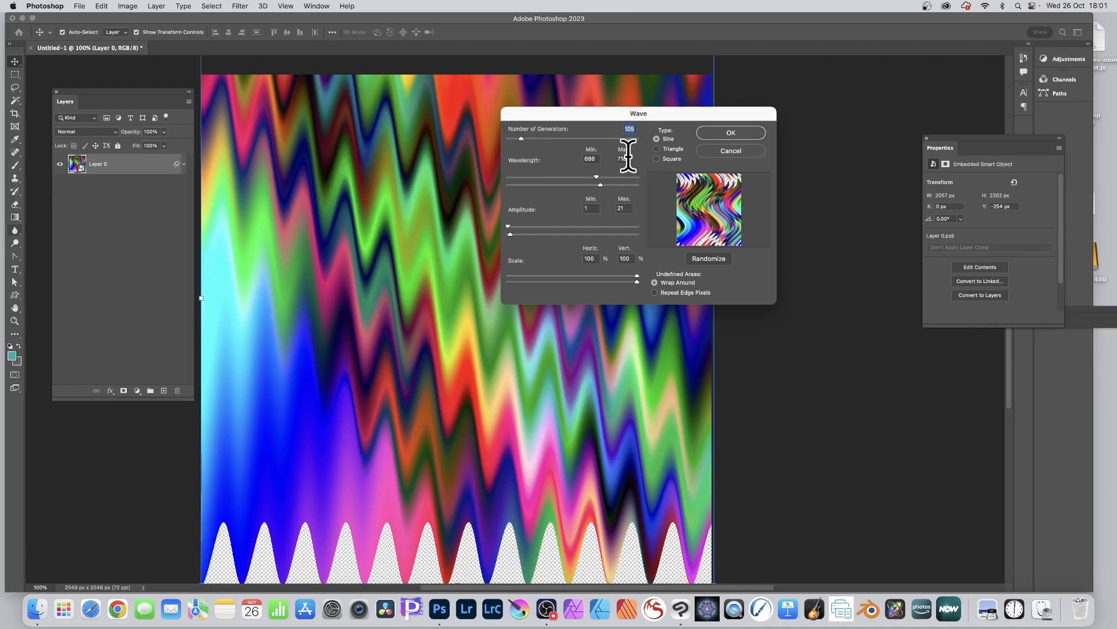
left_click_drag(509, 235, 512, 232)
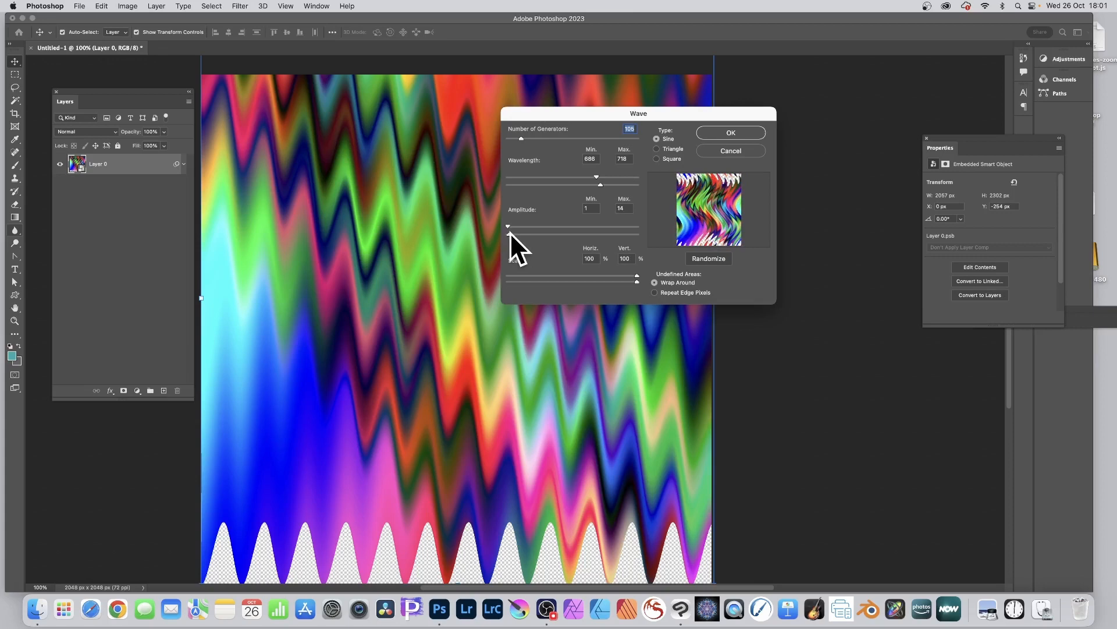
mouse_move(509, 232)
left_mouse_down()
mouse_move(526, 231)
mouse_move(511, 232)
left_mouse_up()
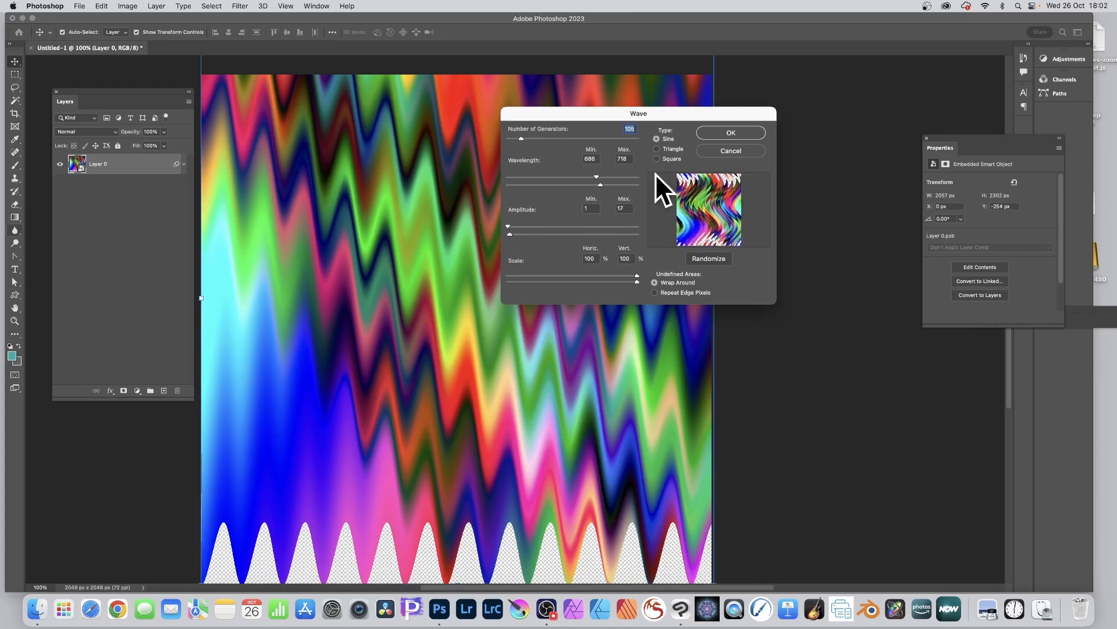
Set the Wave filter's undefined areas to Repeat Edge Pixels and apply the filter.
left_click(655, 292)
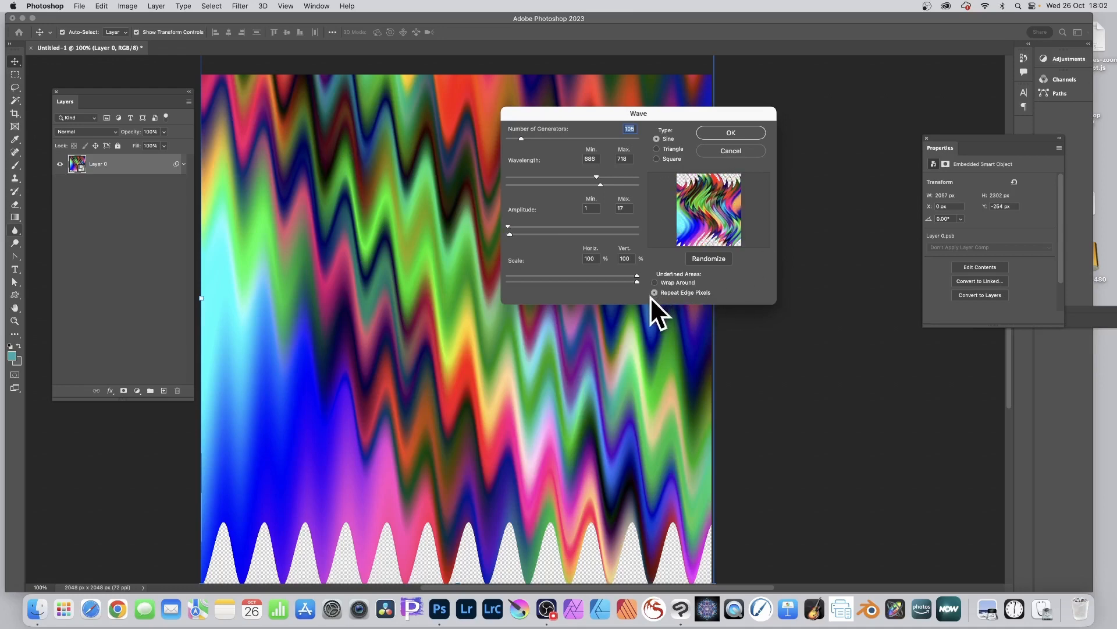
left_click(655, 282)
left_click(655, 293)
left_click(725, 134)
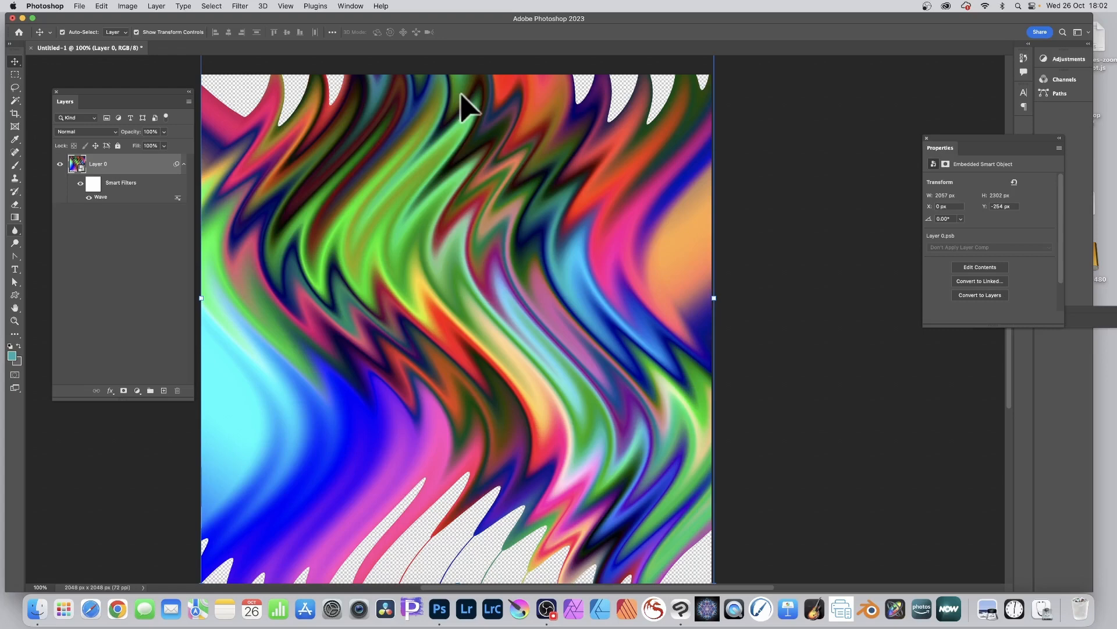
Convert Layer 0 with its Wave smart filter to a new smart object.
left_click(160, 6)
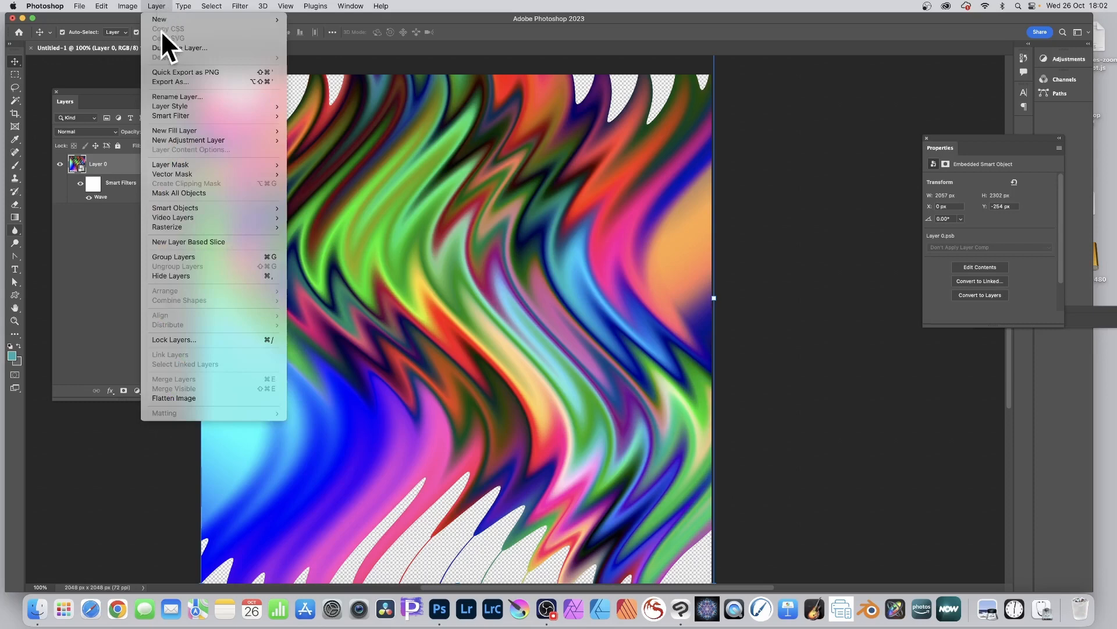
mouse_move(196, 208)
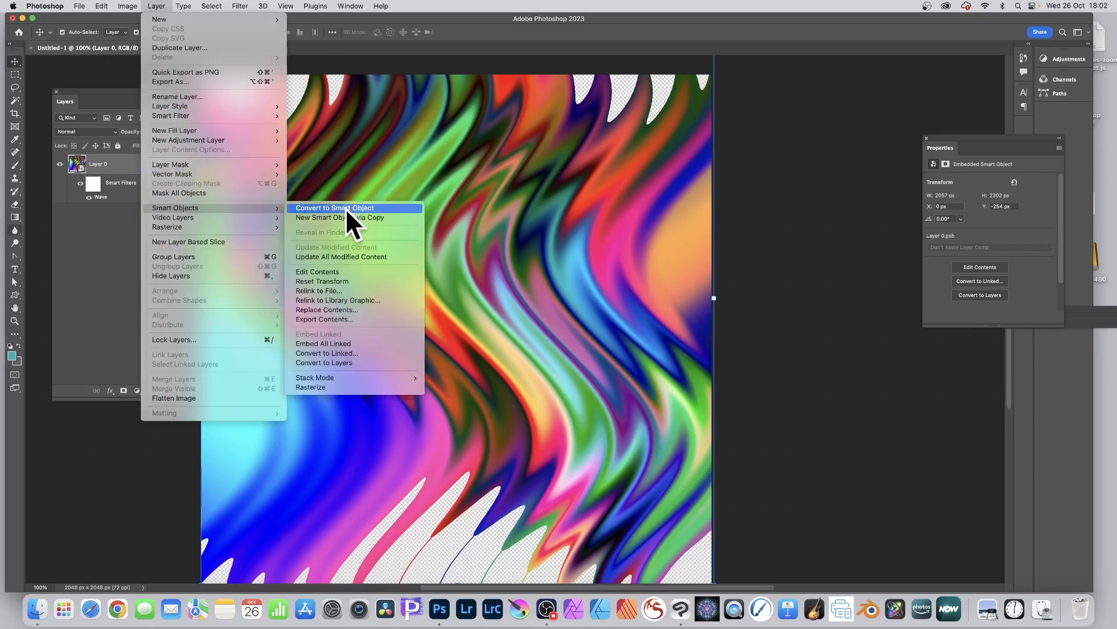
left_click(345, 207)
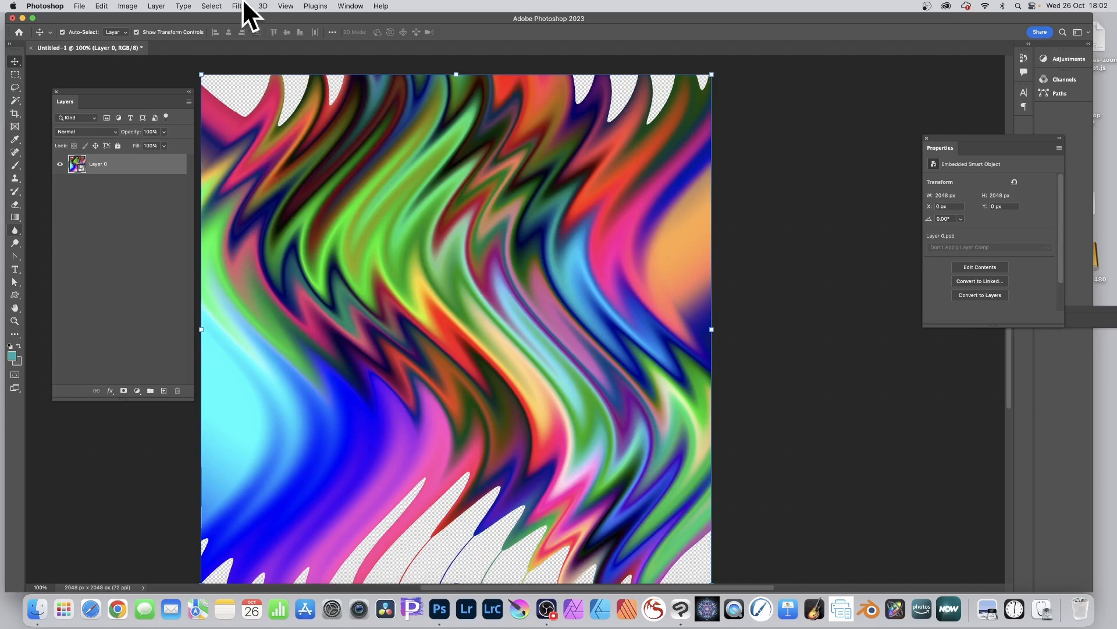
Duplicate the Layer 0 smart object as Layer 0 copy within the same document.
left_click(156, 7)
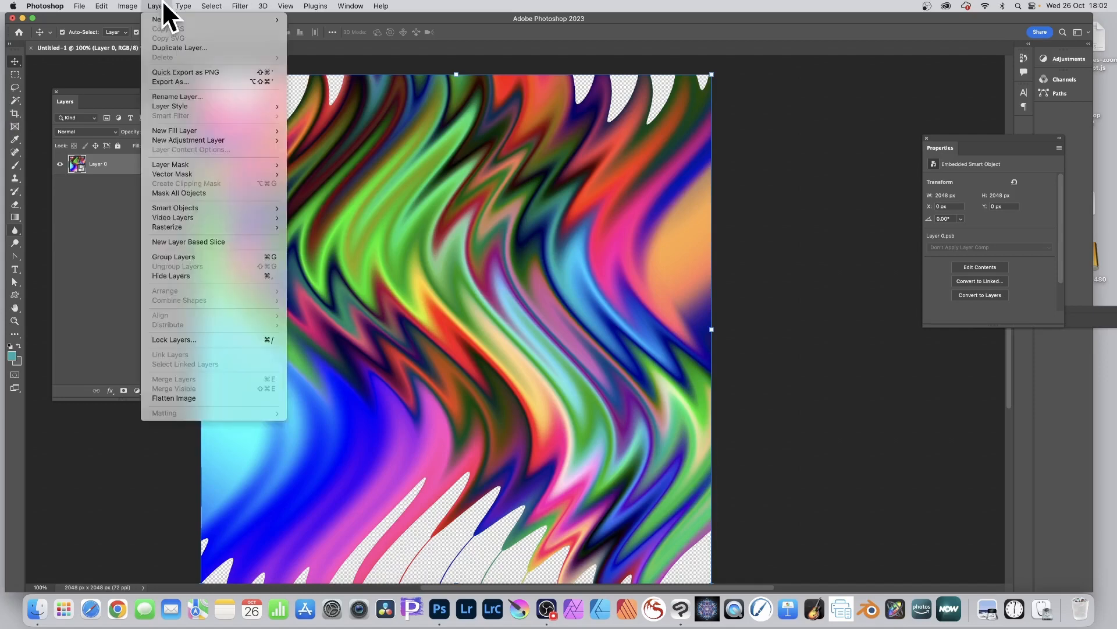
left_click(175, 48)
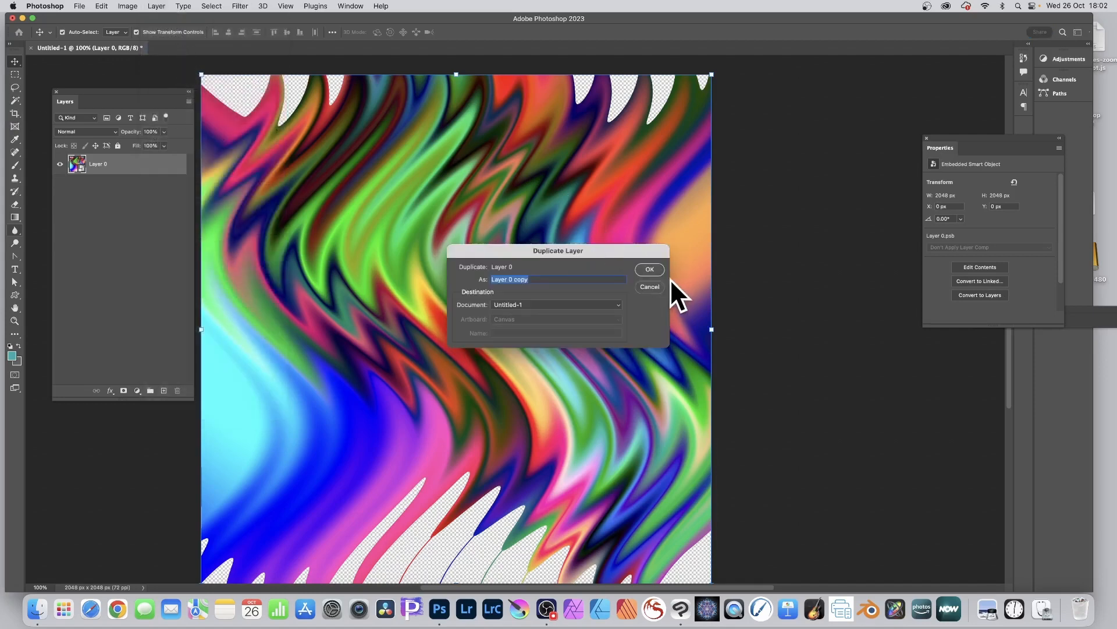
left_click(650, 269)
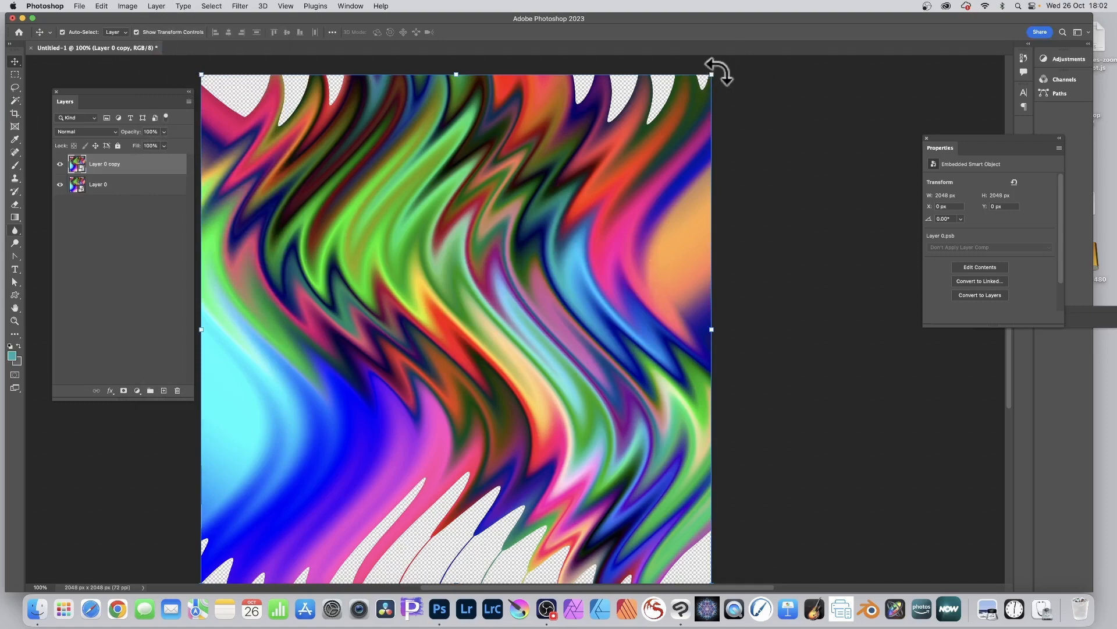
Rotate Layer 0 copy by about 90.6° and scale it up to about 120% so it covers the canvas.
left_click_drag(716, 70, 516, 356)
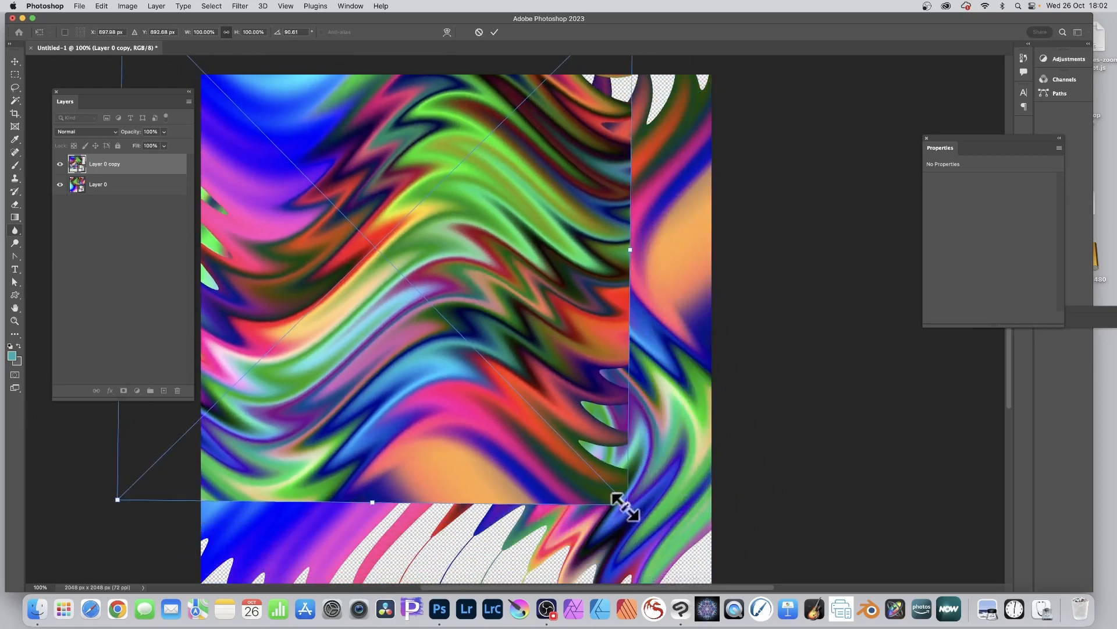
left_click_drag(626, 506, 770, 564)
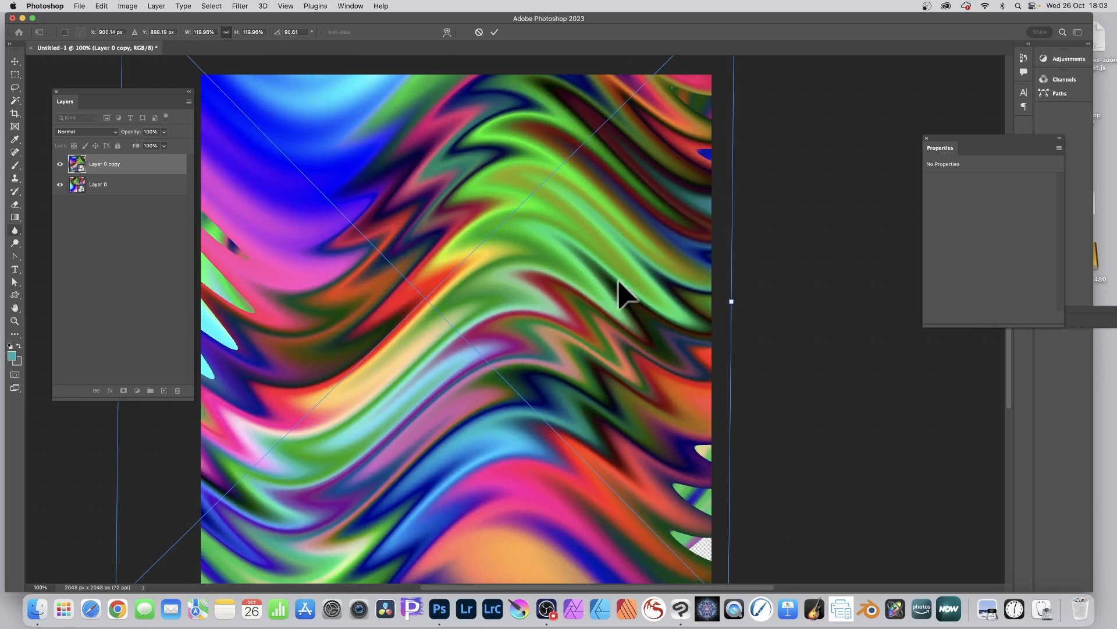
left_click(495, 33)
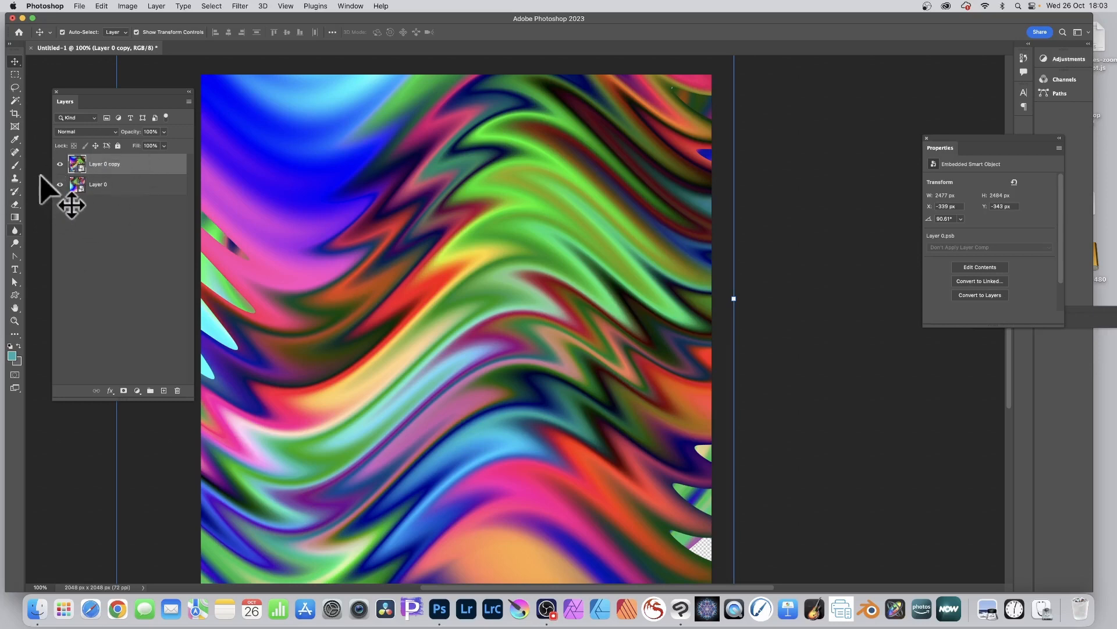
Set the blend mode of Layer 0 copy to Difference over Layer 0.
left_click(60, 184)
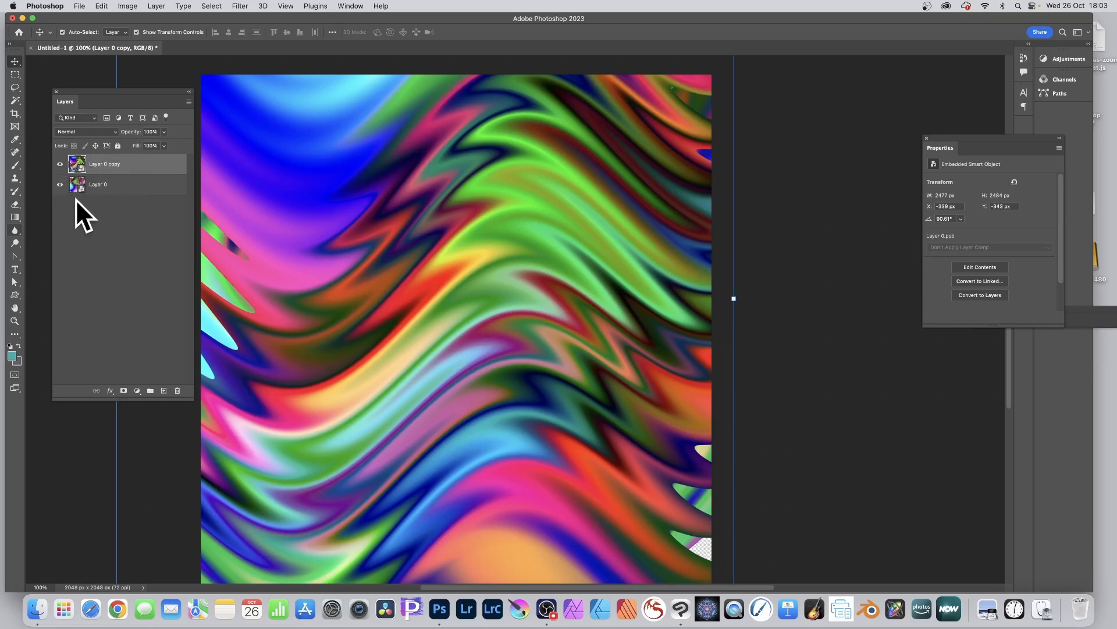
left_click(76, 131)
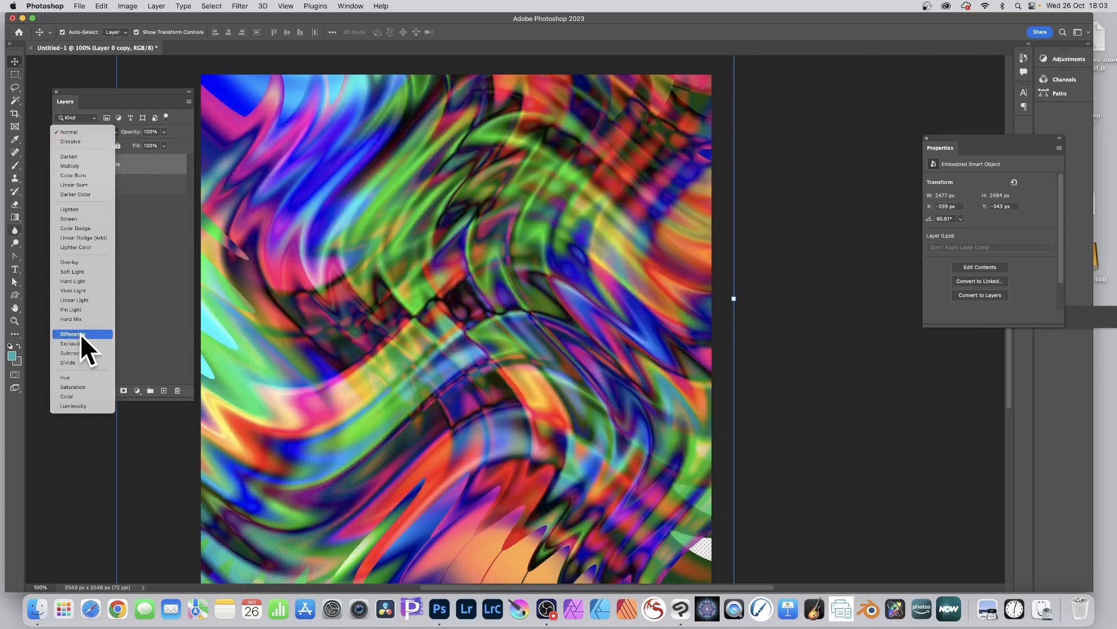
left_click(79, 333)
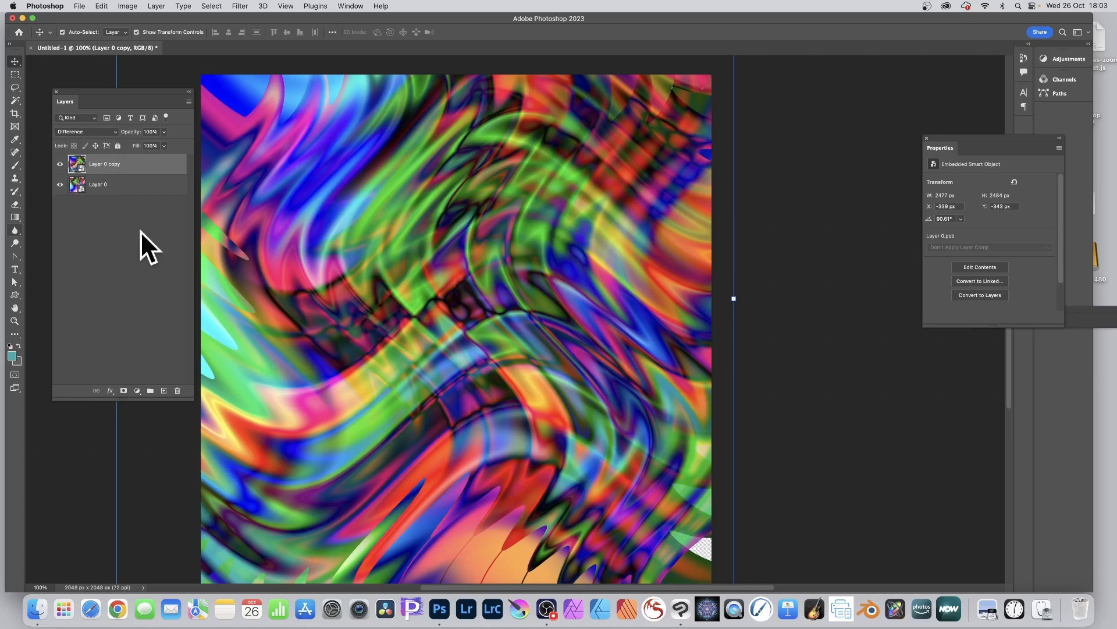
Convert Layer 0 copy and Layer 0 together into a single smart object.
left_click(93, 185, "shift")
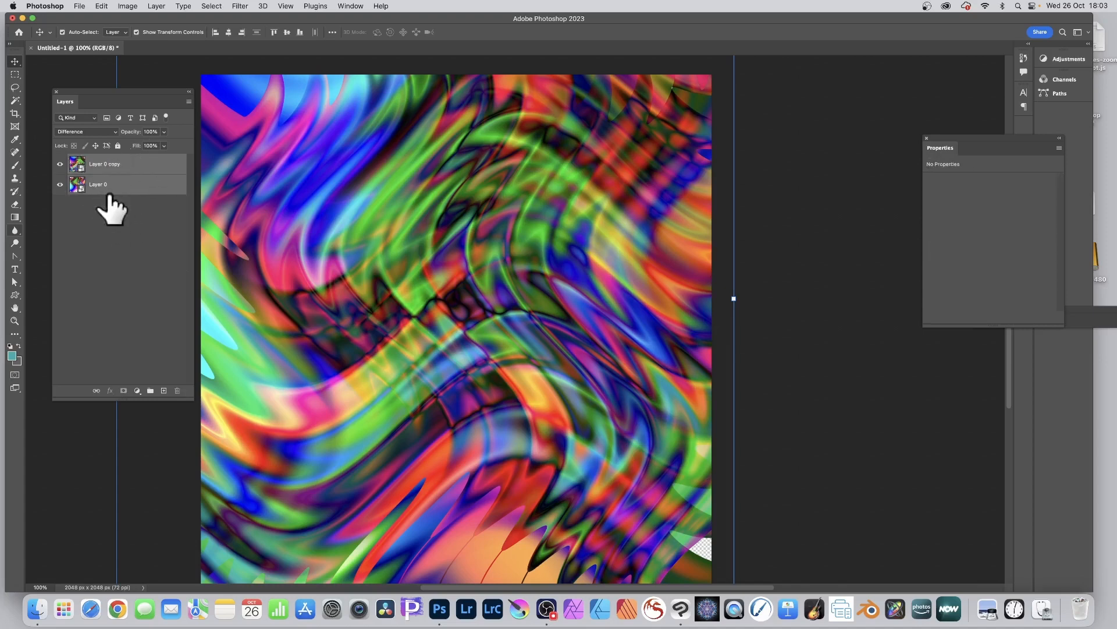
left_click(158, 5)
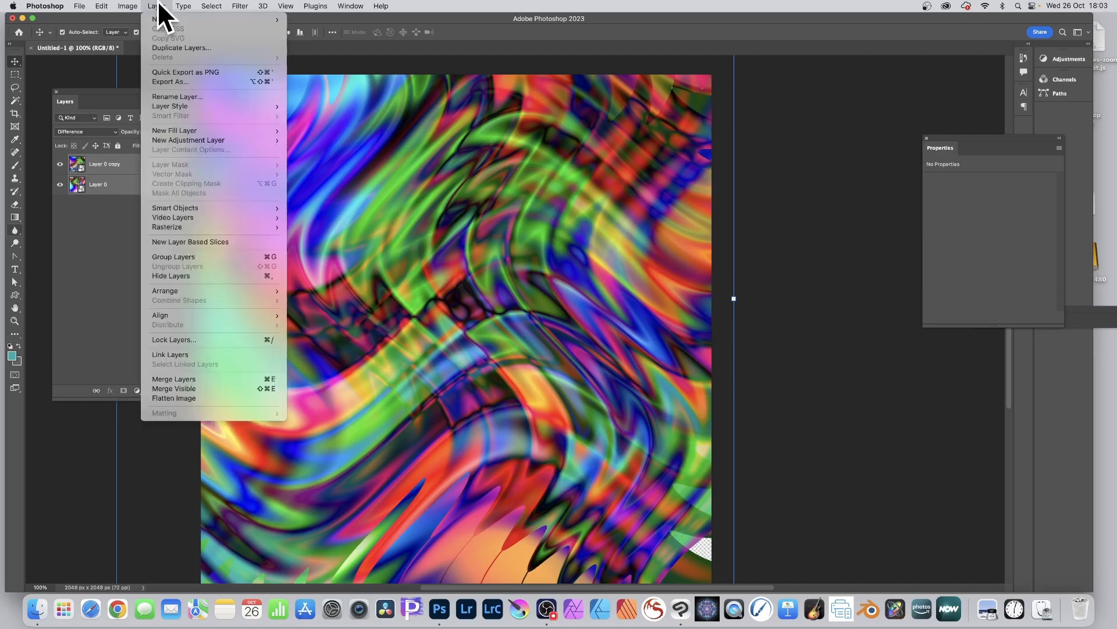
mouse_move(190, 207)
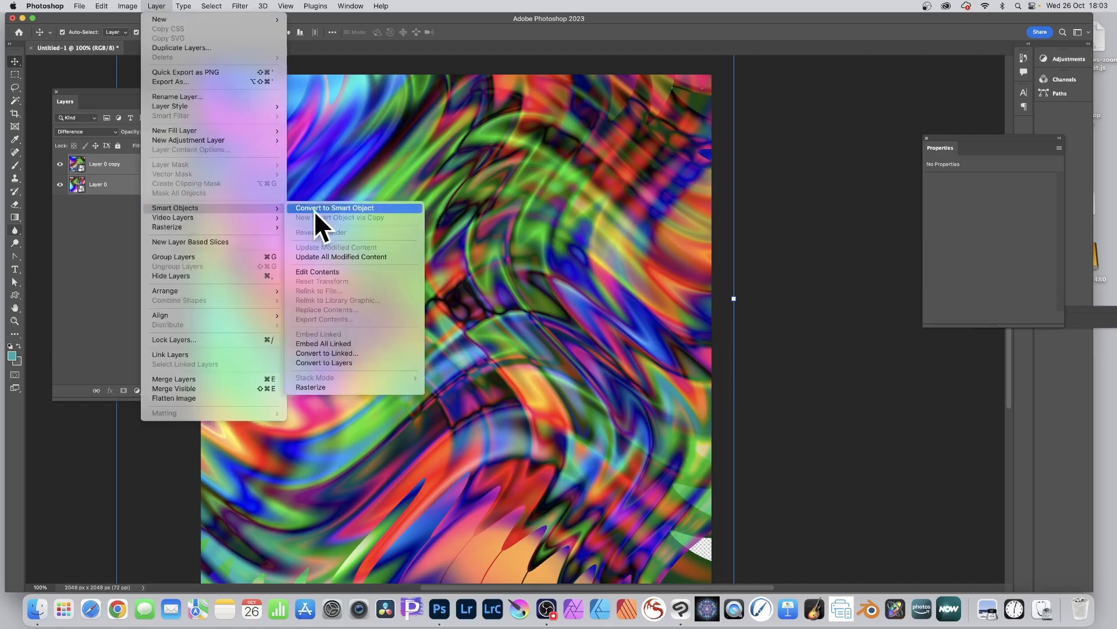
left_click(334, 206)
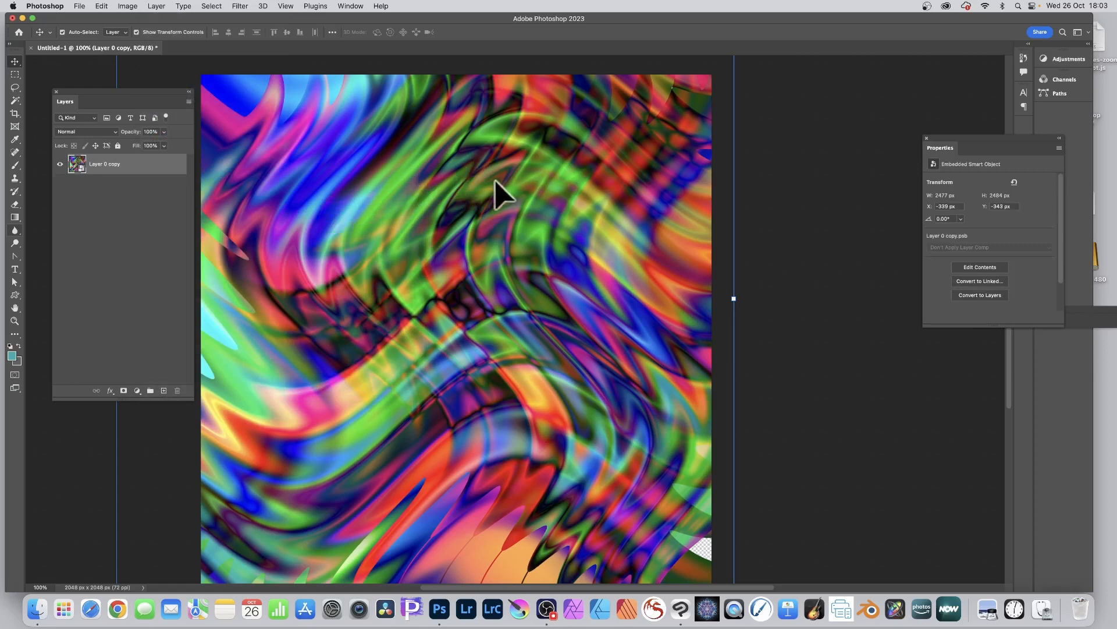
Apply a Wave distortion with about 30 generators, wavelength 879 to 880 and maximum amplitude 37 to the combined smart object.
left_click(239, 7)
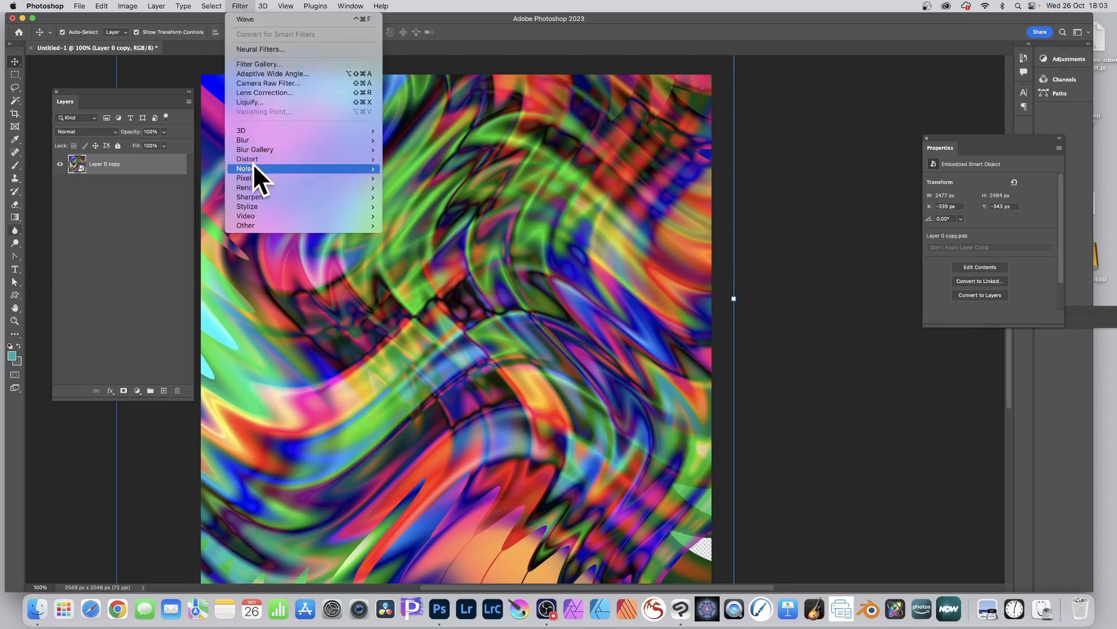
mouse_move(256, 159)
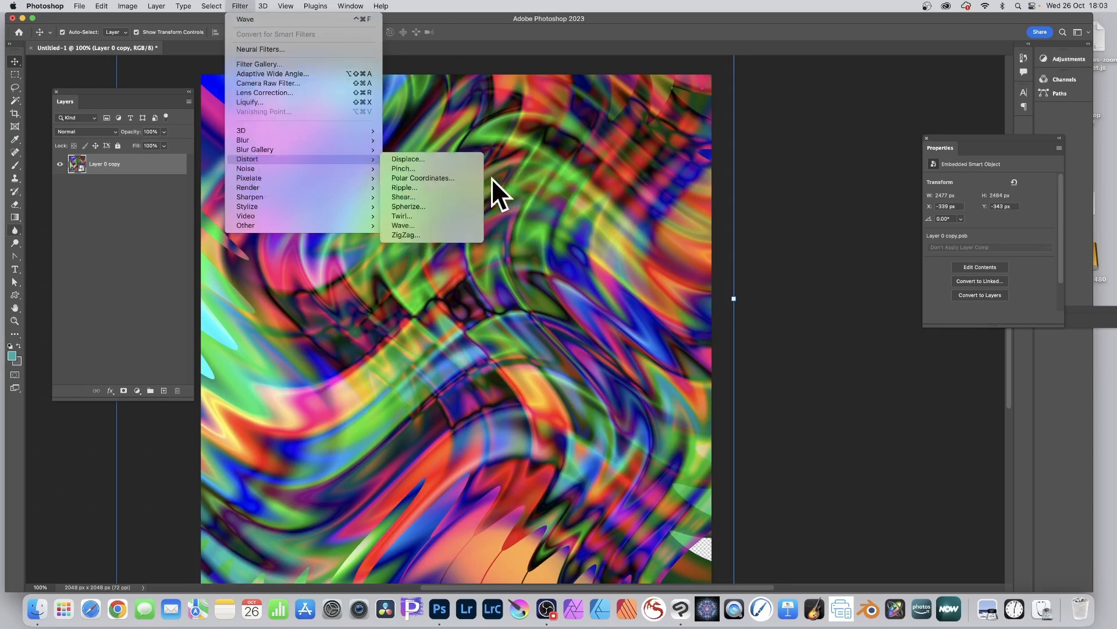
left_click(432, 223)
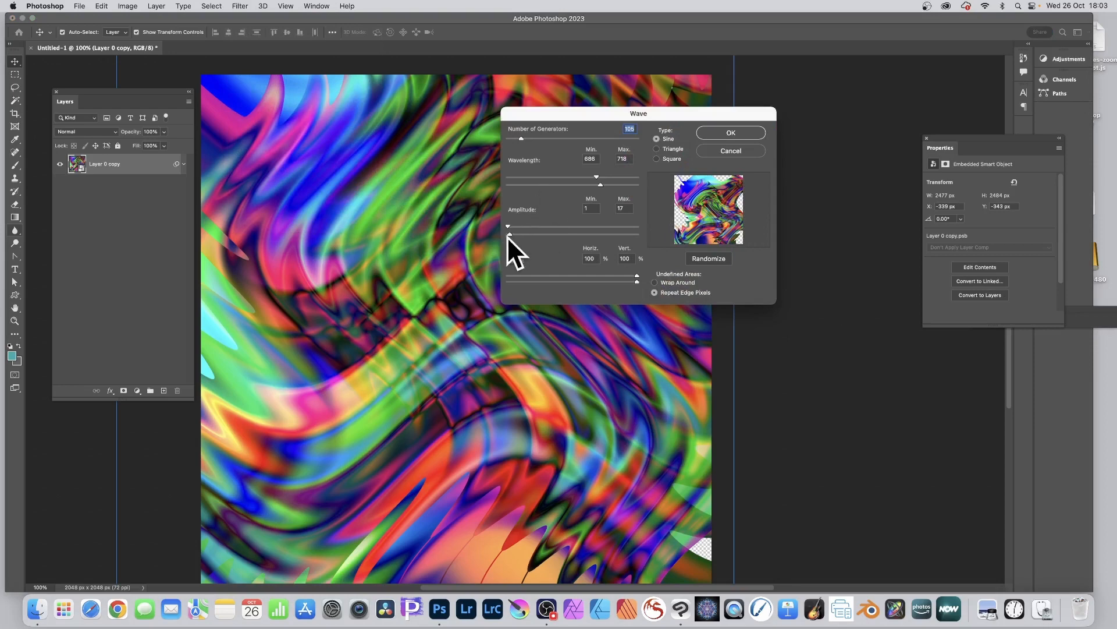
left_click_drag(510, 233, 505, 225)
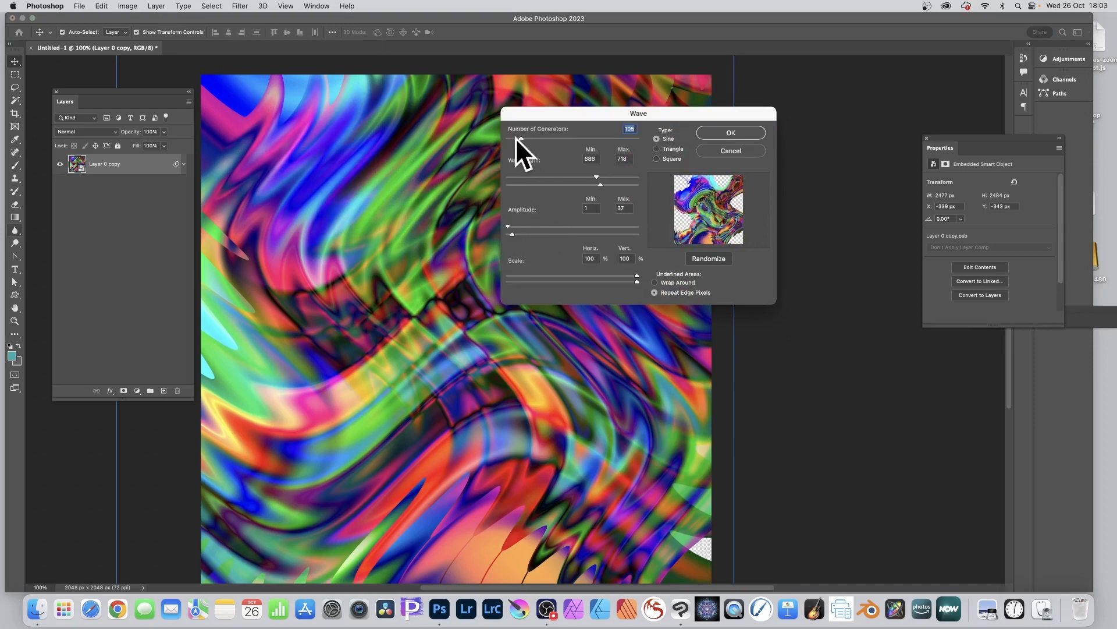
left_click_drag(516, 138, 513, 137)
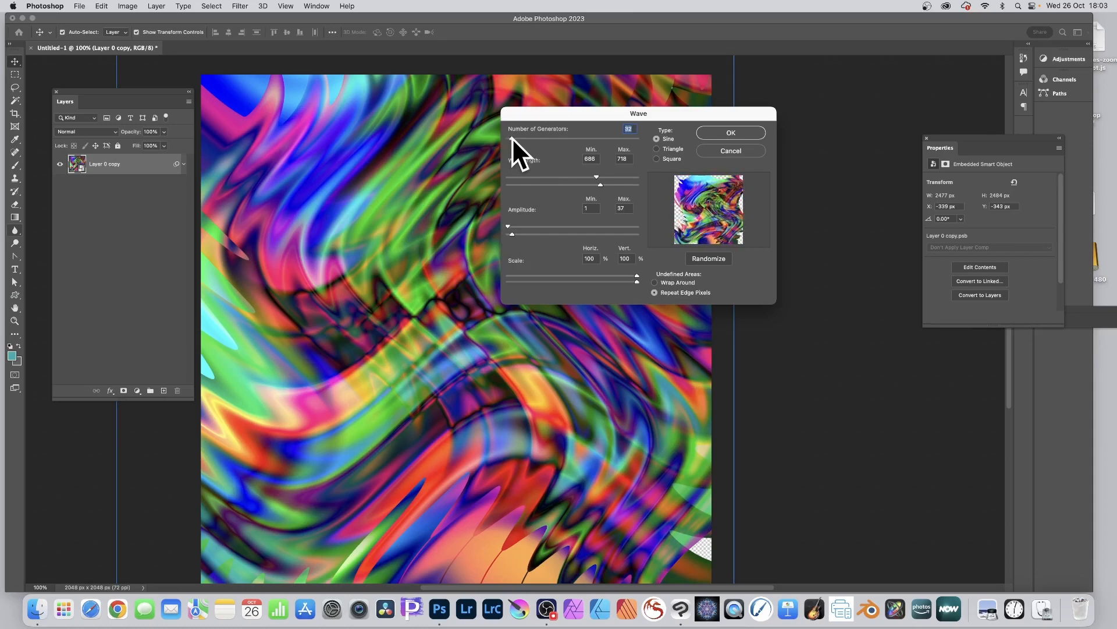
left_click_drag(592, 176, 621, 177)
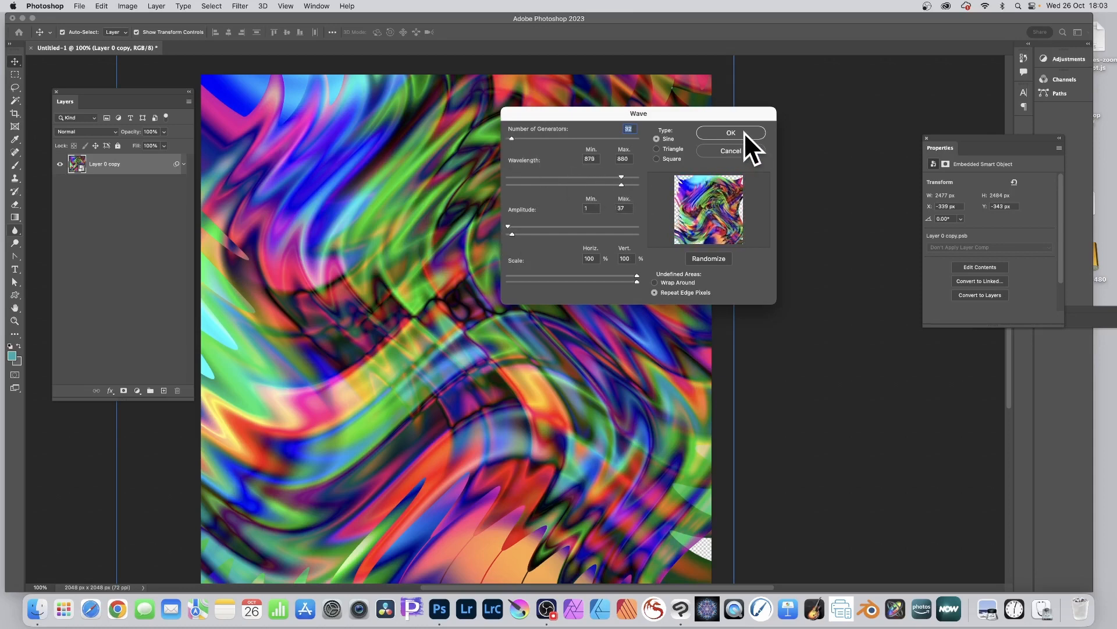
left_click(744, 132)
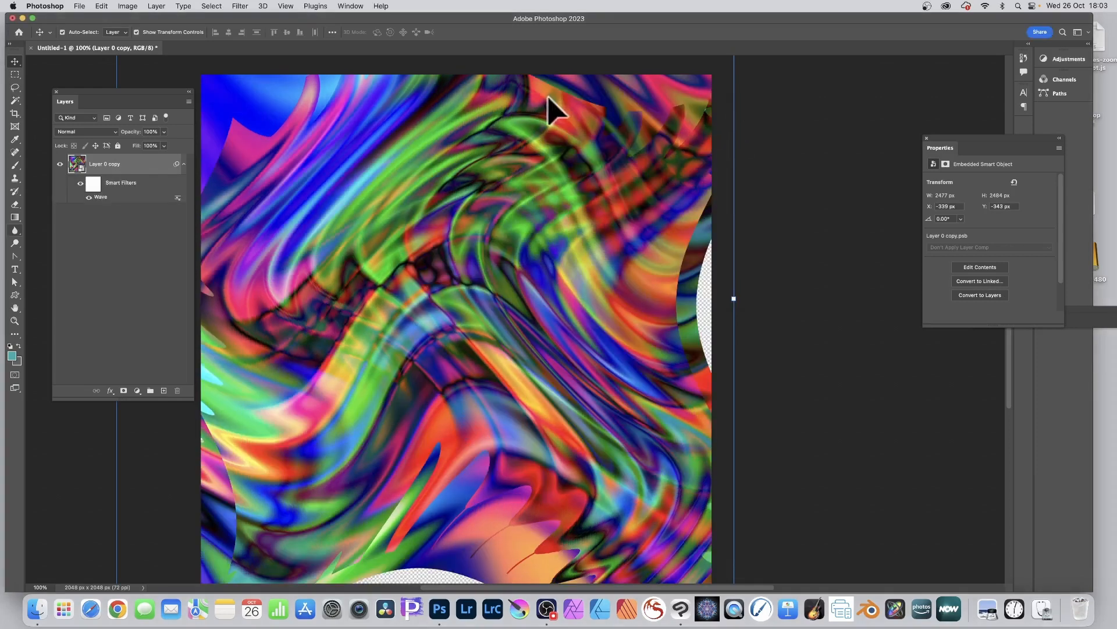
Scale the wave-distorted layer to about 110% and reposition it to reduce the transparent gaps at the canvas edges.
scroll(656, 184, "up", 5)
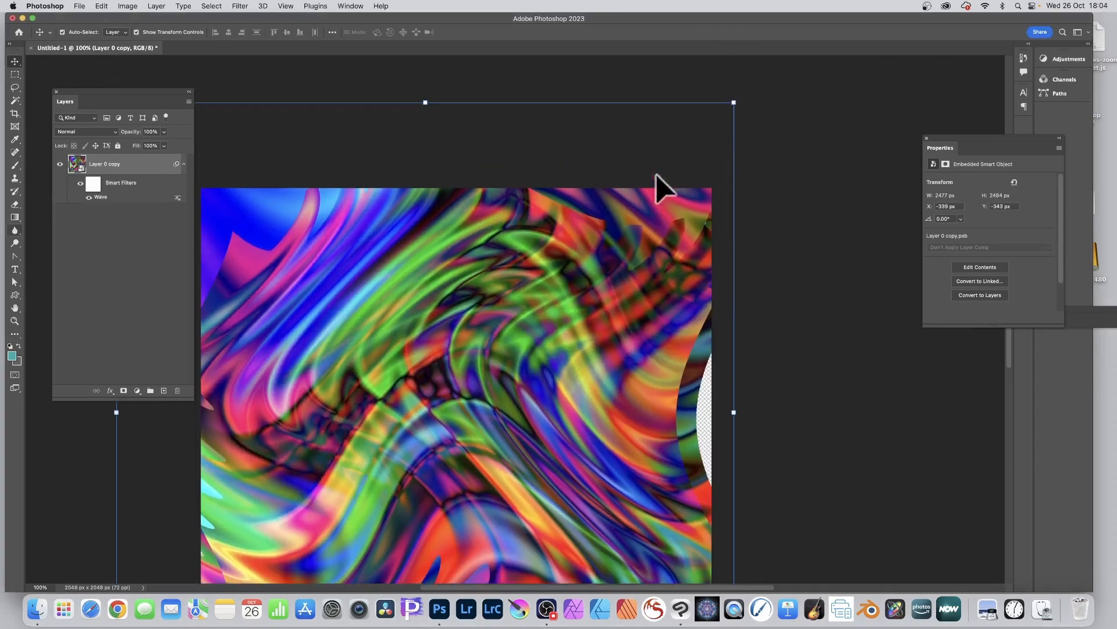
left_click(734, 102)
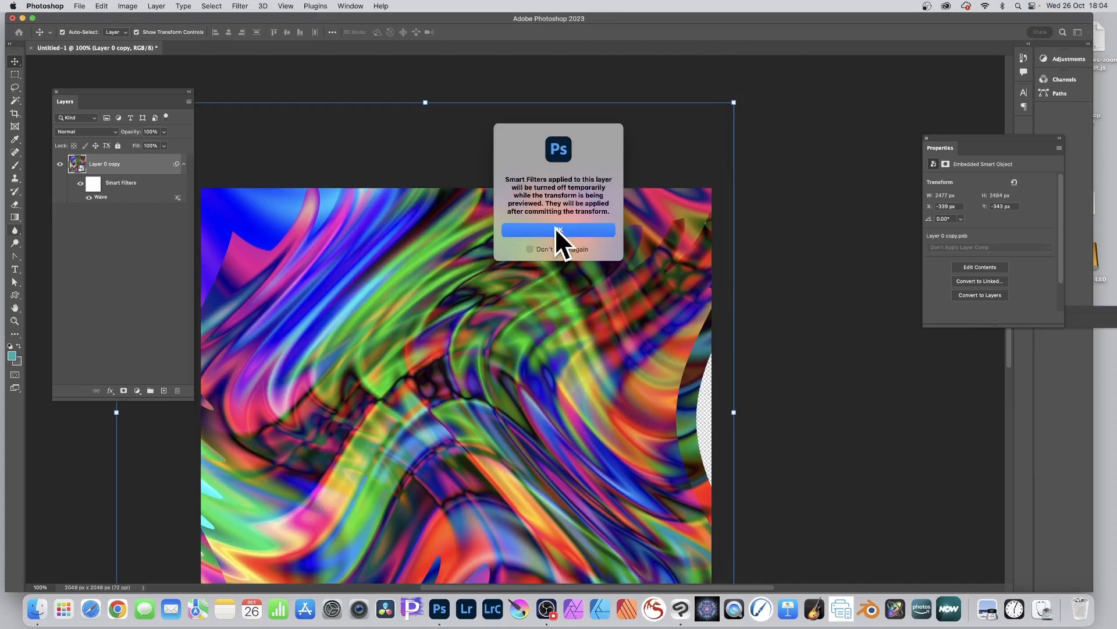
left_click(557, 229)
left_click_drag(734, 104, 841, 91)
scroll(569, 320, "down", 3)
left_click_drag(505, 332, 489, 329)
scroll(500, 349, "down", 2)
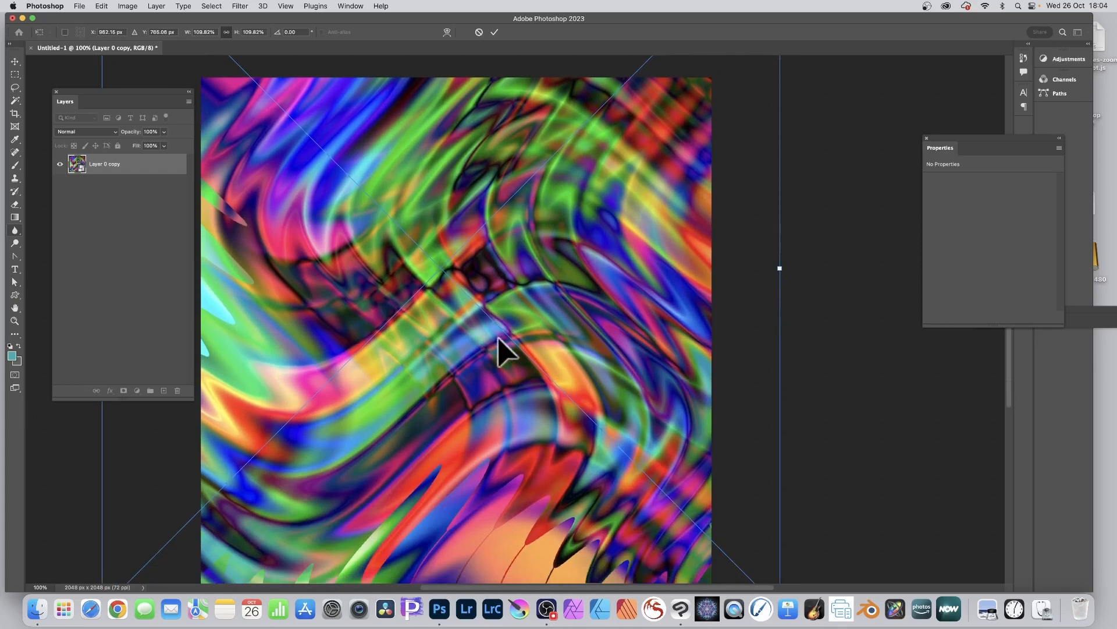
left_click(495, 31)
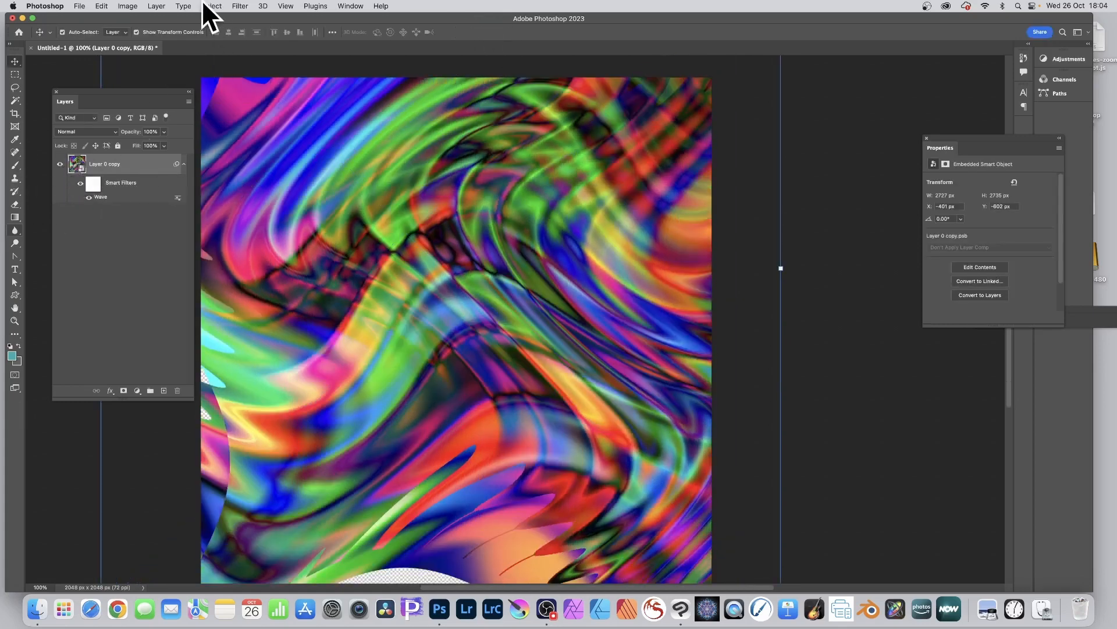
Convert Layer 0 copy with its Wave smart filter into a new smart object.
left_click(154, 7)
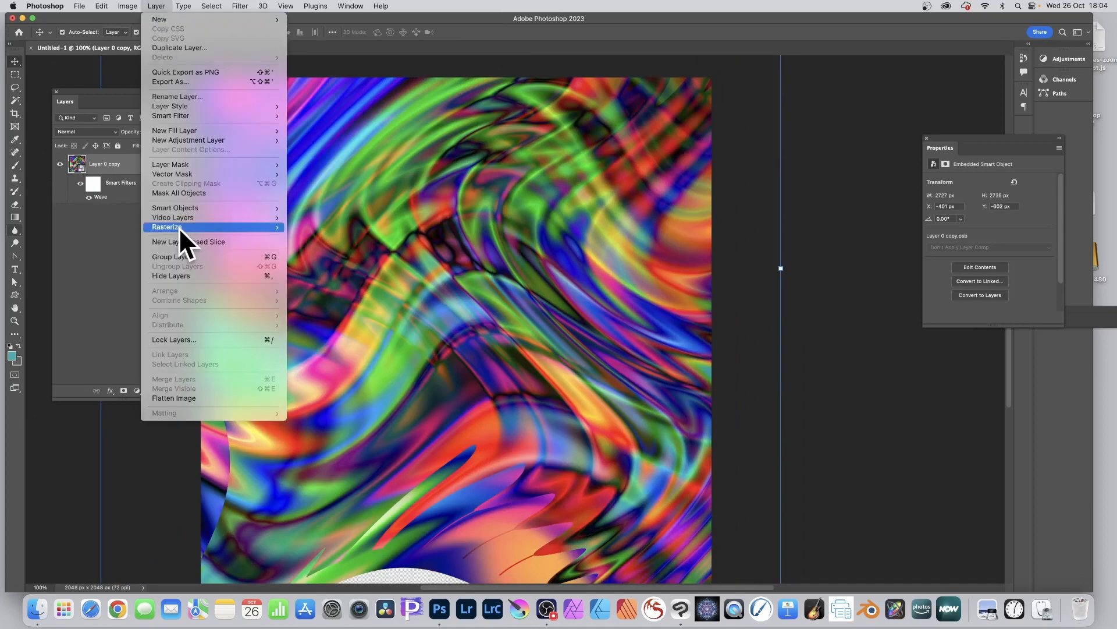
mouse_move(188, 207)
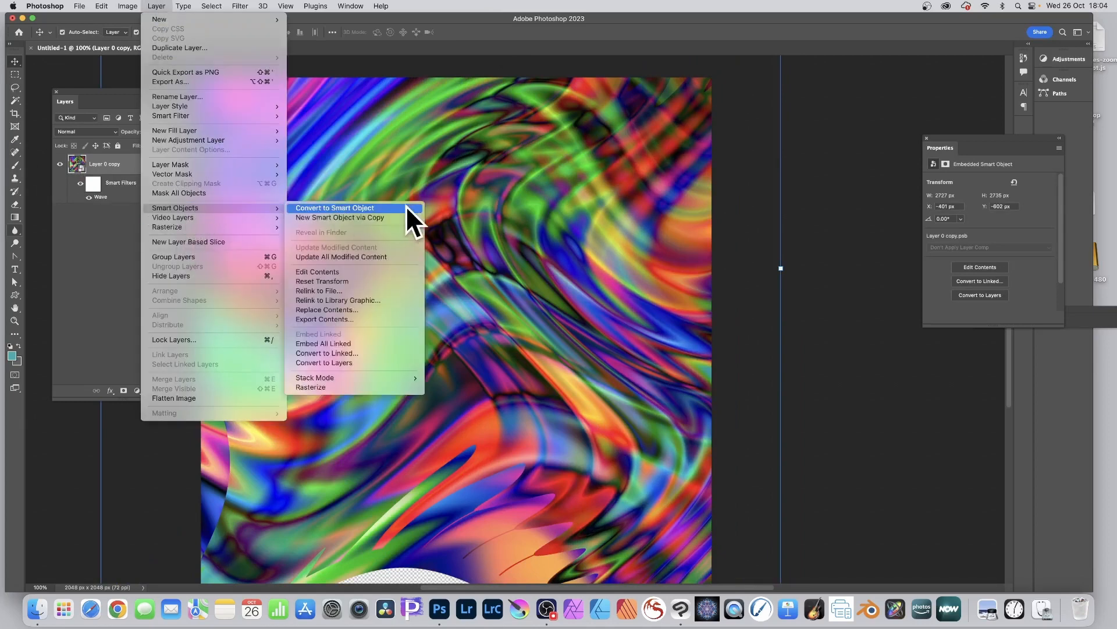
left_click(330, 209)
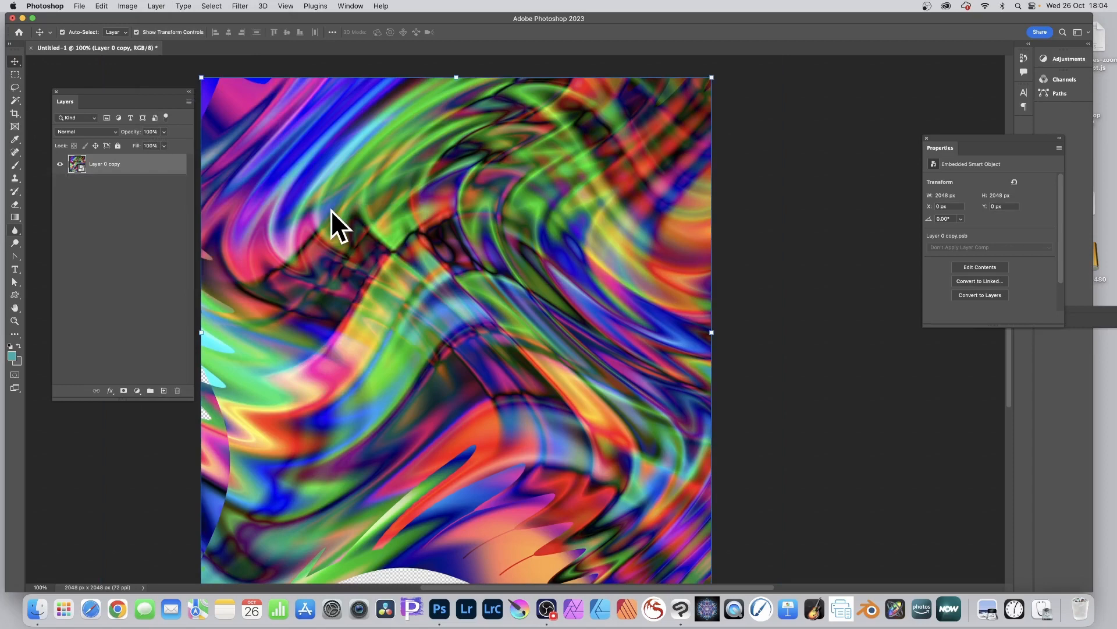
Adjust the Oil Paint filter's brush settings, keep Lighting off, and apply it to Layer 0 copy.
left_click(238, 6)
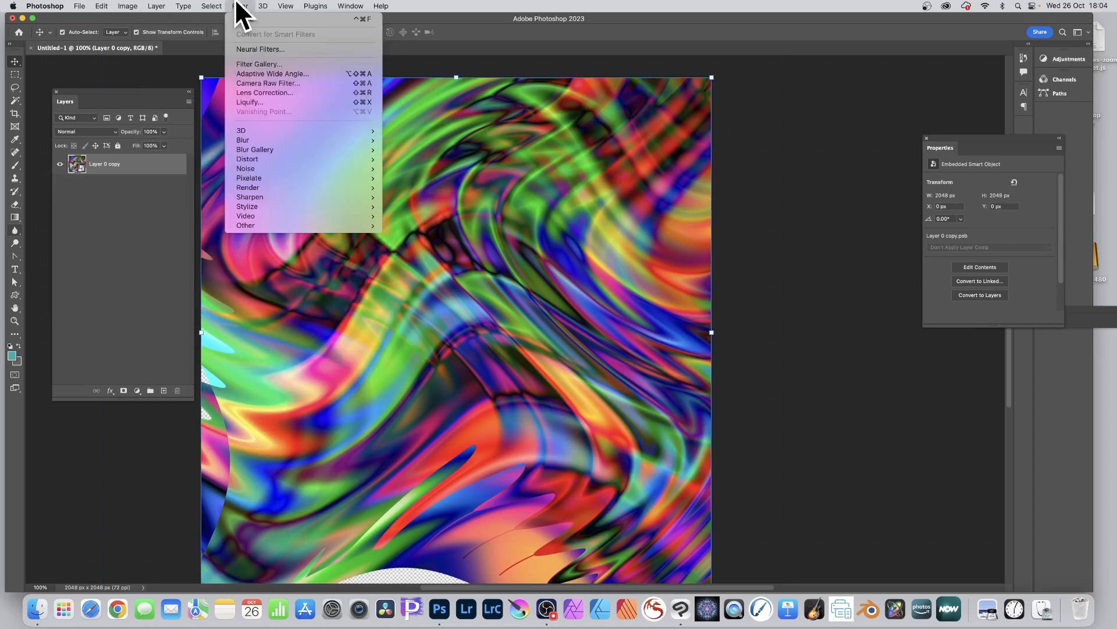
mouse_move(248, 206)
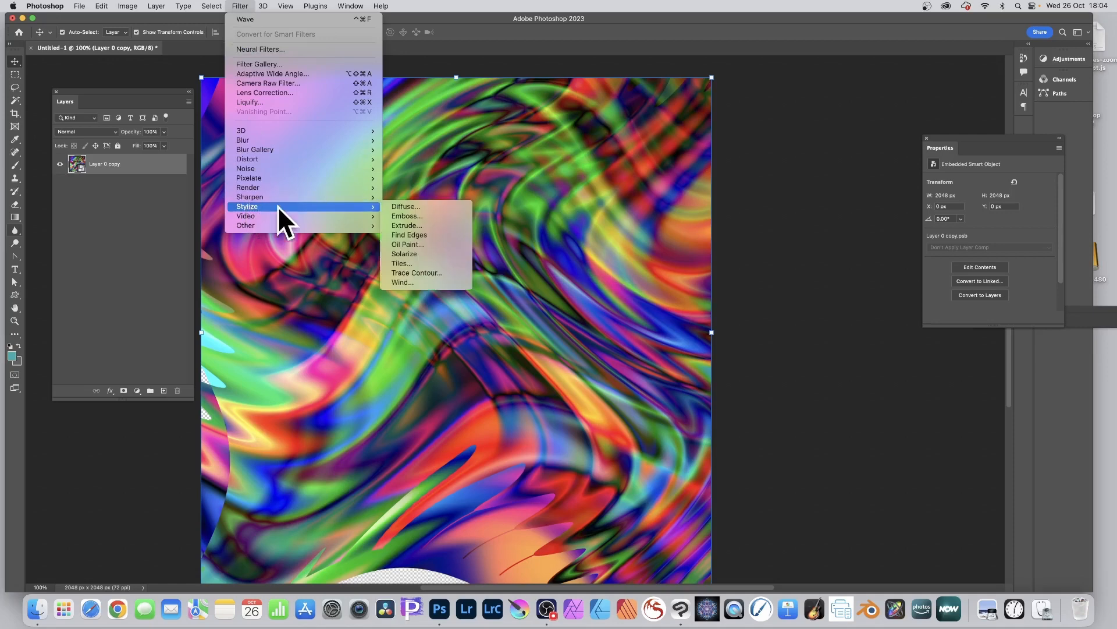
left_click(418, 244)
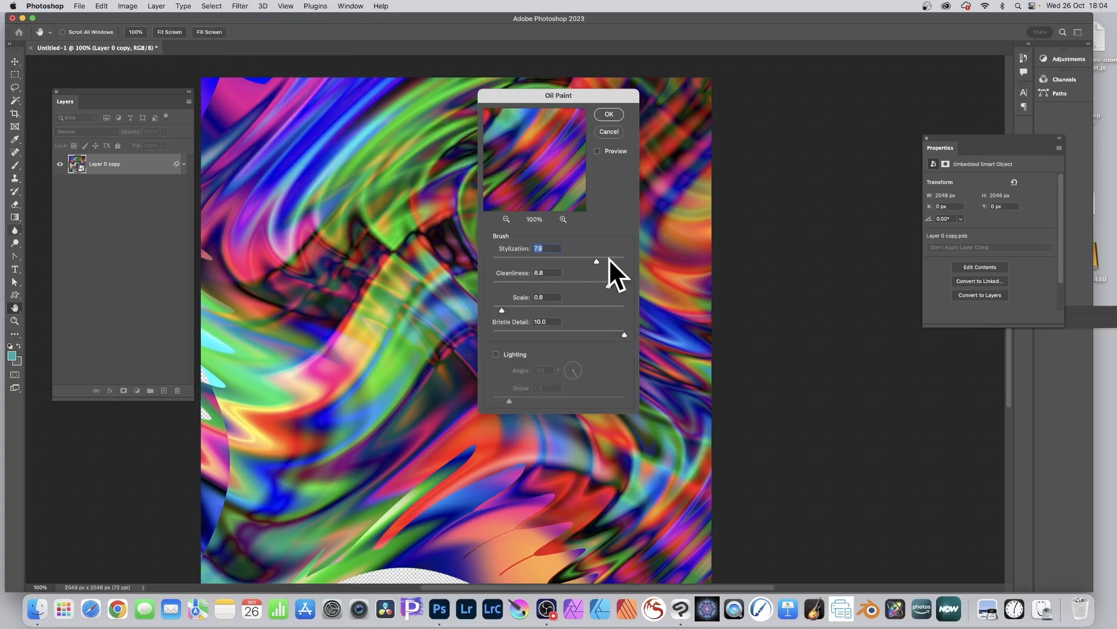
left_click_drag(610, 259, 616, 286)
left_click(496, 354)
left_click(497, 355)
left_click(609, 114)
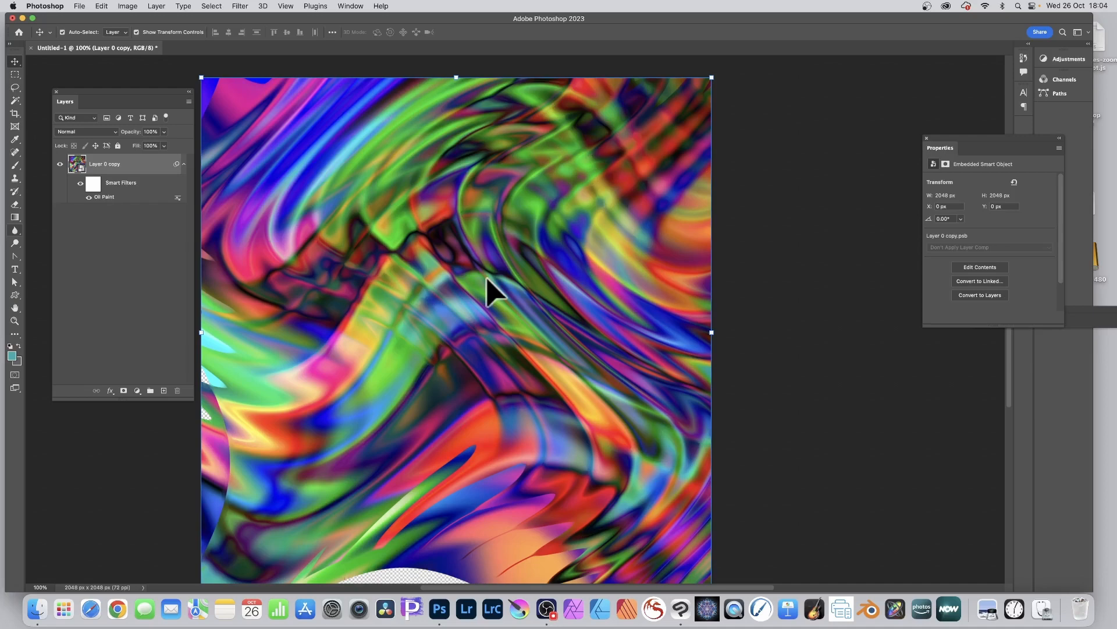
Shift the oil-painted layer down and left, then scale it to about 107% so the artwork fills the canvas.
mouse_move(414, 516)
left_mouse_down()
mouse_move(420, 530)
mouse_move(406, 537)
left_mouse_up()
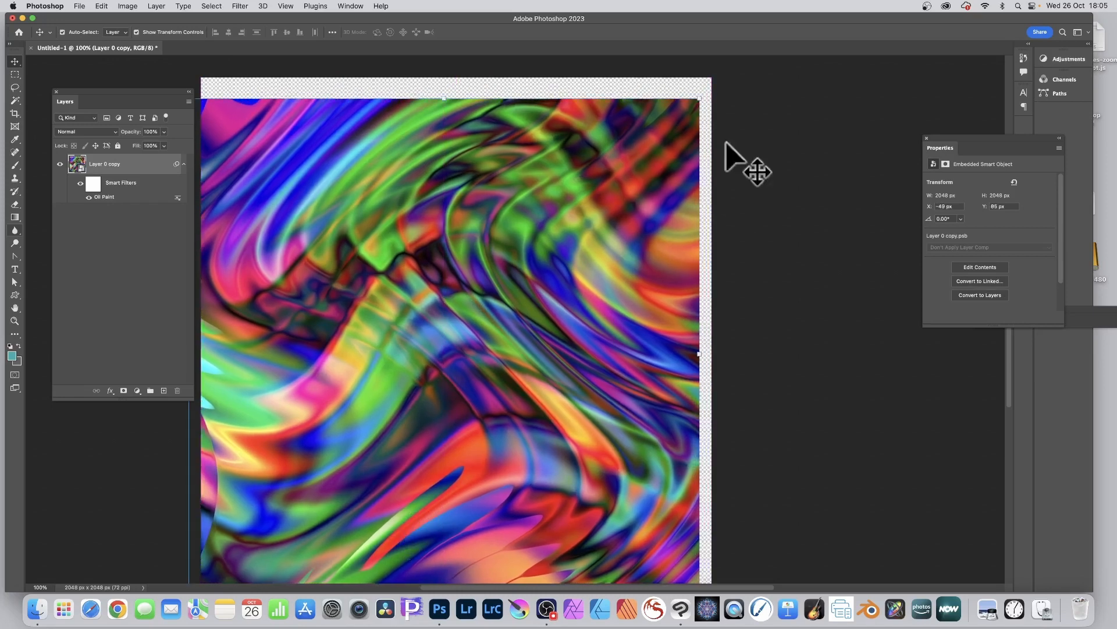
left_click(702, 97)
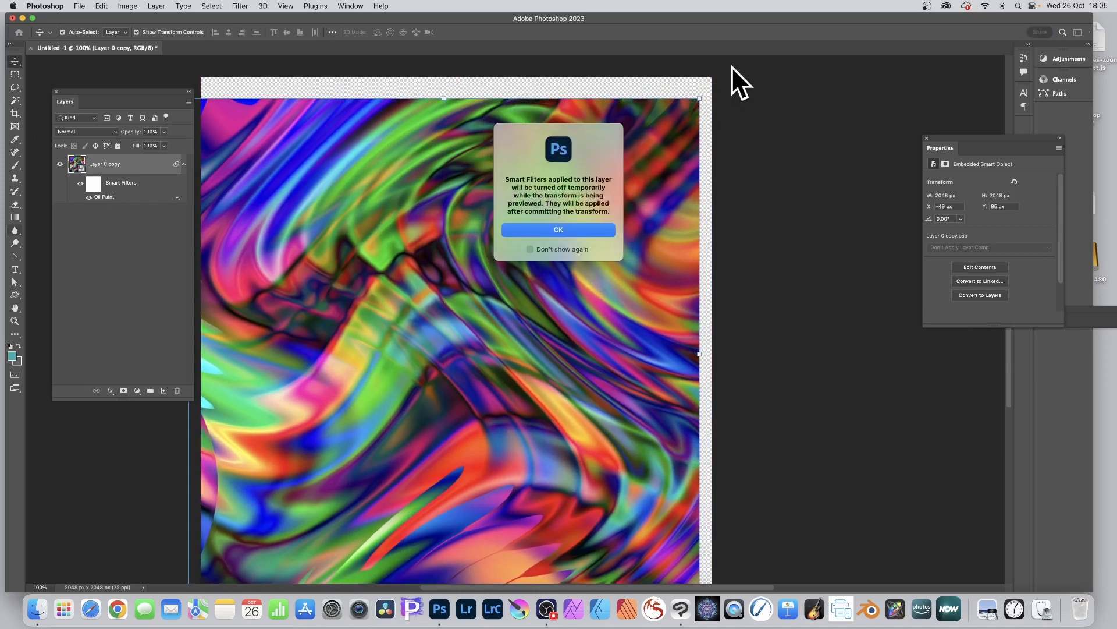
left_click(567, 234)
left_click_drag(699, 98, 738, 66)
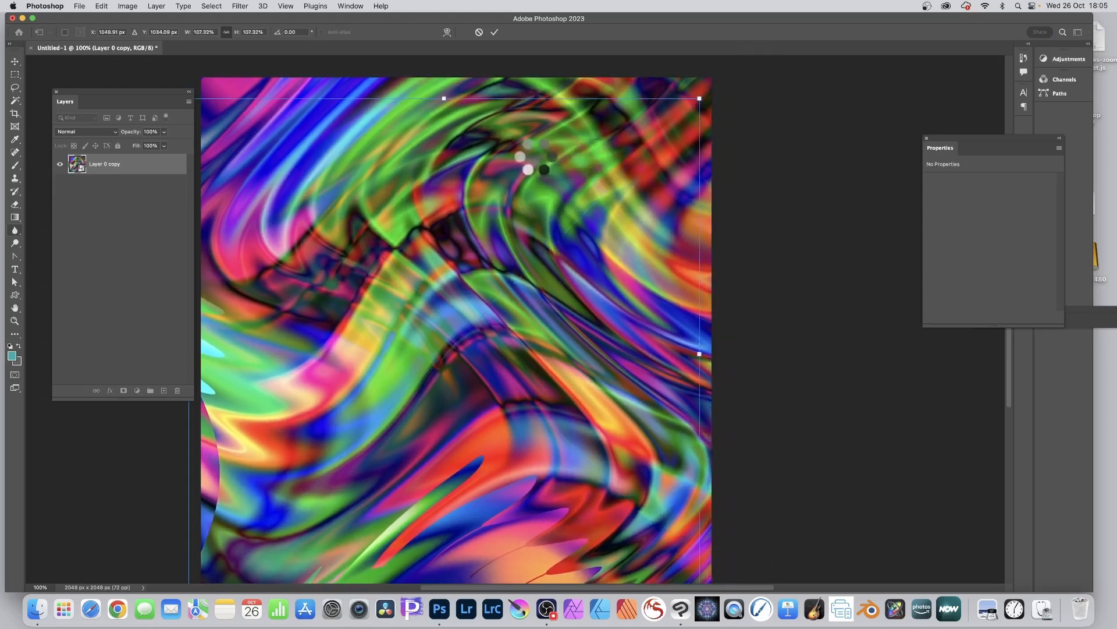
scroll(370, 325, "down", 2)
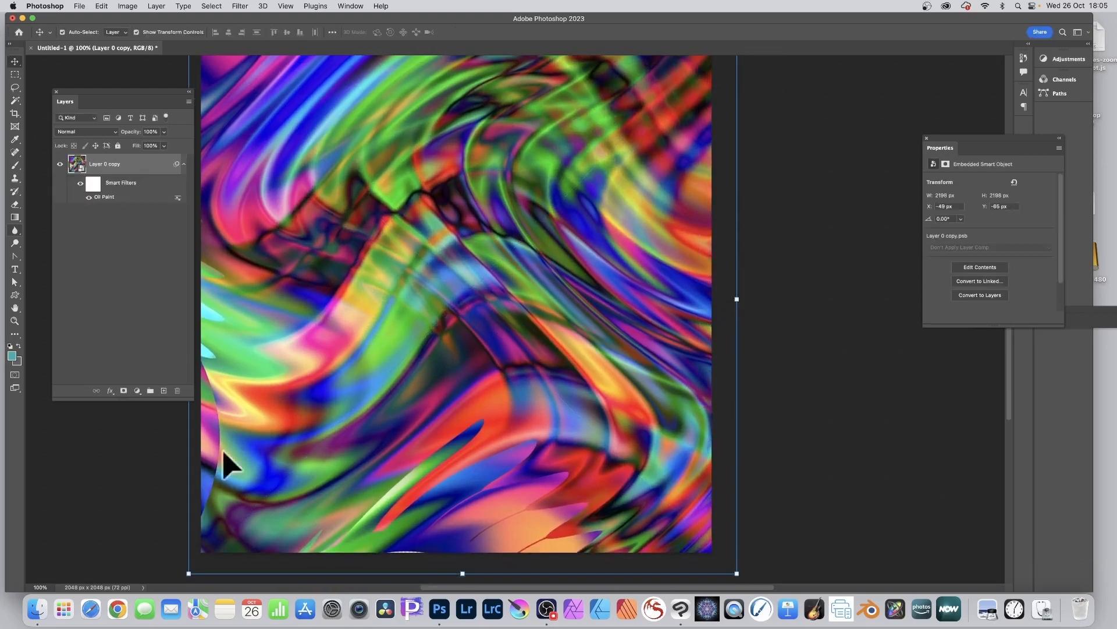
Open the contents of Layer 0 copy and descend through its nested smart objects to Layer 01.psb.
scroll(448, 300, "up", 2)
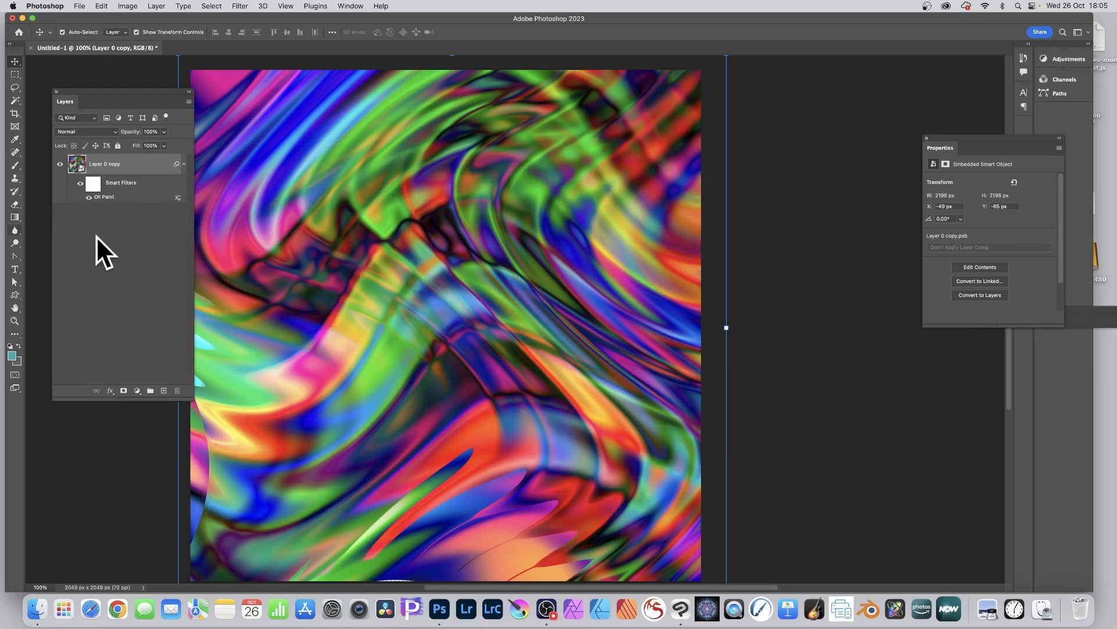
double_click(78, 165)
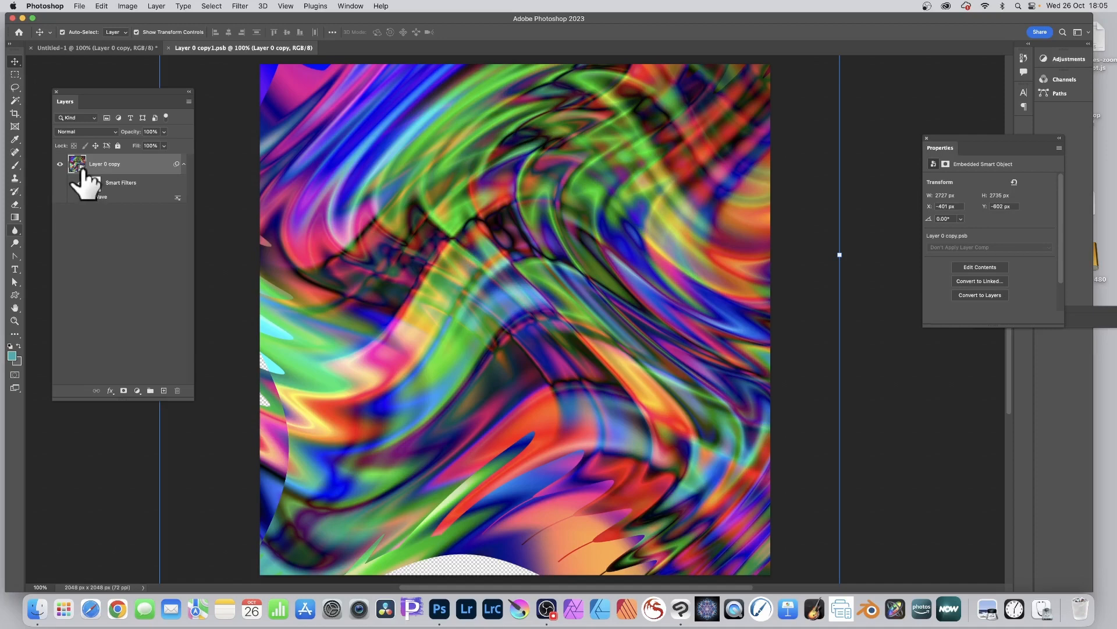
double_click(82, 170)
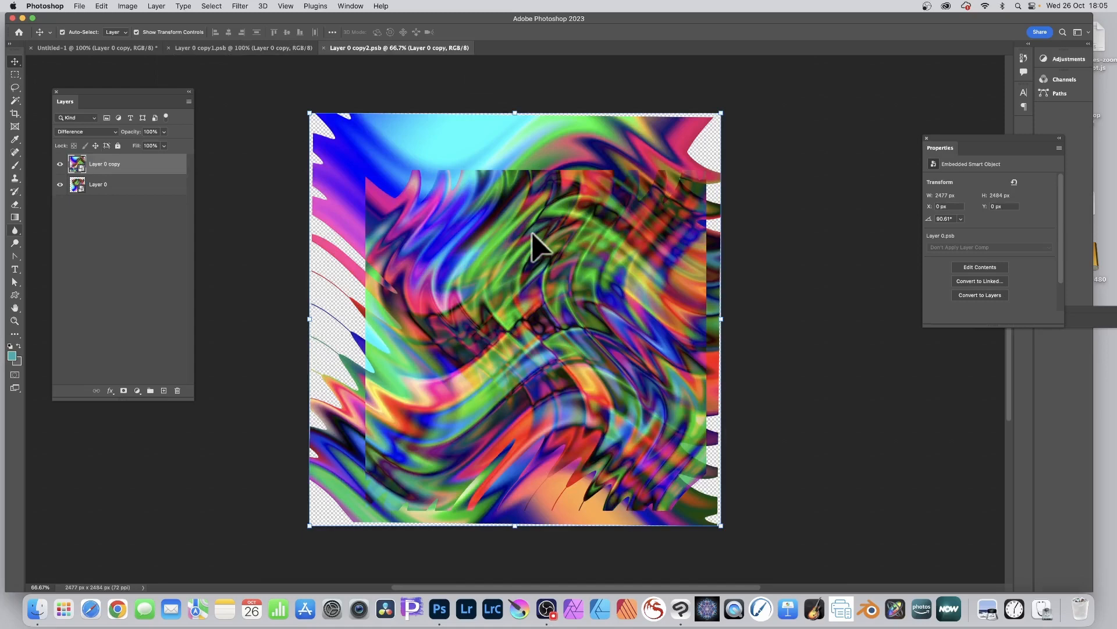
double_click(78, 166)
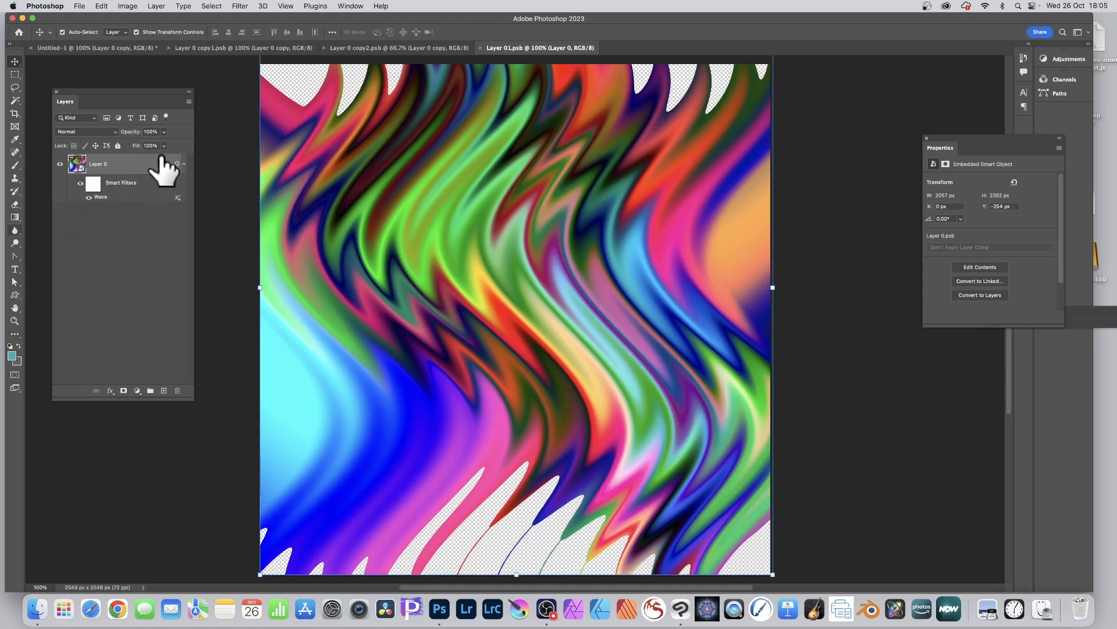
Apply a Twirl filter with an angle of about 428 to Layer 0 in Layer 01.psb.
left_click(239, 7)
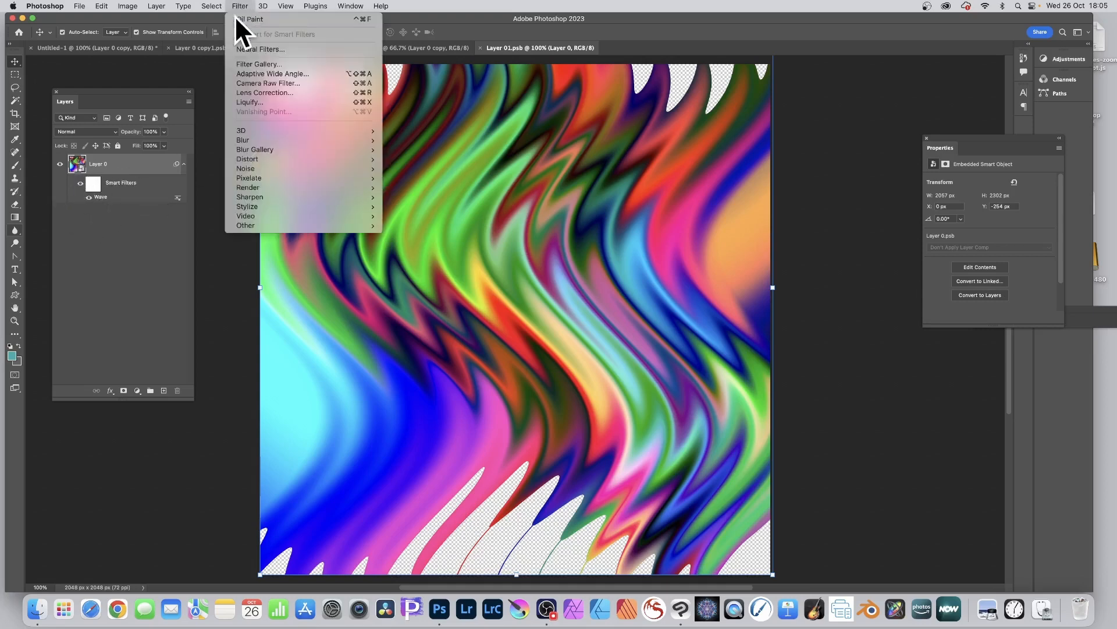
mouse_move(243, 154)
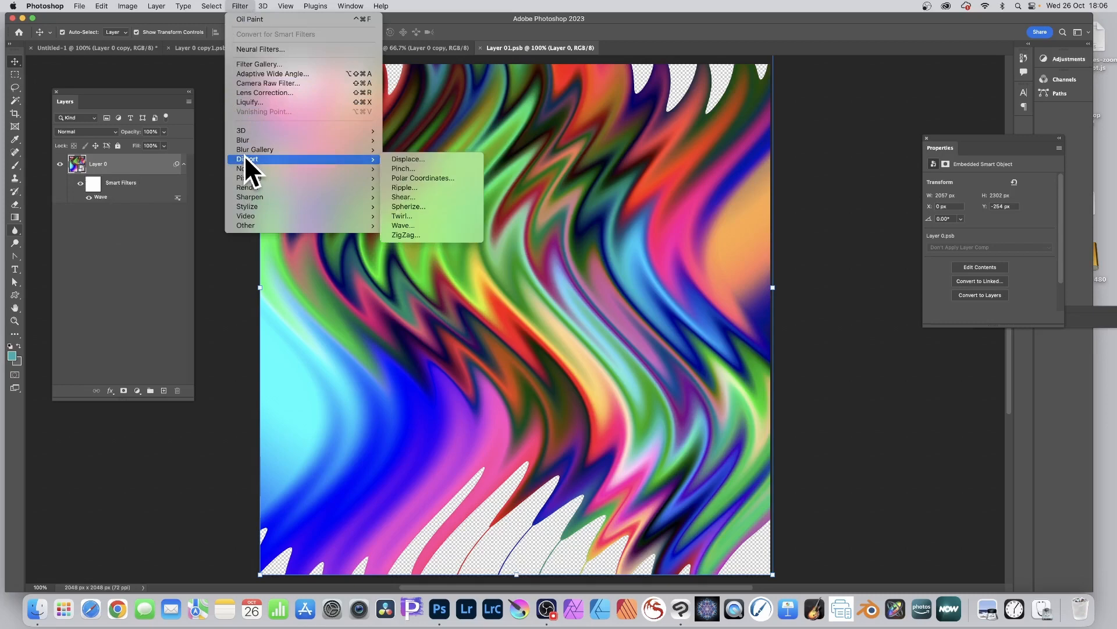
left_click(419, 215)
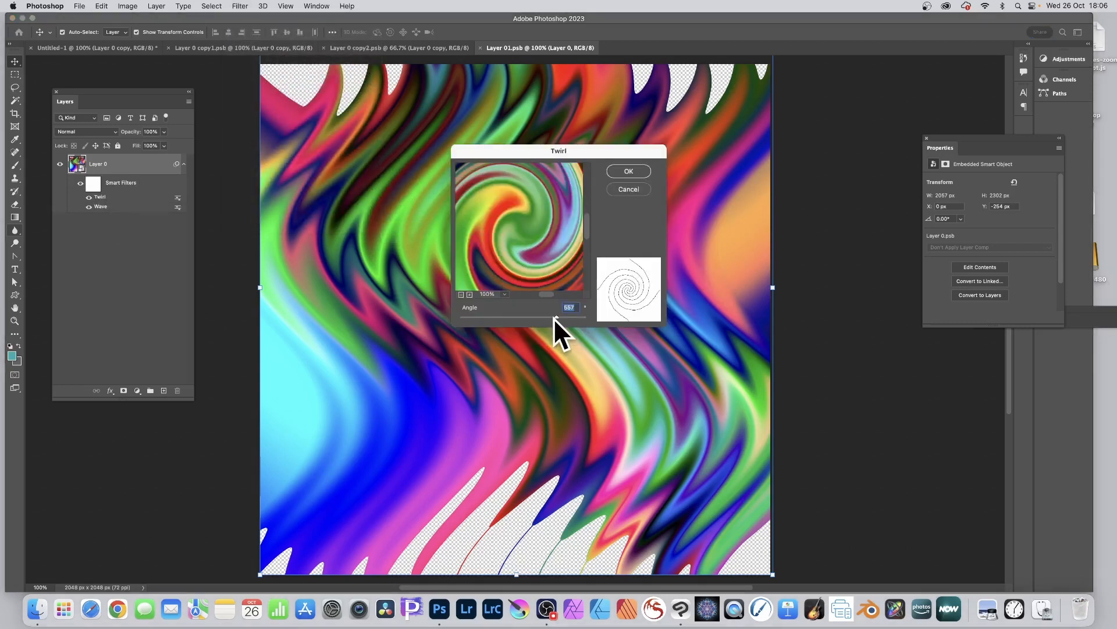
mouse_move(554, 318)
left_mouse_down()
mouse_move(539, 316)
mouse_move(548, 315)
left_mouse_up()
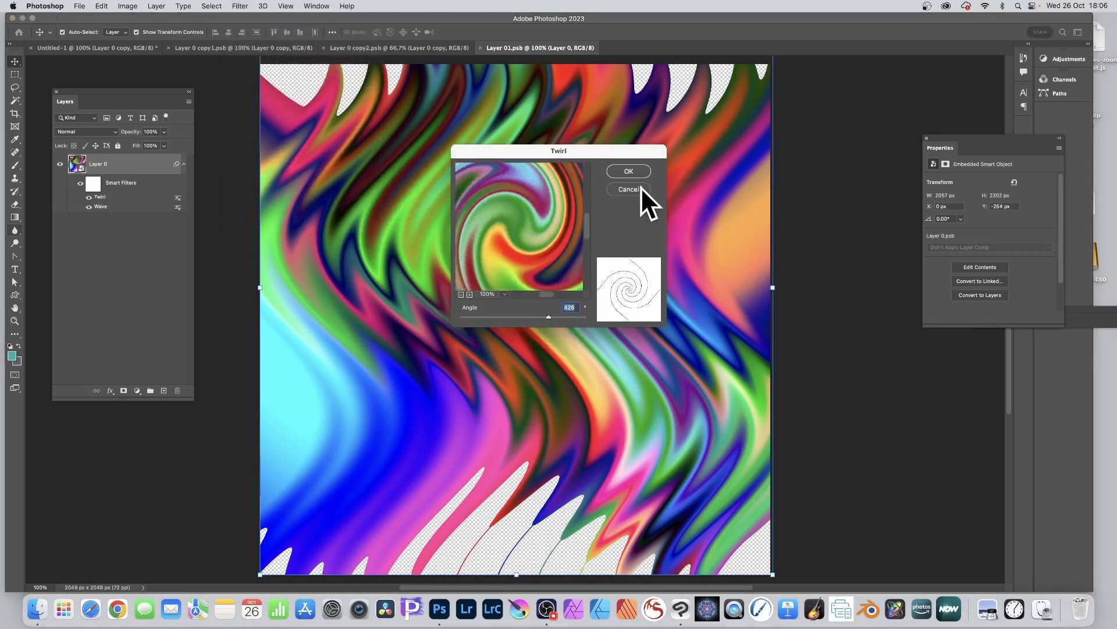
left_click(624, 172)
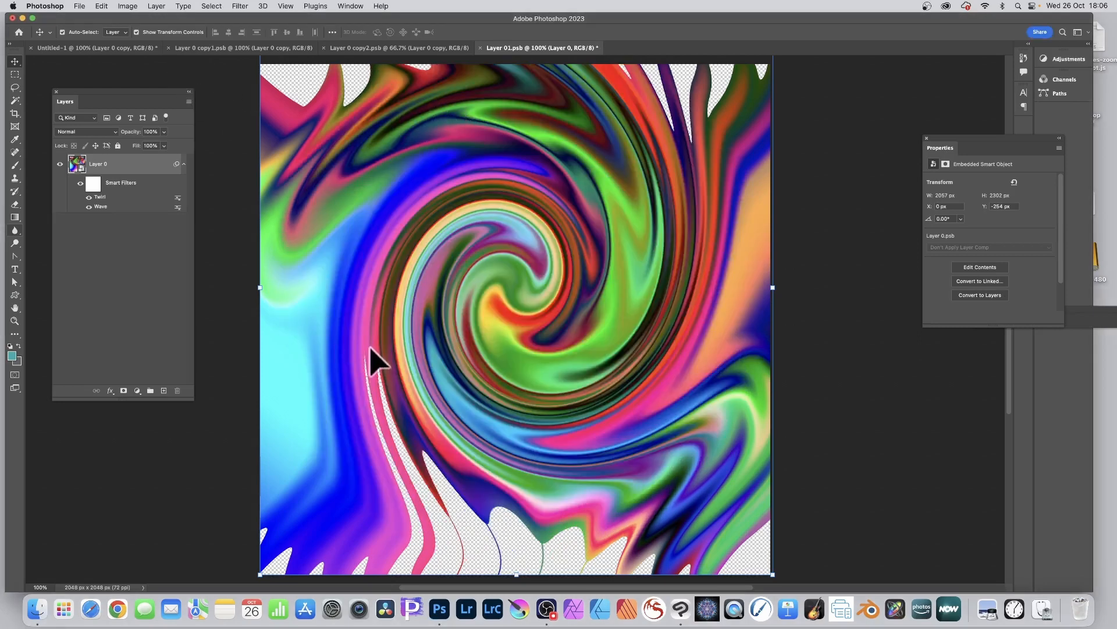
Open the contents of Layer 0 in Layer 01.psb and continue down through Layer 02.psb to the pixel layer in Layer 03.psb.
double_click(78, 165)
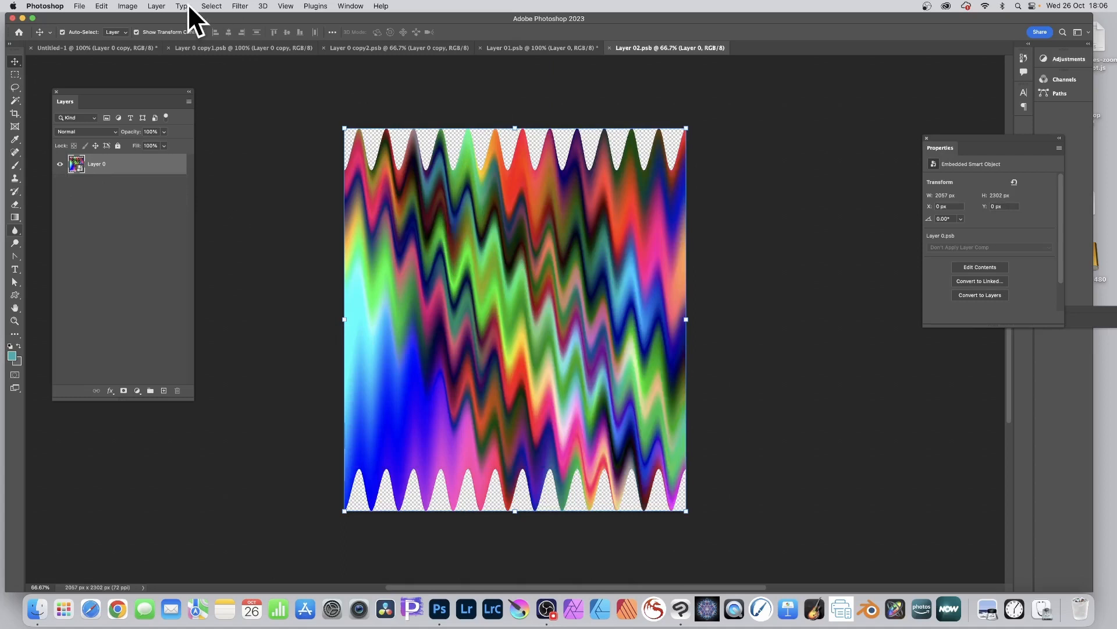
left_click(103, 6)
mouse_move(124, 233)
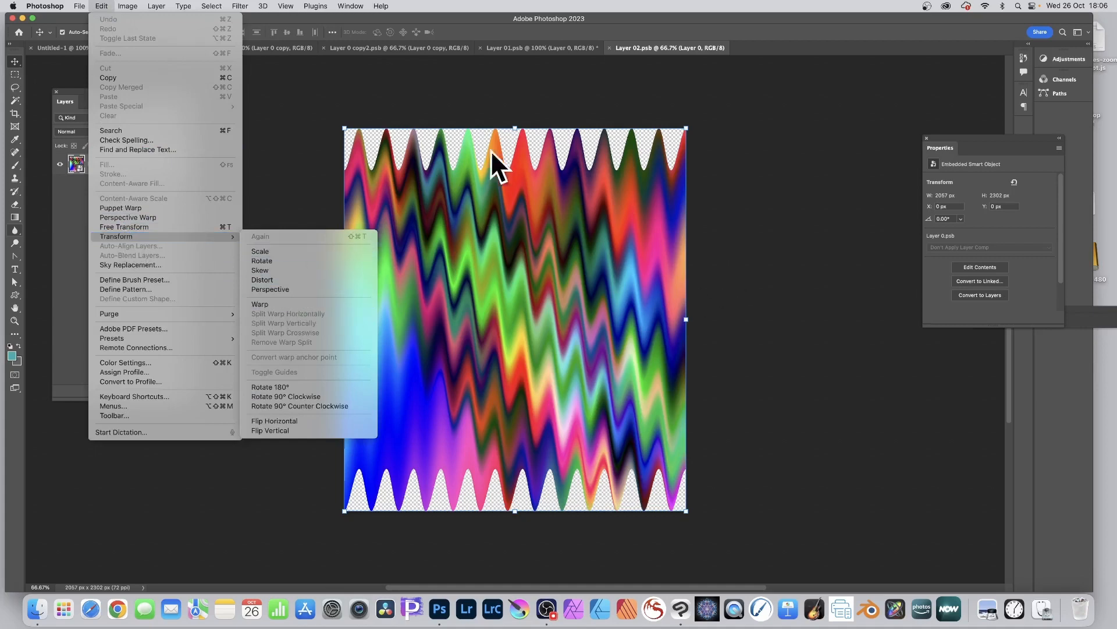
left_click(565, 82)
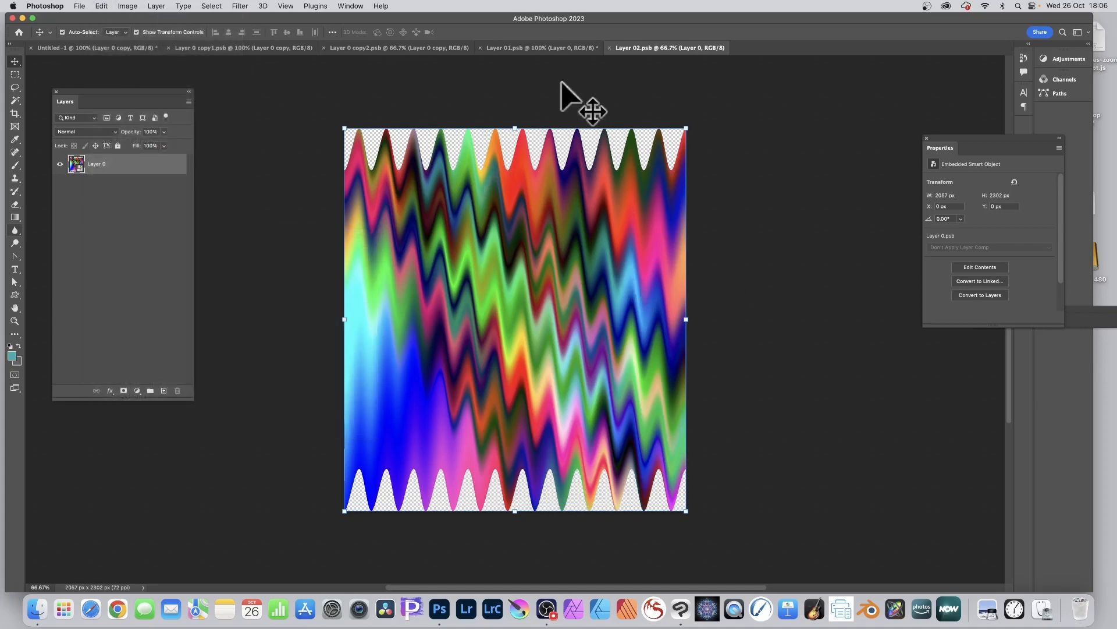
double_click(79, 168)
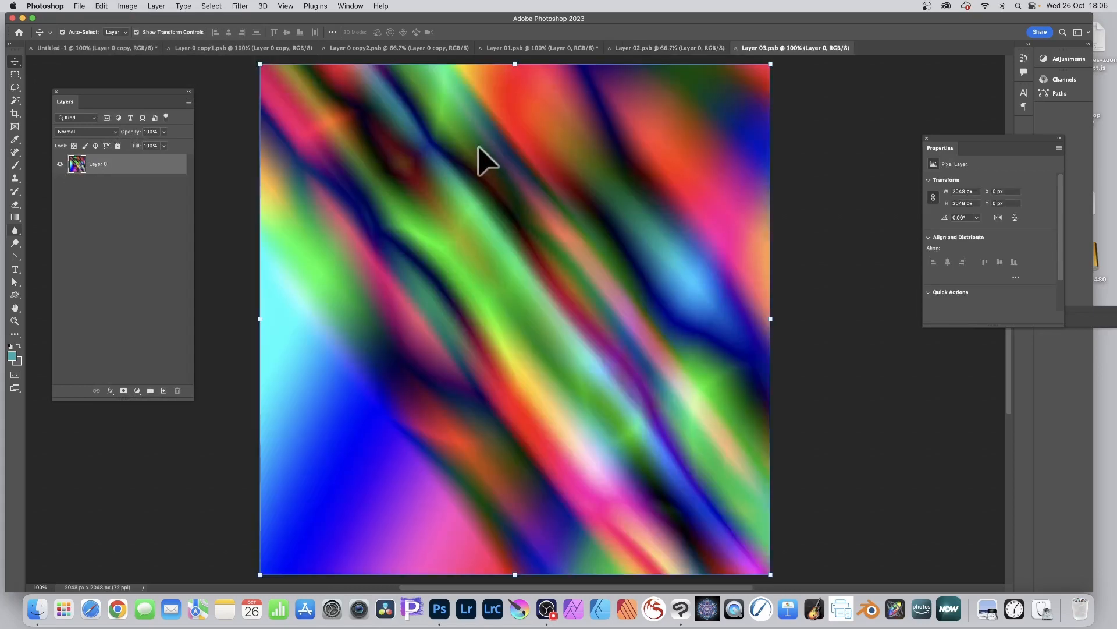
Apply a Wave filter to the pixel layer, raising the maximum amplitude to about 158 and slightly increasing the number of generators.
left_click(240, 5)
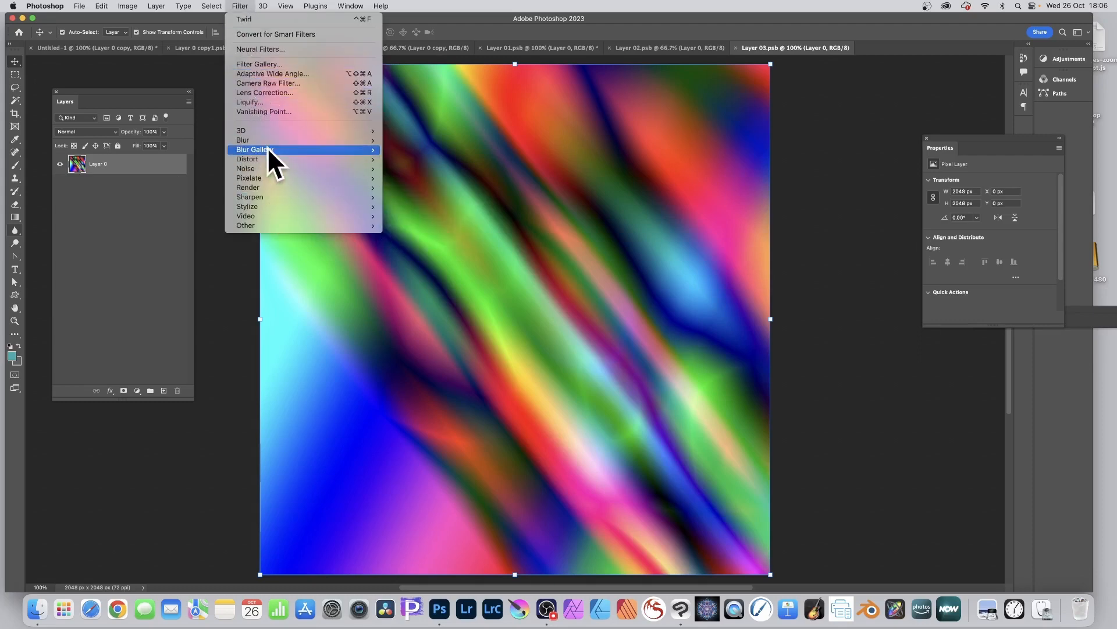
left_click(433, 227)
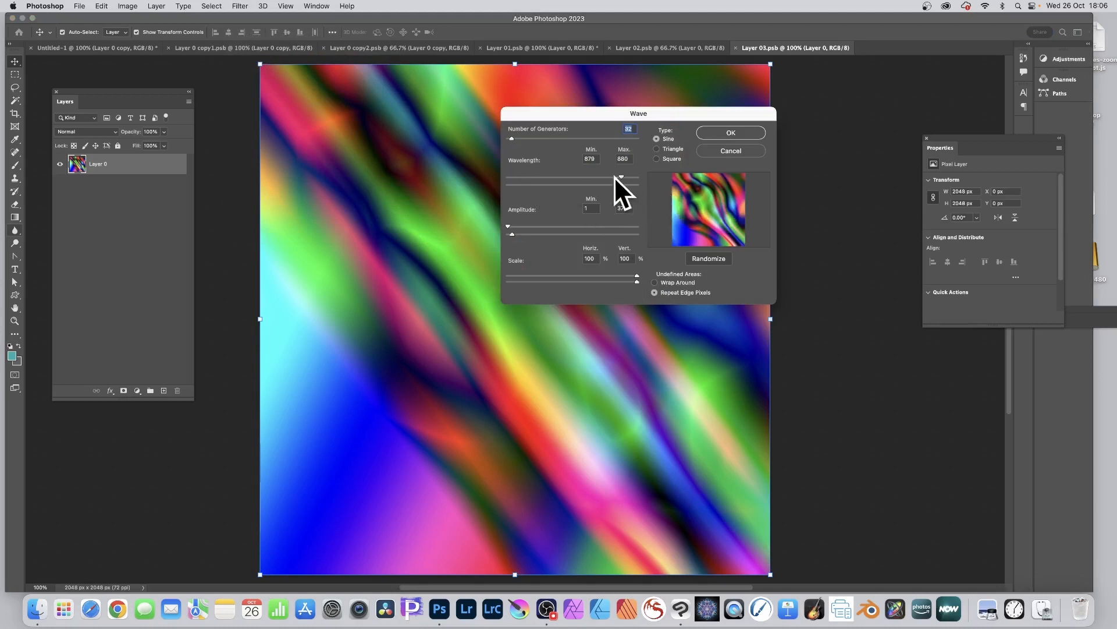
mouse_move(516, 232)
left_mouse_down()
mouse_move(543, 234)
mouse_move(525, 233)
left_mouse_up()
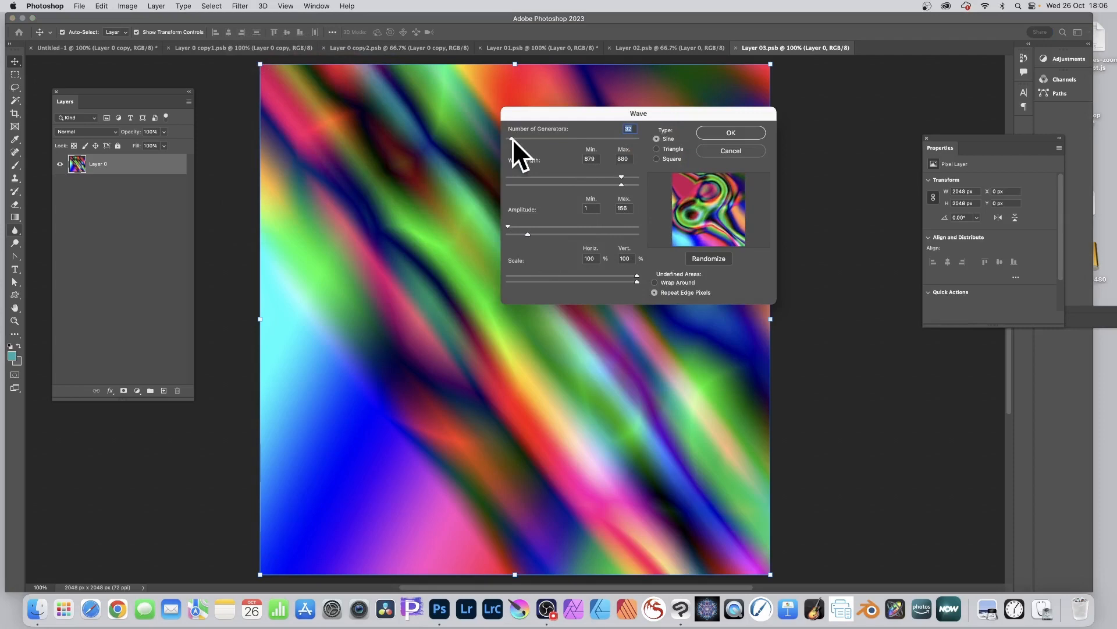
key("Up")
key("Up")
key("Up")
key("Up")
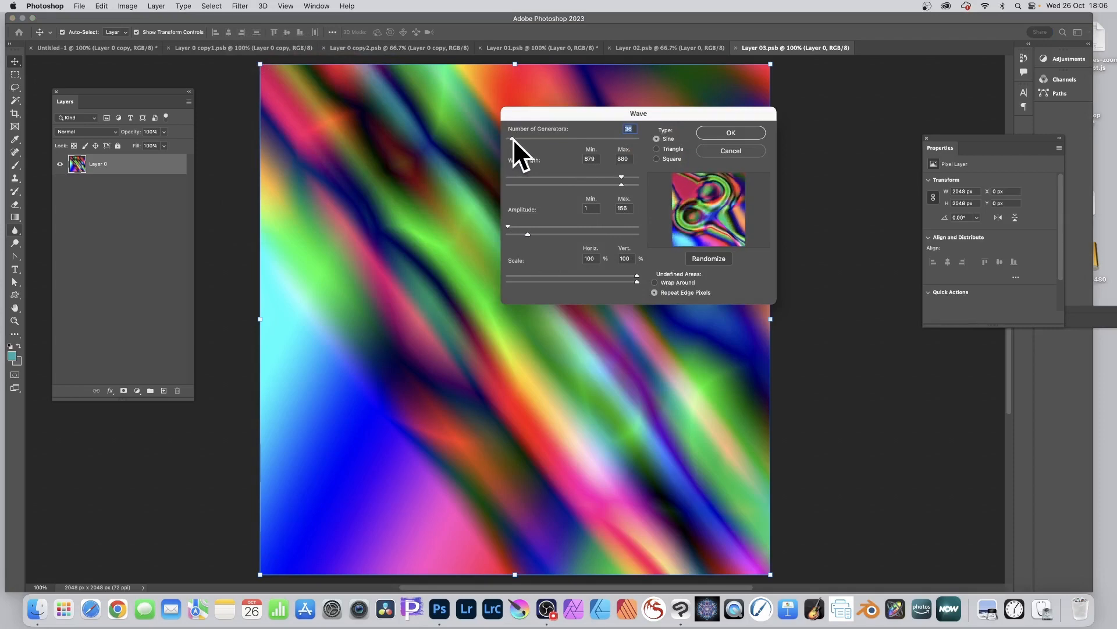
left_click(727, 132)
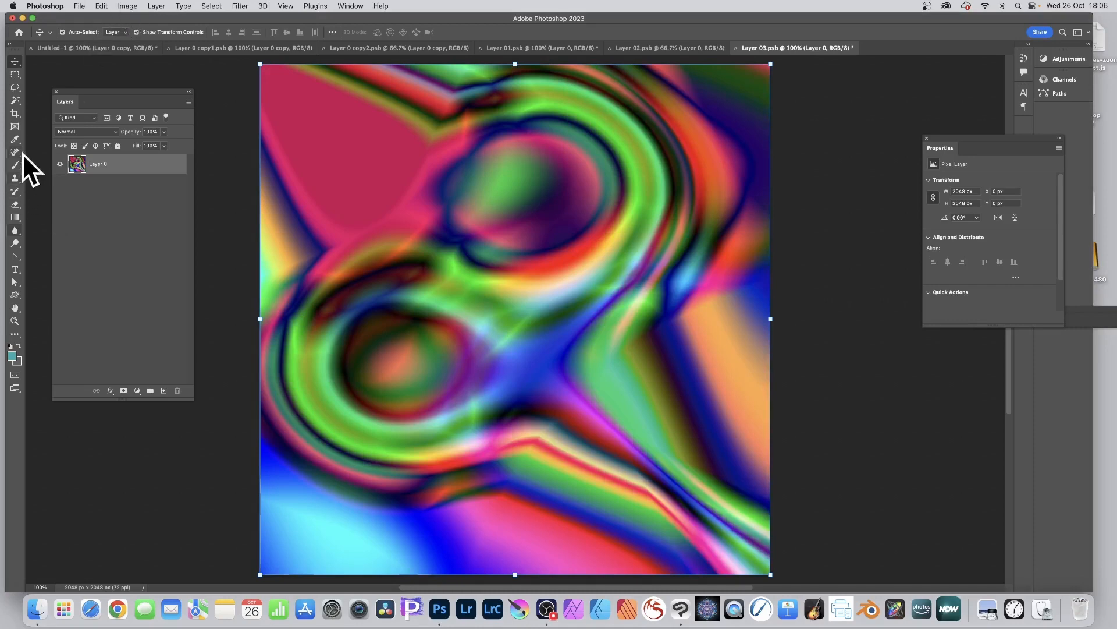
Draw two opposing diagonal rainbow gradients in Difference mode across the wave-distorted pixel layer.
left_click(15, 215)
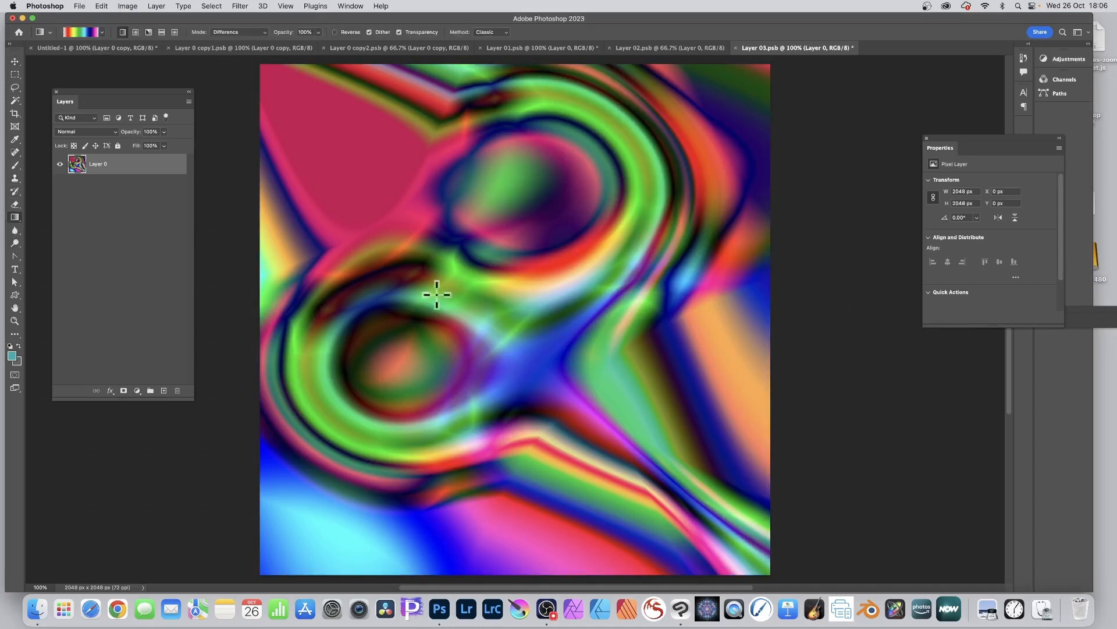
left_click_drag(405, 362, 690, 89)
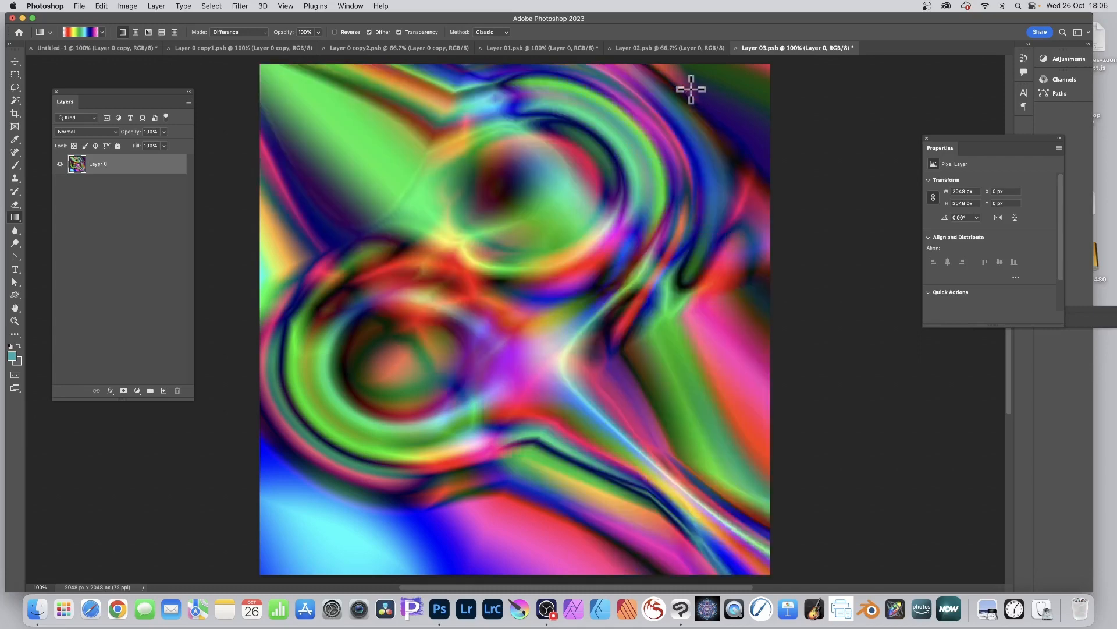
left_click_drag(655, 123, 240, 499)
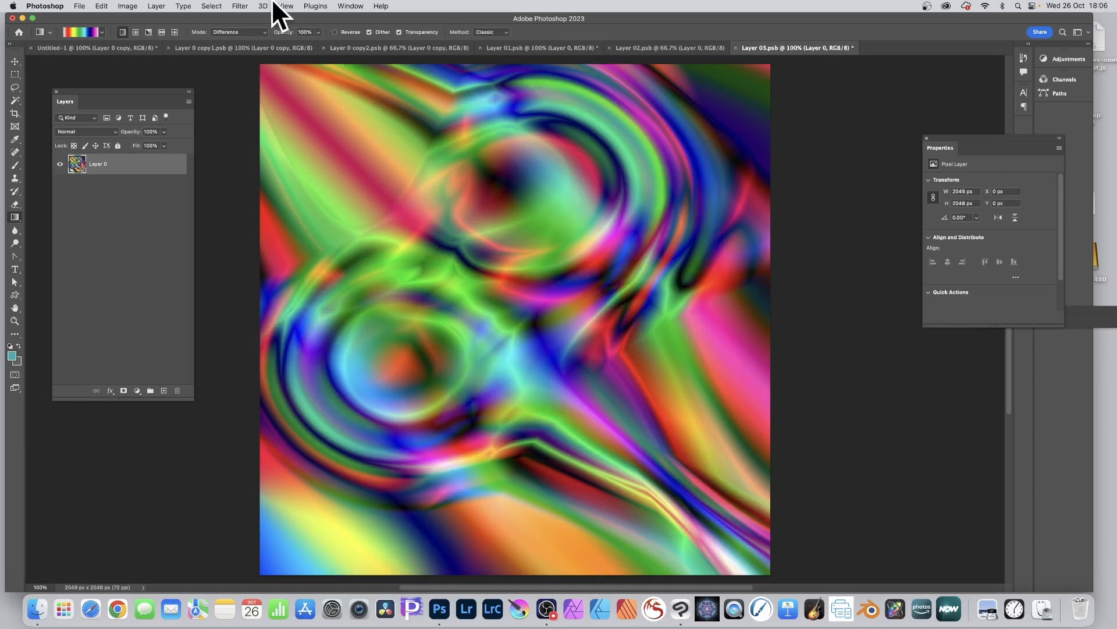
left_click(240, 6)
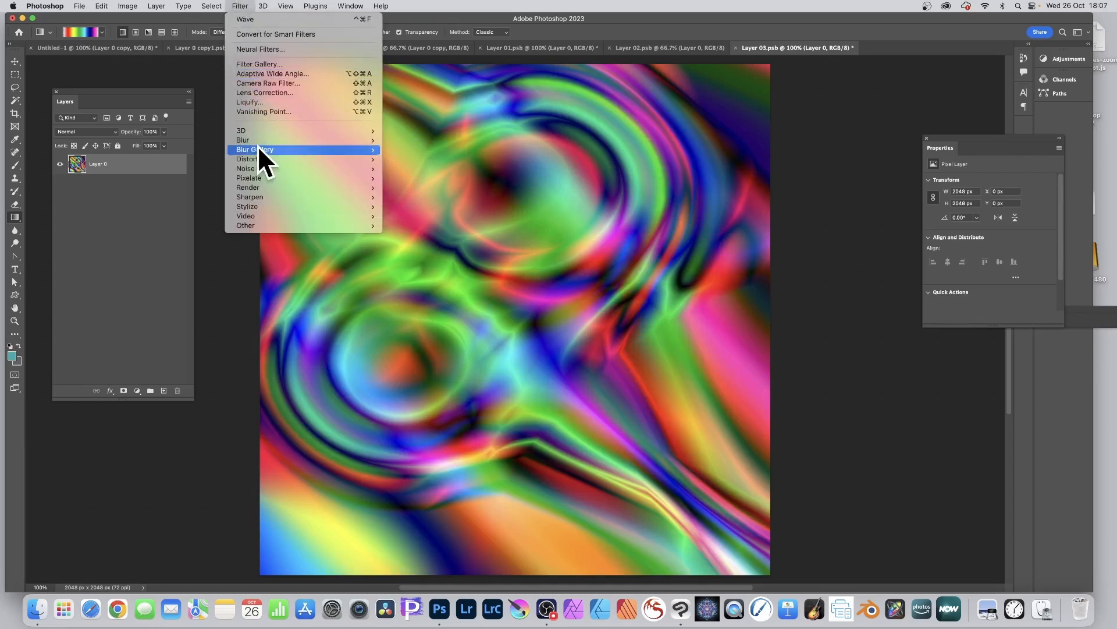
mouse_move(262, 140)
left_click(672, 155)
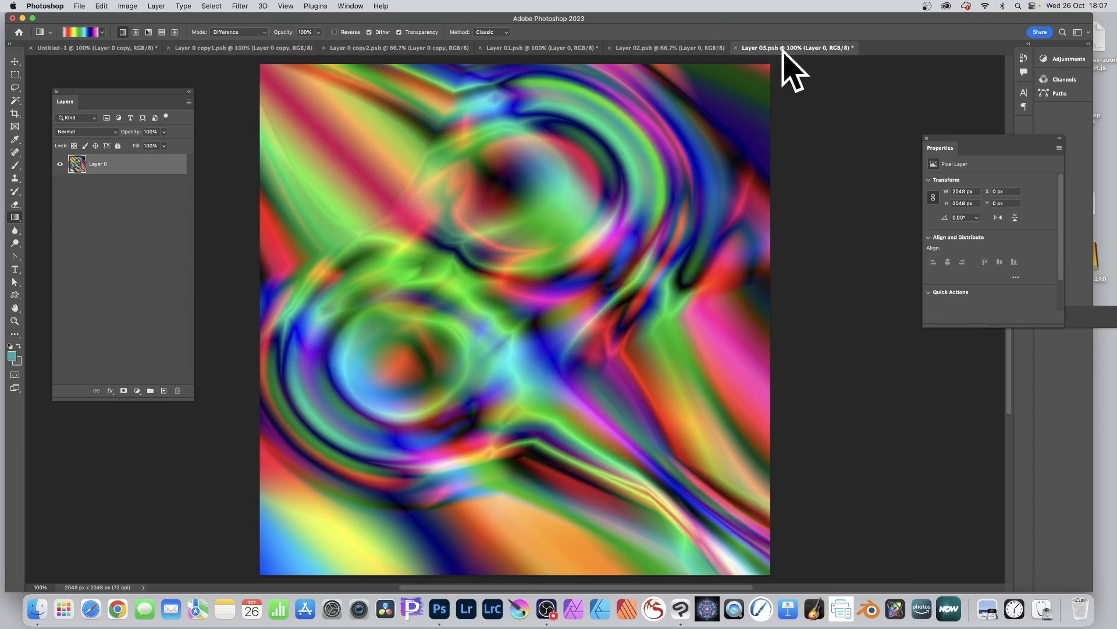
Save and close each nested document in turn, from Layer 03.psb up to Layer 0 copy1.psb, to update the main artwork.
left_click(736, 47)
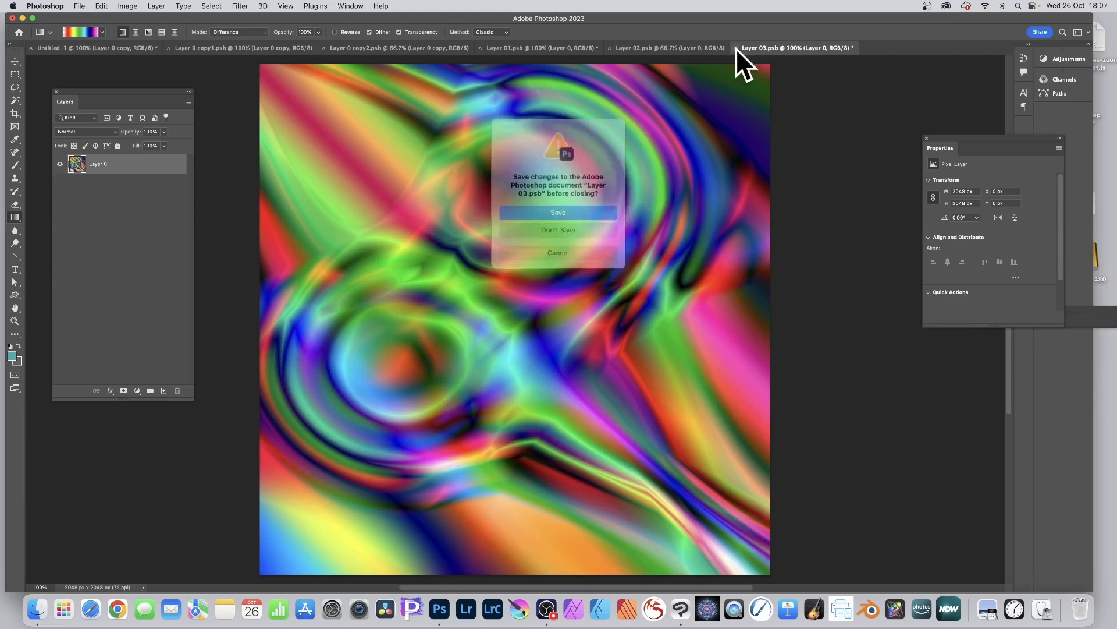
left_click(555, 213)
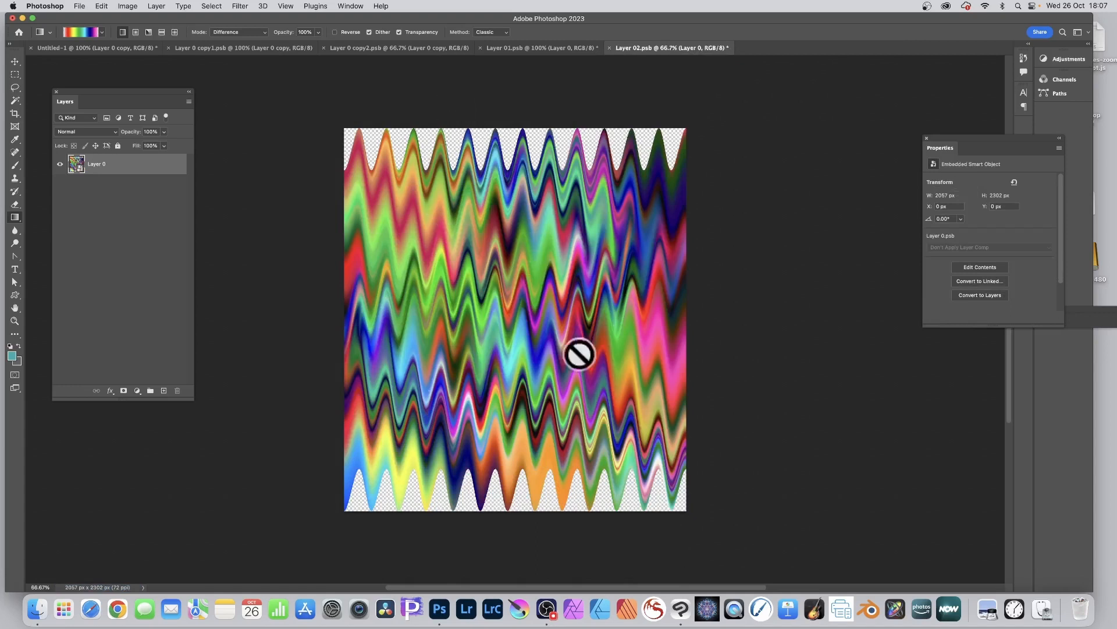
left_click(610, 49)
left_click(554, 226)
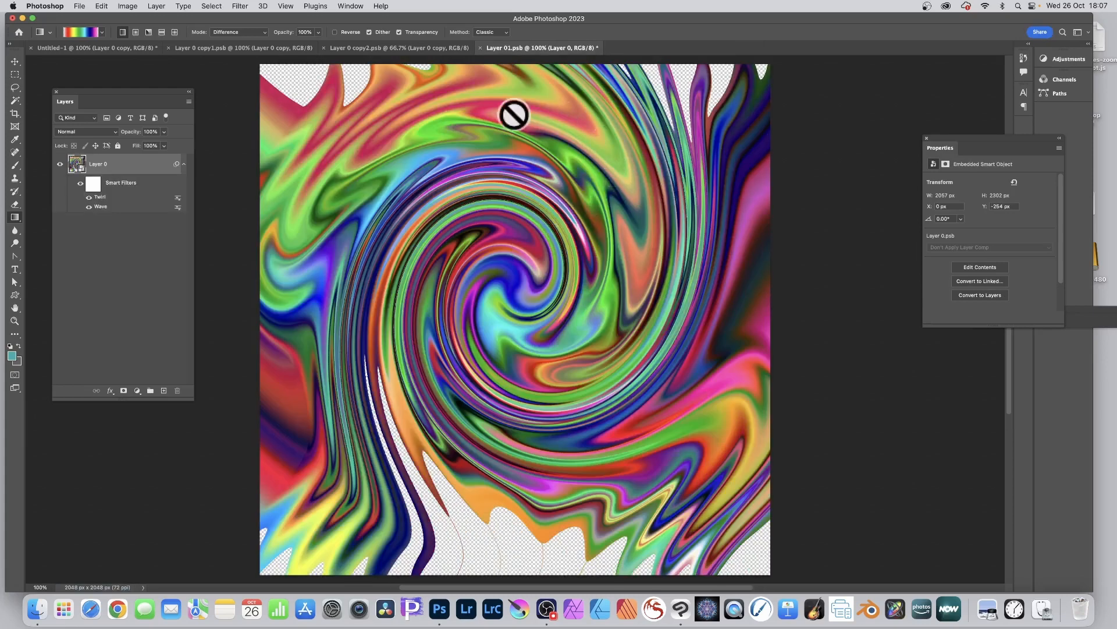
left_click(480, 48)
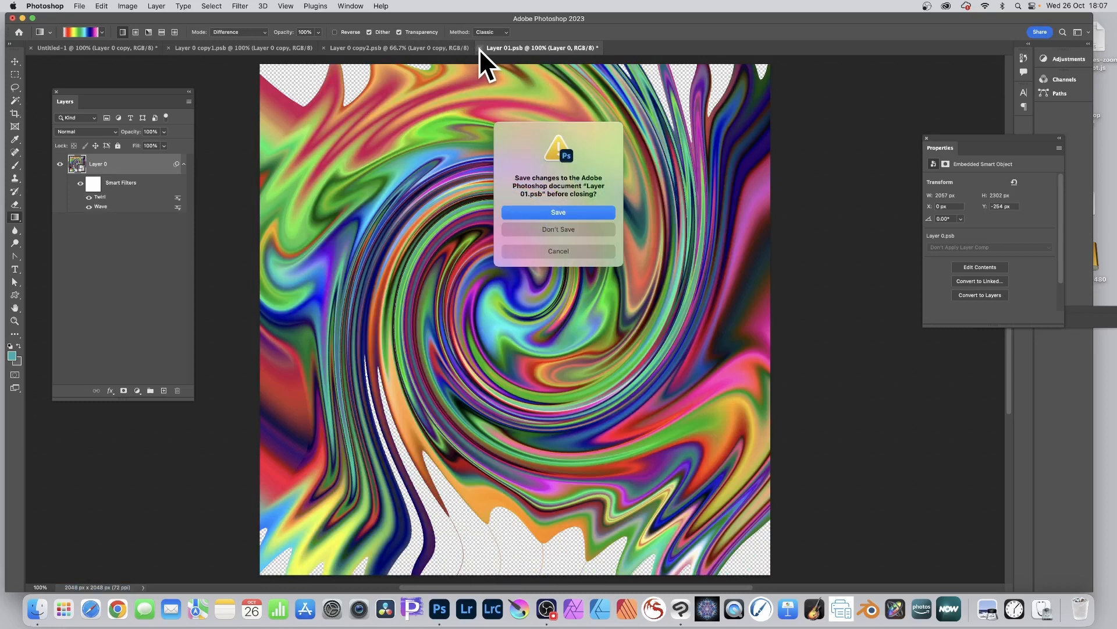
left_click(567, 212)
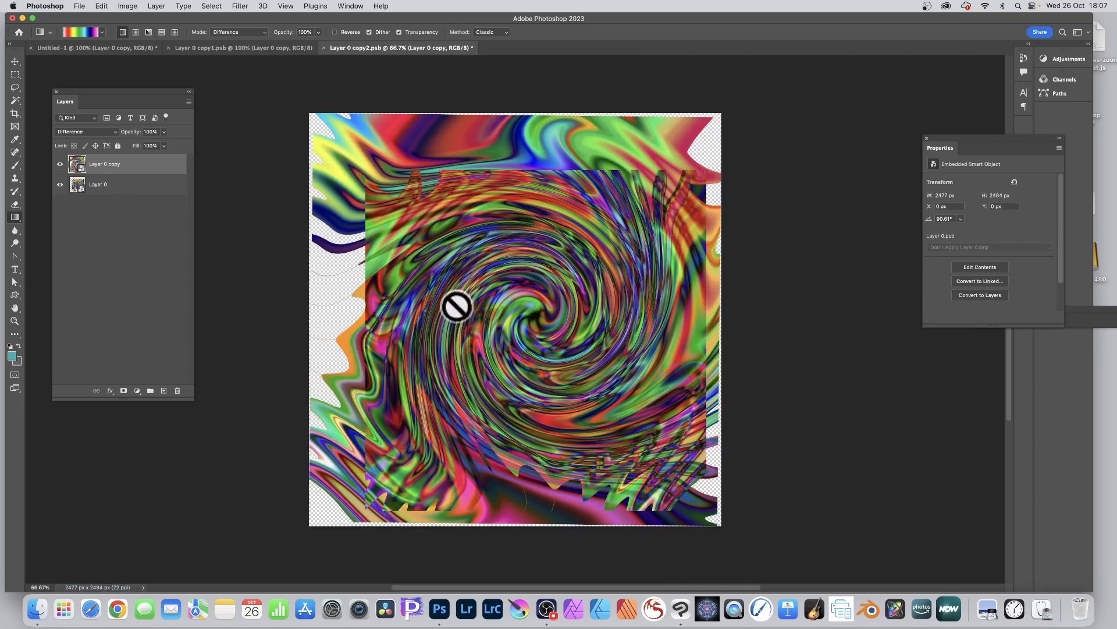
left_click(325, 48)
left_click(567, 213)
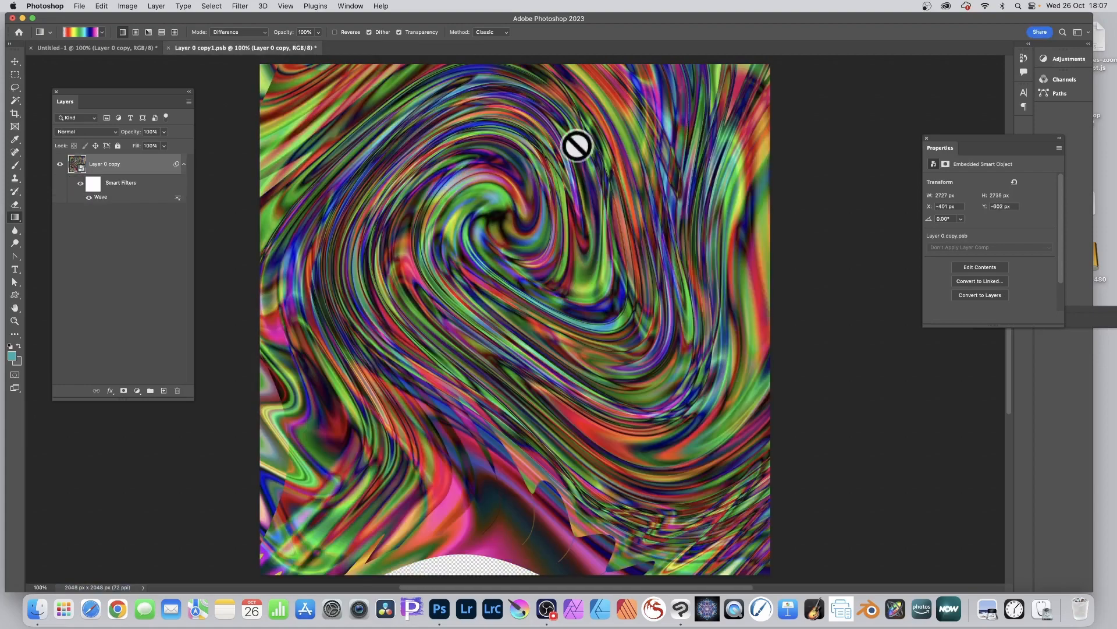
left_click(168, 47)
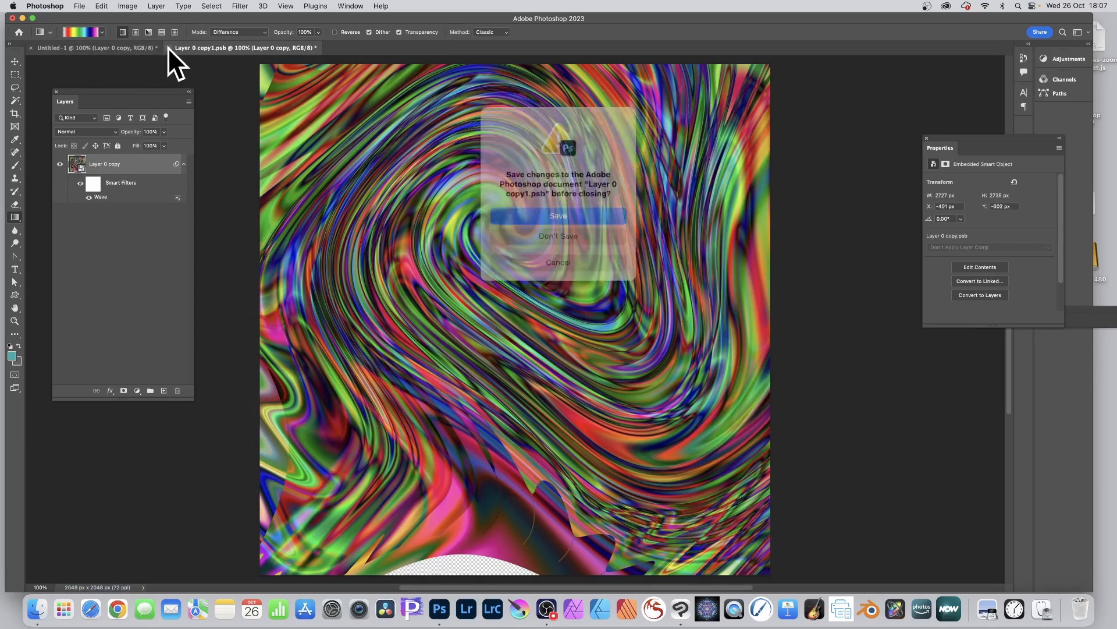
left_click(550, 209)
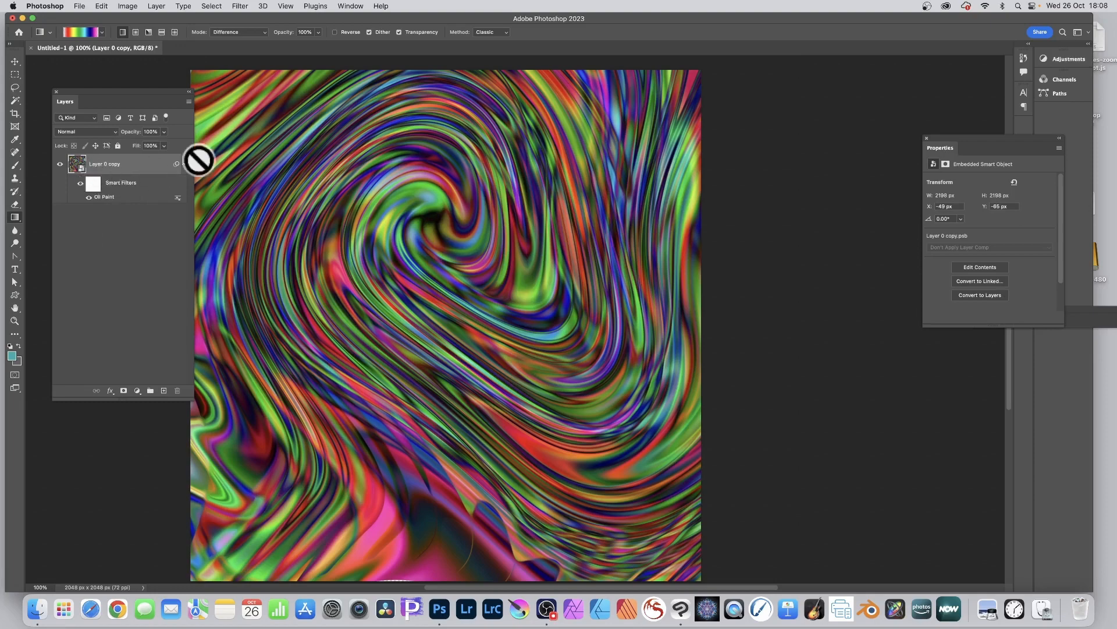
Try an Invert adjustment on Layer 0 copy in the main document, and undo it.
left_click(127, 7)
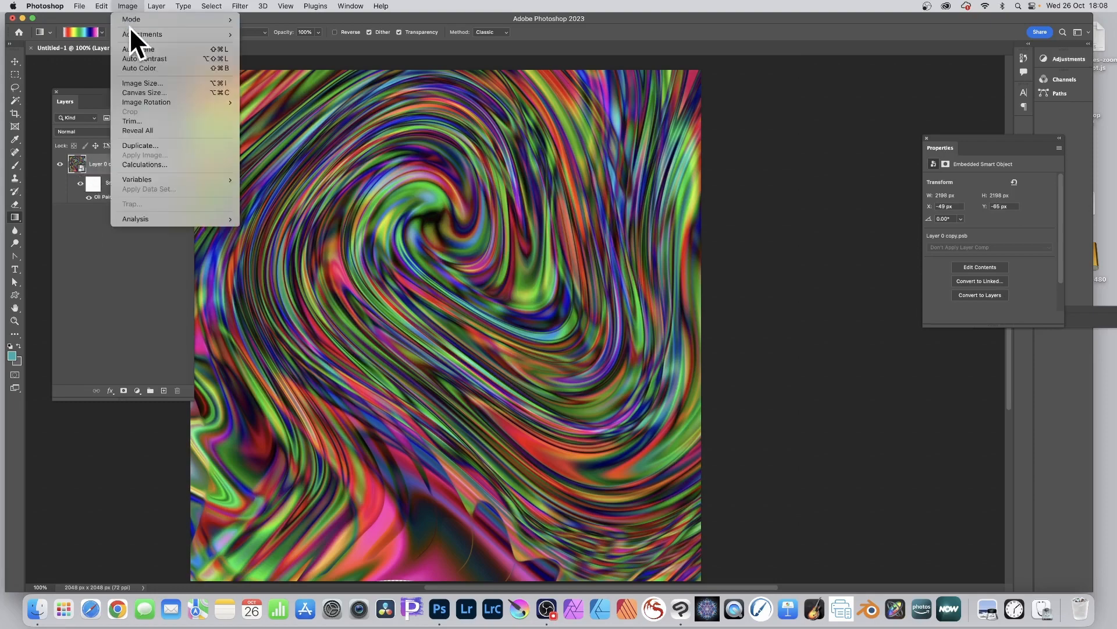
mouse_move(132, 30)
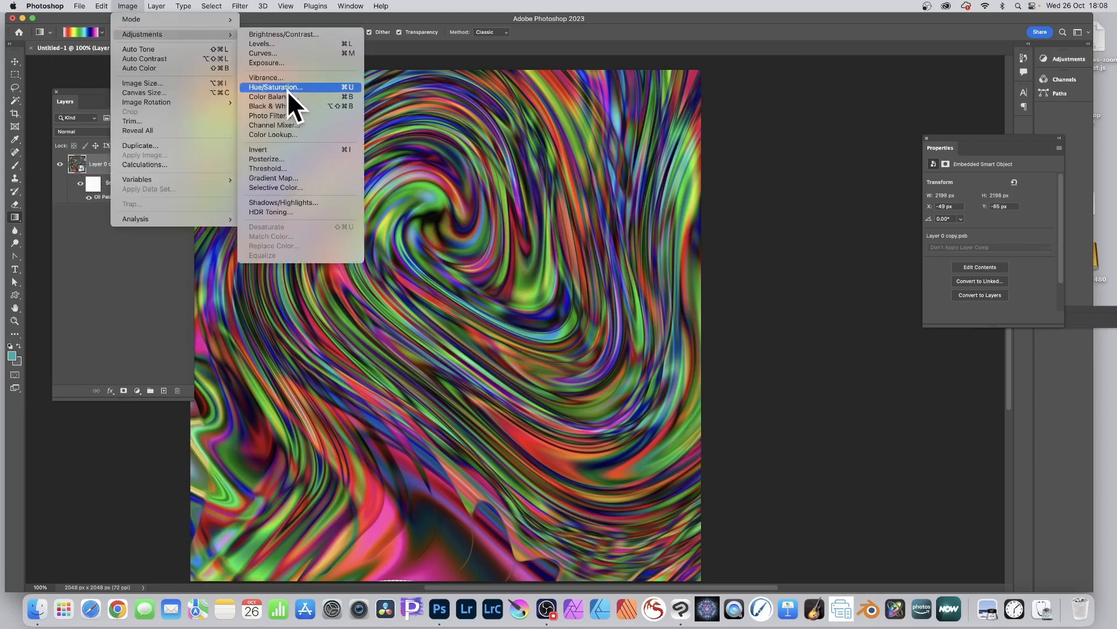
left_click(280, 150)
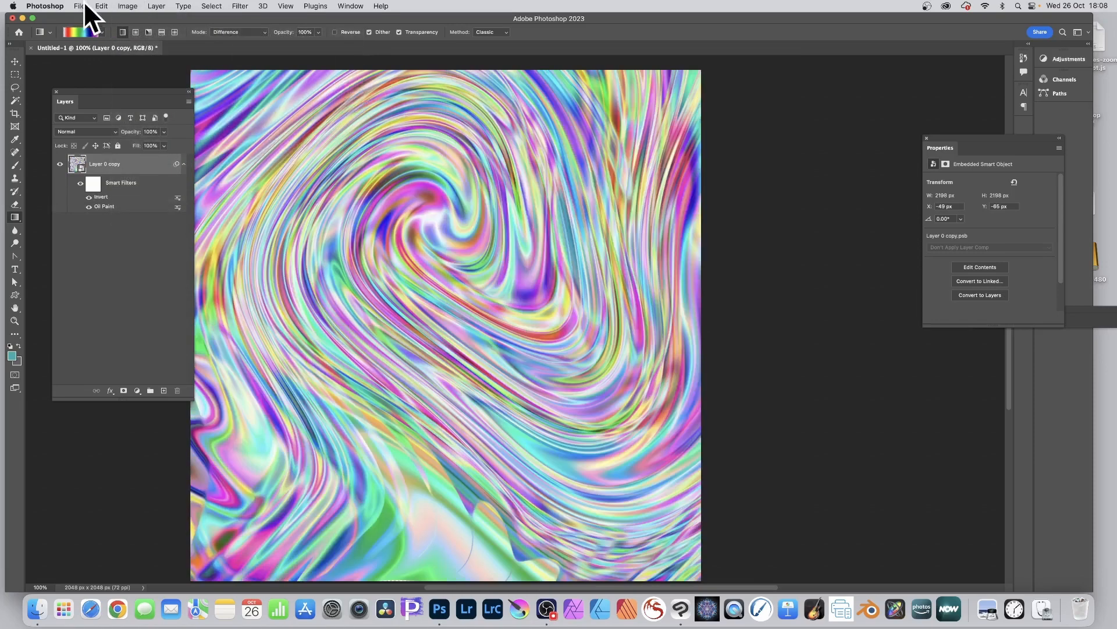
left_click(106, 6)
left_click(110, 21)
Try a negative hue shift on Layer 0 copy with Hue/Saturation, and cancel the adjustment.
left_click(124, 6)
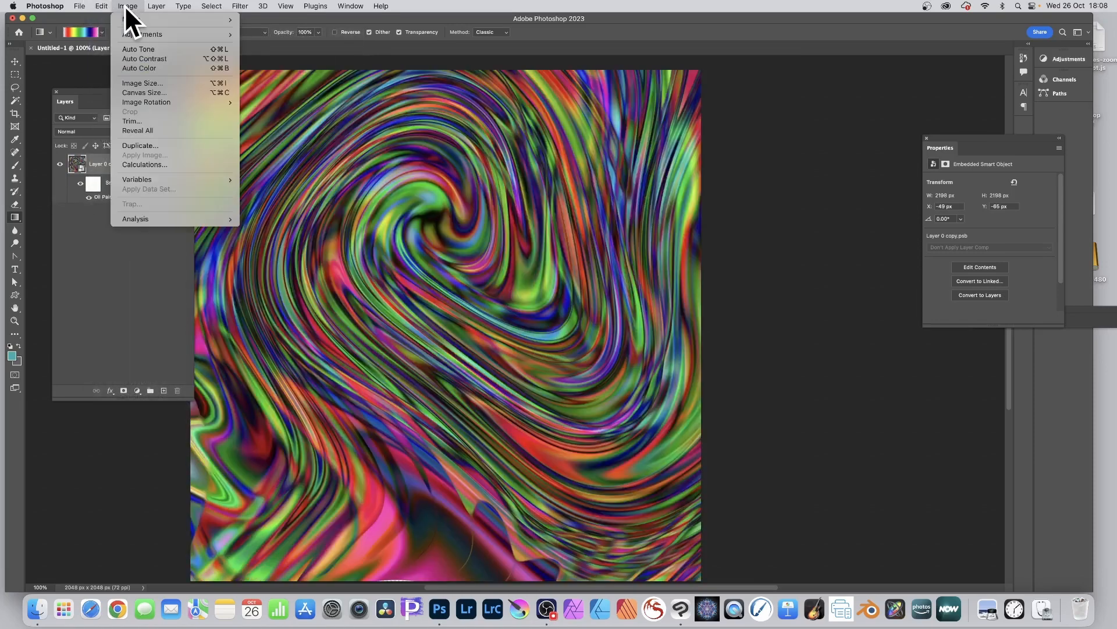
mouse_move(131, 34)
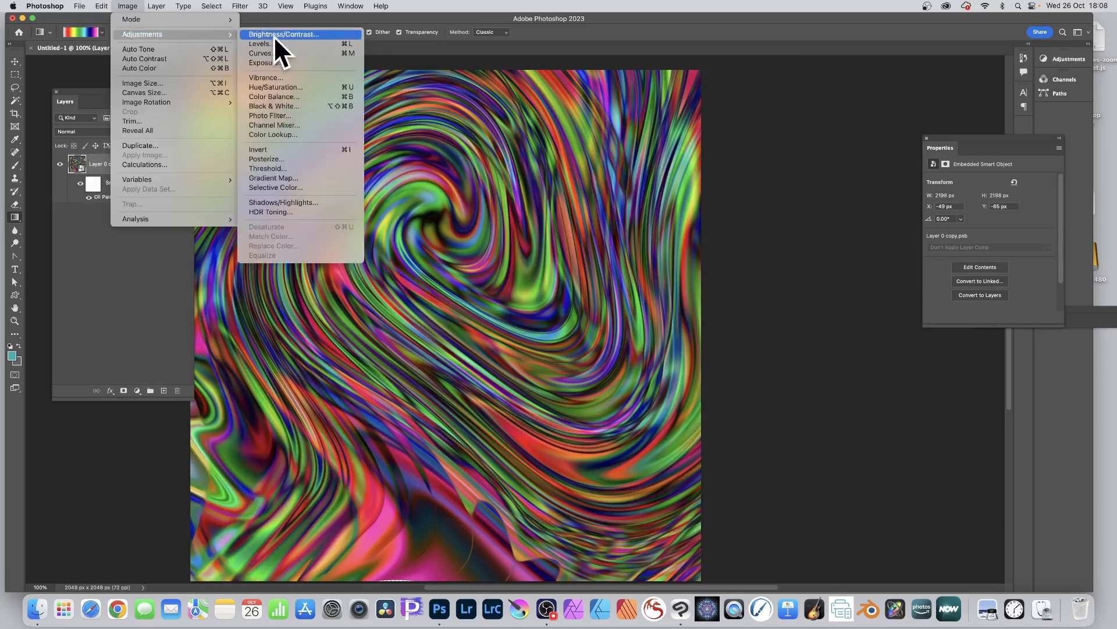
left_click(290, 87)
left_click_drag(541, 212, 522, 212)
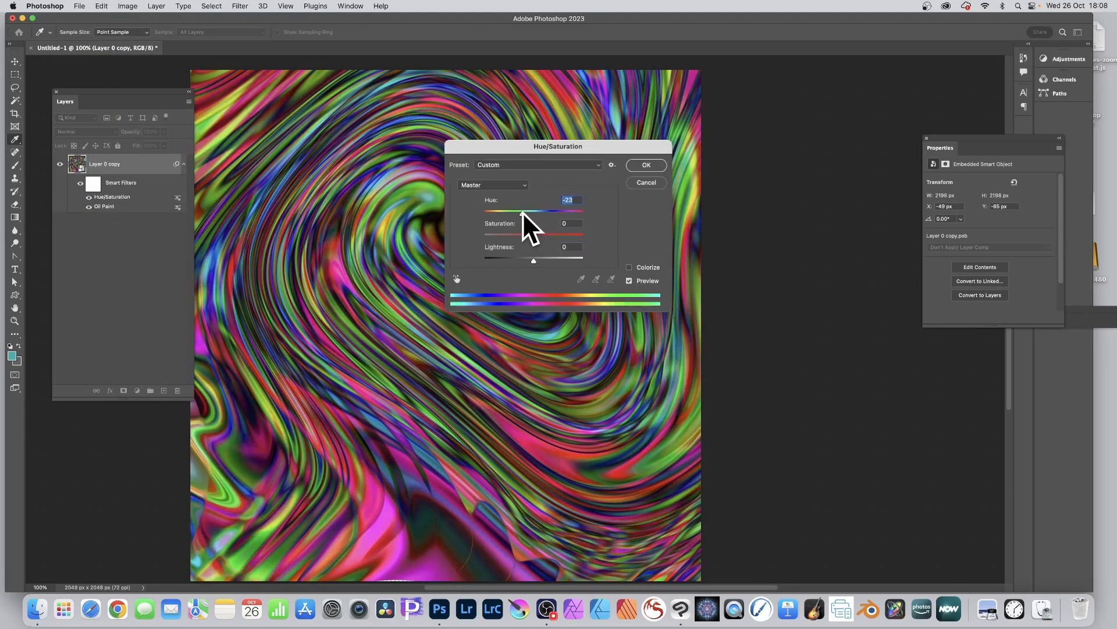
left_click(648, 184)
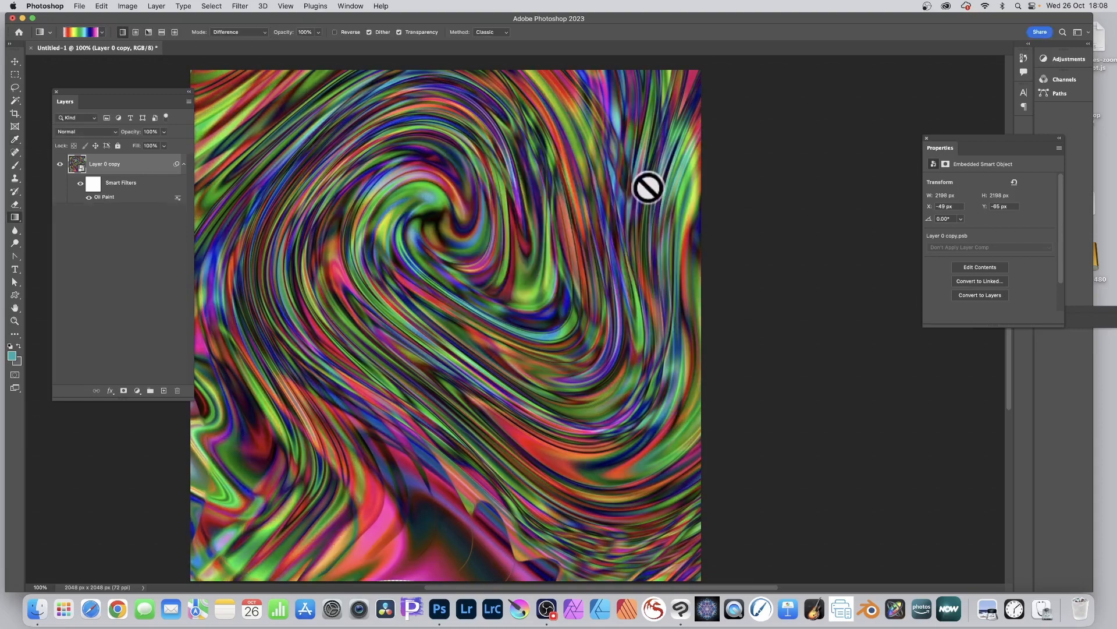